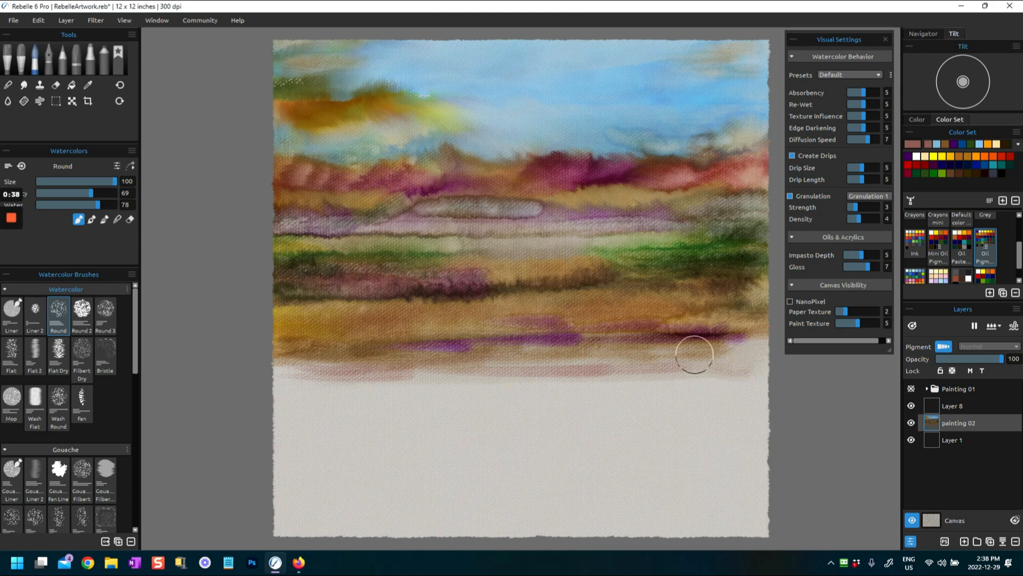
- Brush horizontal mauve, purple and yellow-brown strokes along the lower edge of the painted area on the painting 02 layer
mouse_move(395, 346)
left_mouse_down()
mouse_move(314, 343)
mouse_move(261, 358)
left_mouse_up()
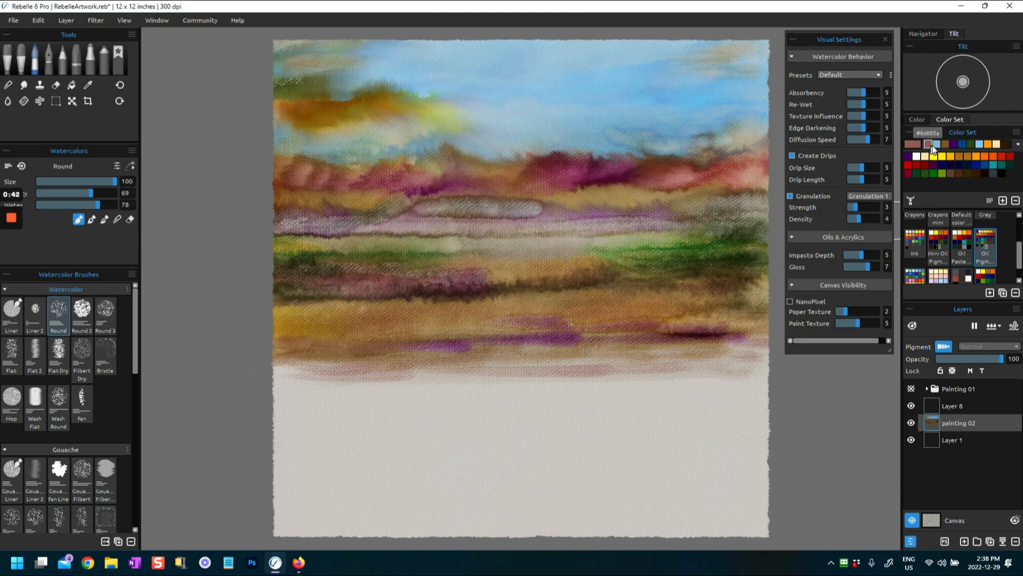
left_click(952, 143)
mouse_move(362, 359)
left_mouse_down()
mouse_move(267, 354)
mouse_move(538, 370)
mouse_move(522, 352)
mouse_move(705, 352)
mouse_move(699, 368)
left_mouse_up()
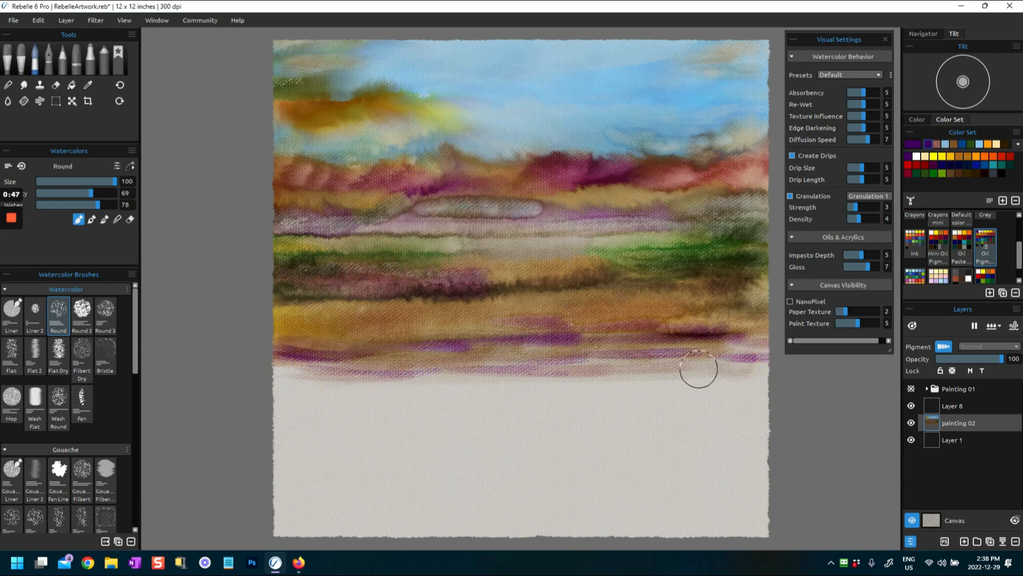
left_click(961, 156)
mouse_move(379, 347)
left_mouse_down()
mouse_move(400, 371)
mouse_move(266, 374)
mouse_move(507, 376)
left_mouse_up()
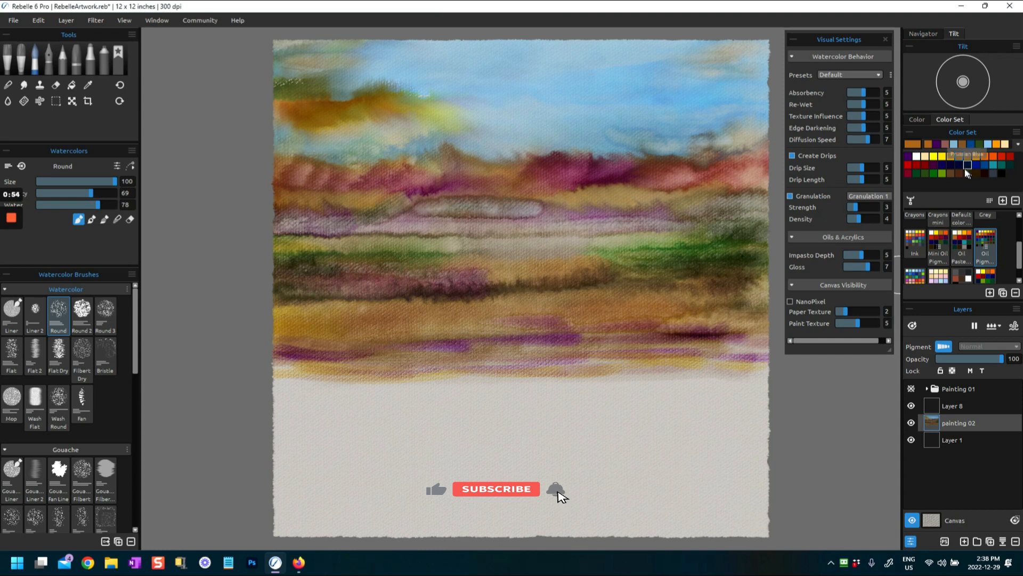
- Add green strokes along the lower edge of the painted area and a short one in the brown band
left_click(933, 173)
left_click_drag(432, 359, 280, 359)
left_click_drag(588, 349, 715, 354)
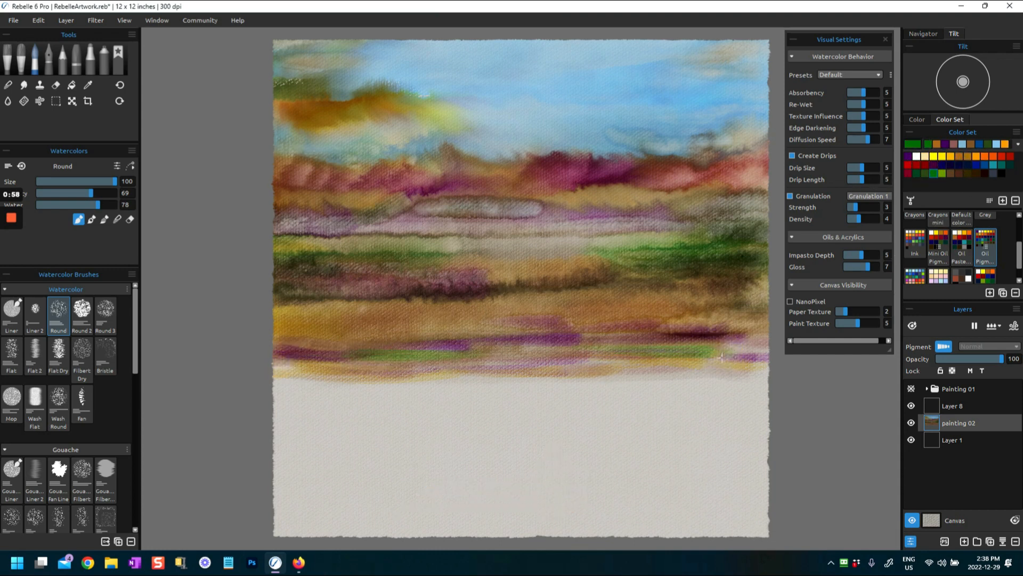
left_click_drag(608, 372, 699, 370)
left_click_drag(438, 357, 246, 355)
left_click_drag(496, 304, 552, 295)
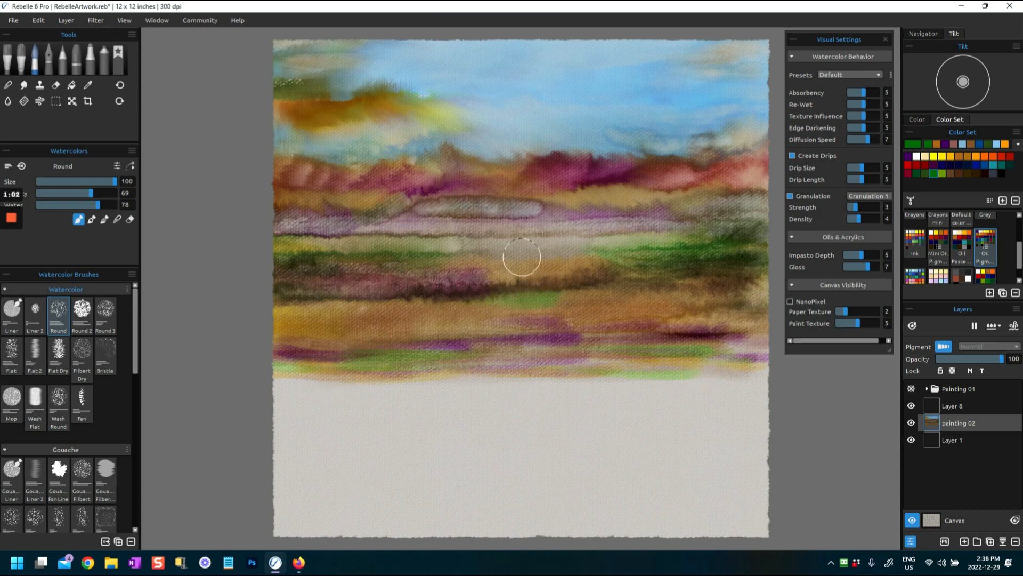
- Paint blue strokes through the middle green band and along the lower bands of the painting
left_click(977, 163)
mouse_move(452, 268)
left_mouse_down()
mouse_move(399, 266)
mouse_move(522, 247)
mouse_move(604, 252)
left_mouse_up()
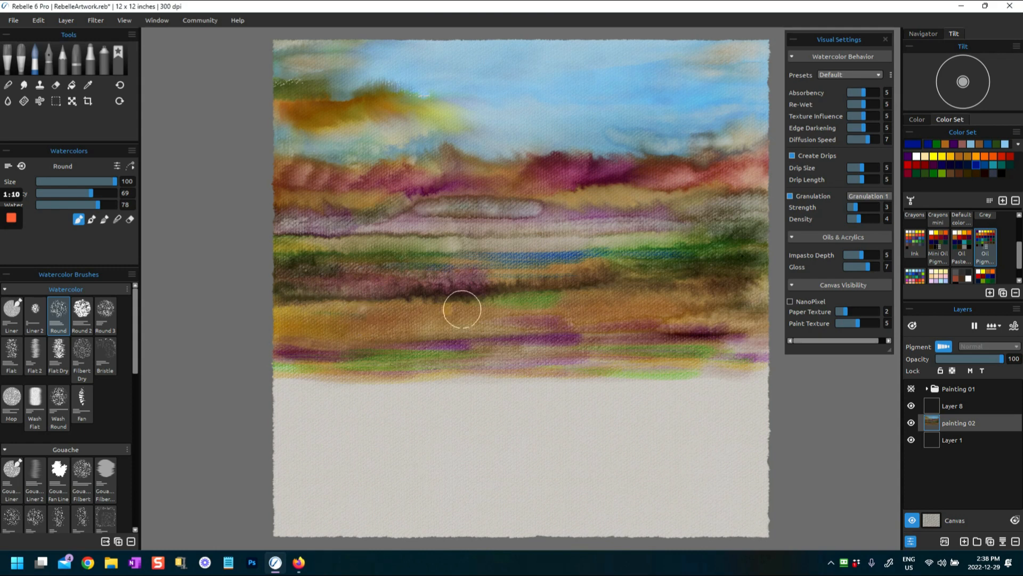
mouse_move(514, 338)
left_mouse_down()
mouse_move(678, 344)
mouse_move(416, 347)
mouse_move(560, 355)
mouse_move(279, 365)
left_mouse_up()
left_click_drag(750, 348, 748, 354)
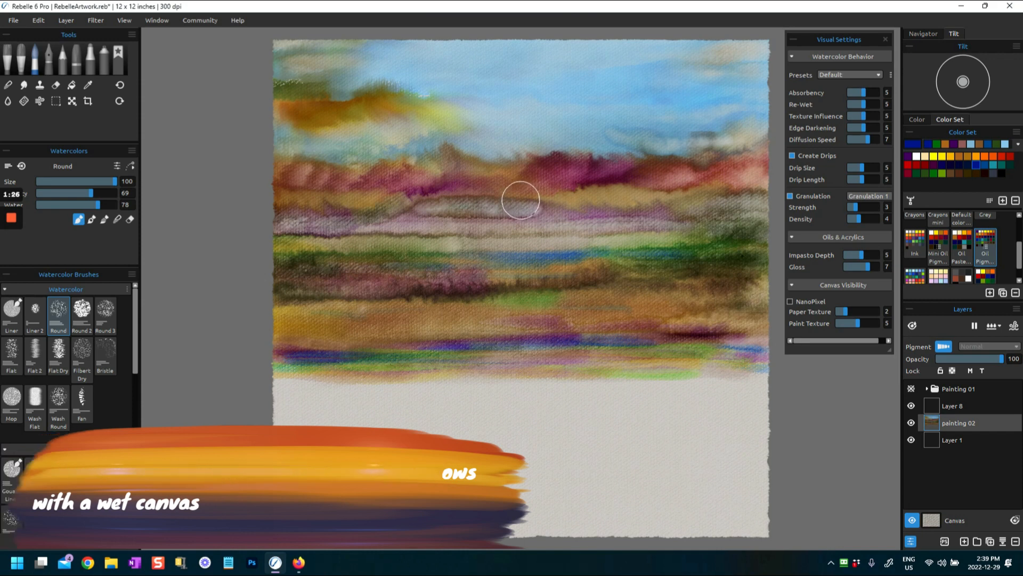
left_click_drag(513, 174, 420, 168)
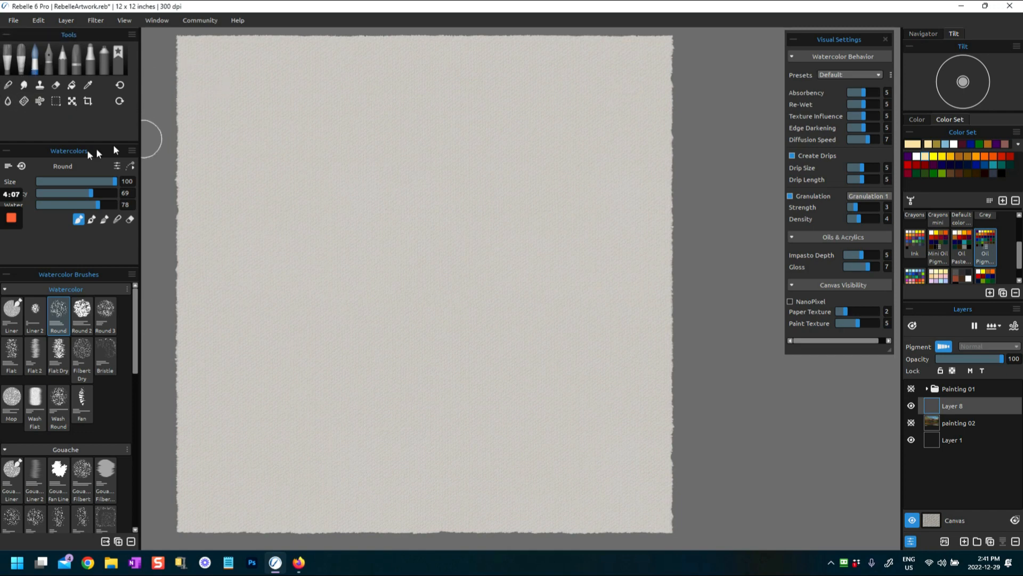
- Switch to the Water tool and set the Splats brush to size 82 with a water amount of 96
left_click(8, 102)
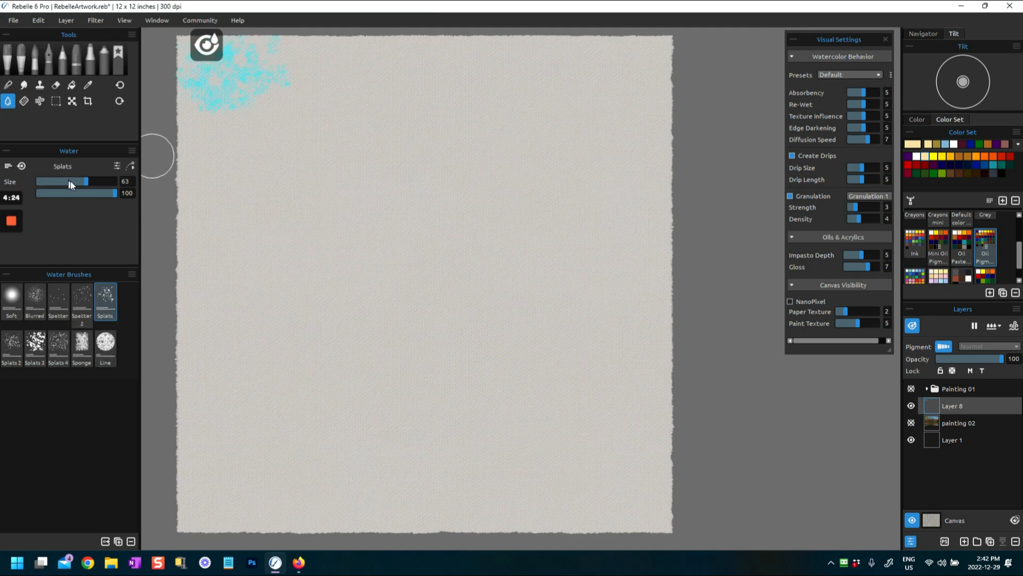
left_click_drag(84, 181, 98, 184)
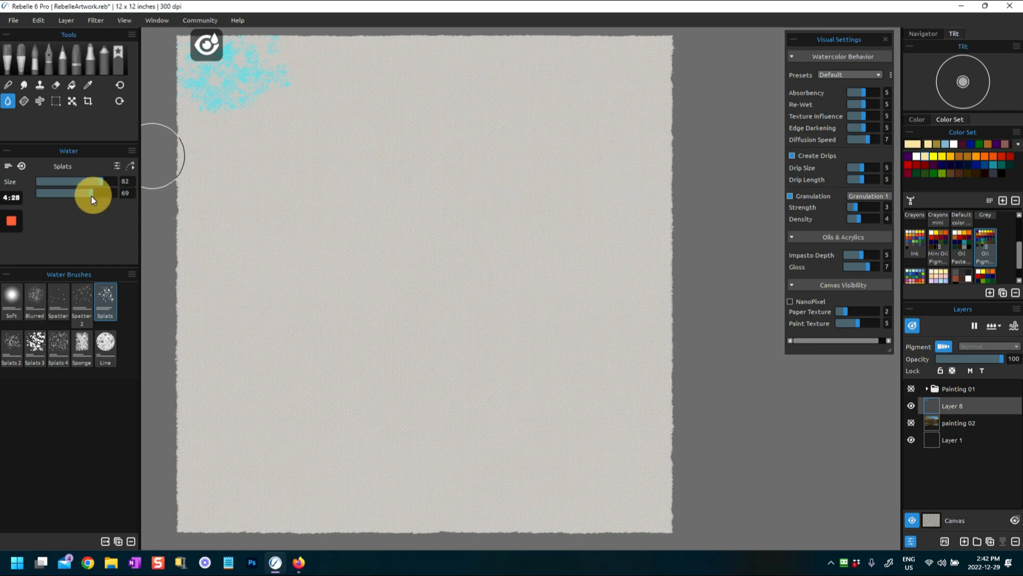
left_click_drag(111, 197, 110, 193)
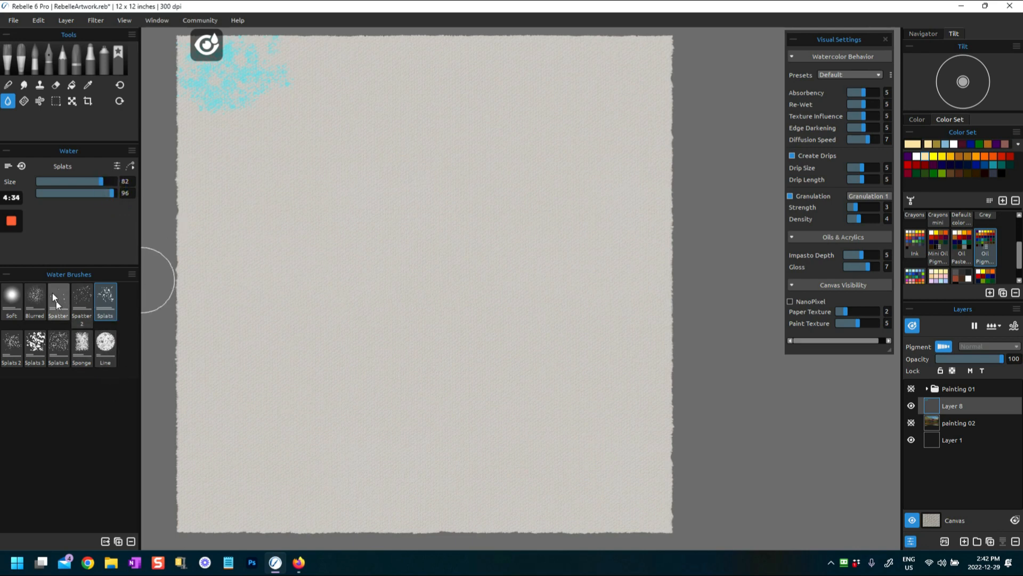
- Wet the upper strip of Layer 8 with the Splats 3 water brush, enlarging it to size 85
left_click(35, 345)
left_click_drag(265, 98, 320, 97)
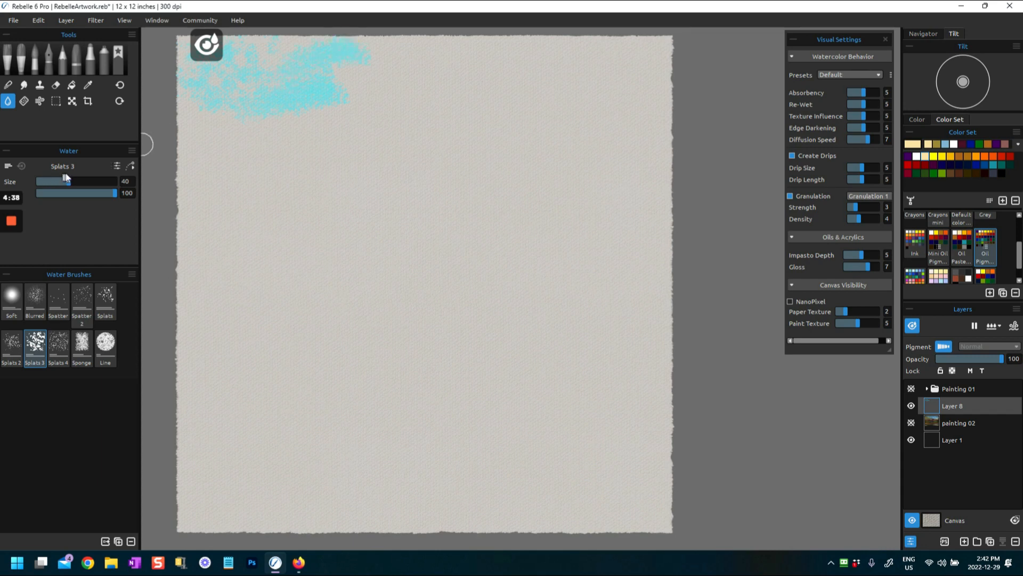
left_click_drag(64, 180, 103, 185)
mouse_move(380, 72)
left_mouse_down()
mouse_move(426, 97)
mouse_move(371, 95)
mouse_move(353, 68)
mouse_move(417, 60)
left_mouse_up()
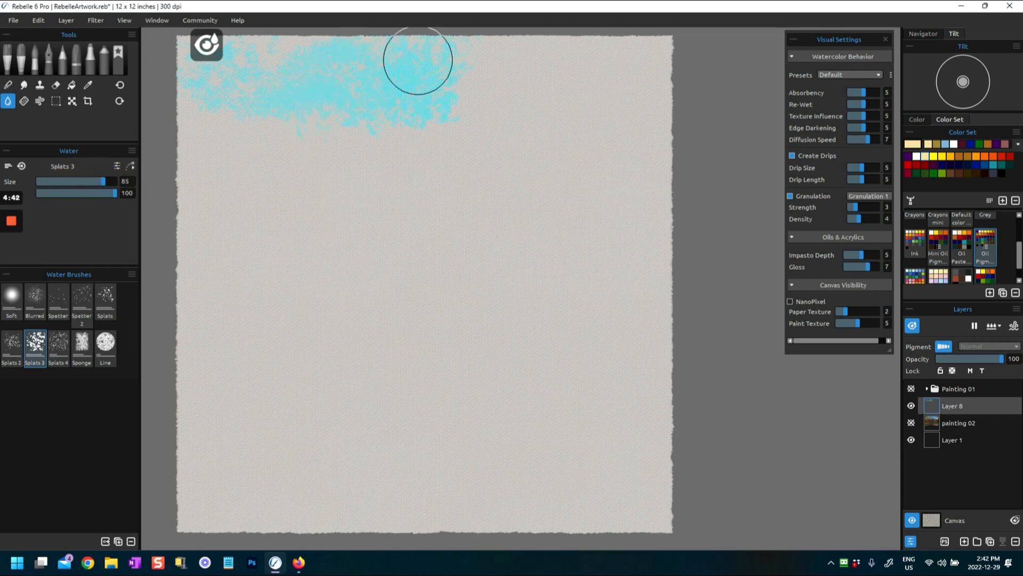
left_click_drag(552, 48, 593, 121)
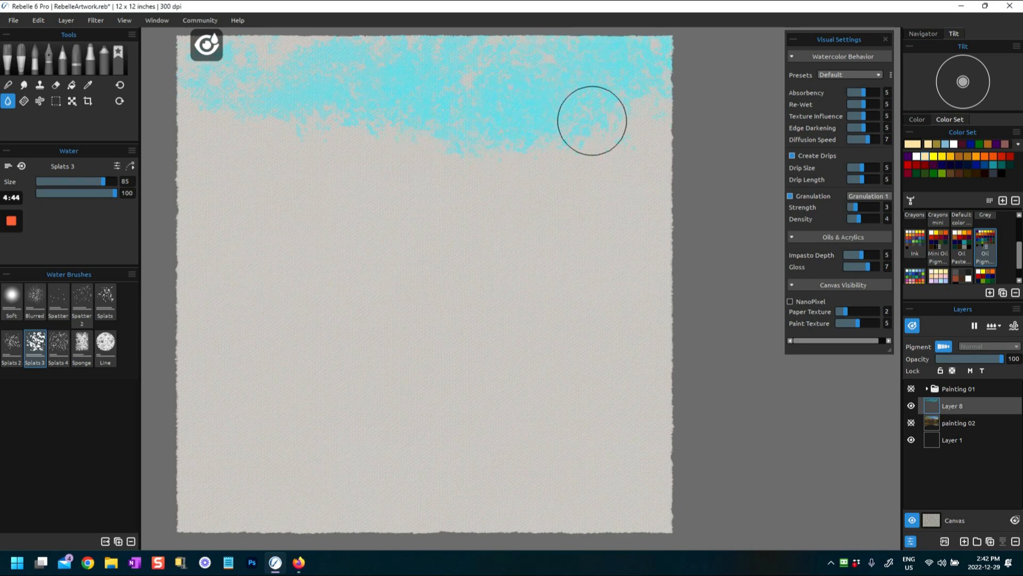
- Spread water with Splats 3 down over the middle of the canvas, leaving the lowest part dry
mouse_move(353, 142)
left_mouse_down()
mouse_move(149, 129)
mouse_move(215, 315)
left_mouse_up()
mouse_move(525, 271)
left_mouse_down()
mouse_move(589, 244)
mouse_move(615, 302)
mouse_move(464, 278)
left_mouse_up()
mouse_move(282, 316)
left_mouse_down()
mouse_move(207, 339)
mouse_move(436, 291)
mouse_move(642, 304)
mouse_move(523, 304)
mouse_move(634, 317)
mouse_move(656, 351)
left_mouse_up()
mouse_move(213, 379)
left_mouse_down()
mouse_move(187, 373)
mouse_move(229, 376)
left_mouse_up()
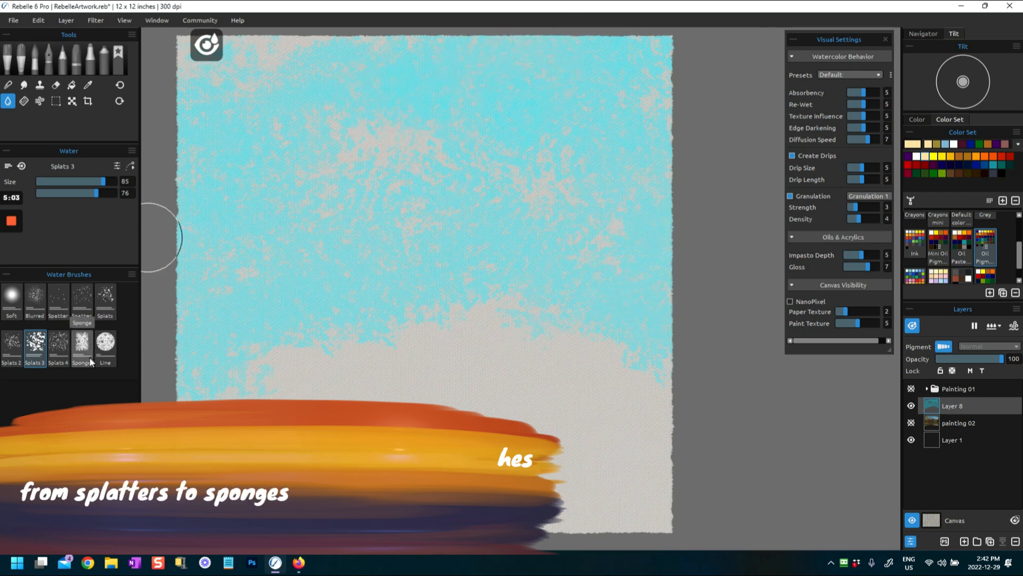
- Add wetter patches over the wet area with the Sponge water brush, and set the Spatter 2 brush's water amount to 88
left_click(83, 341)
mouse_move(405, 139)
left_mouse_down()
mouse_move(471, 159)
mouse_move(295, 151)
mouse_move(343, 102)
mouse_move(337, 61)
mouse_move(275, 60)
mouse_move(186, 260)
mouse_move(248, 238)
mouse_move(411, 211)
mouse_move(463, 233)
left_mouse_up()
mouse_move(586, 228)
left_mouse_down()
mouse_move(654, 269)
mouse_move(686, 279)
mouse_move(469, 205)
left_mouse_up()
left_click_drag(196, 240, 218, 198)
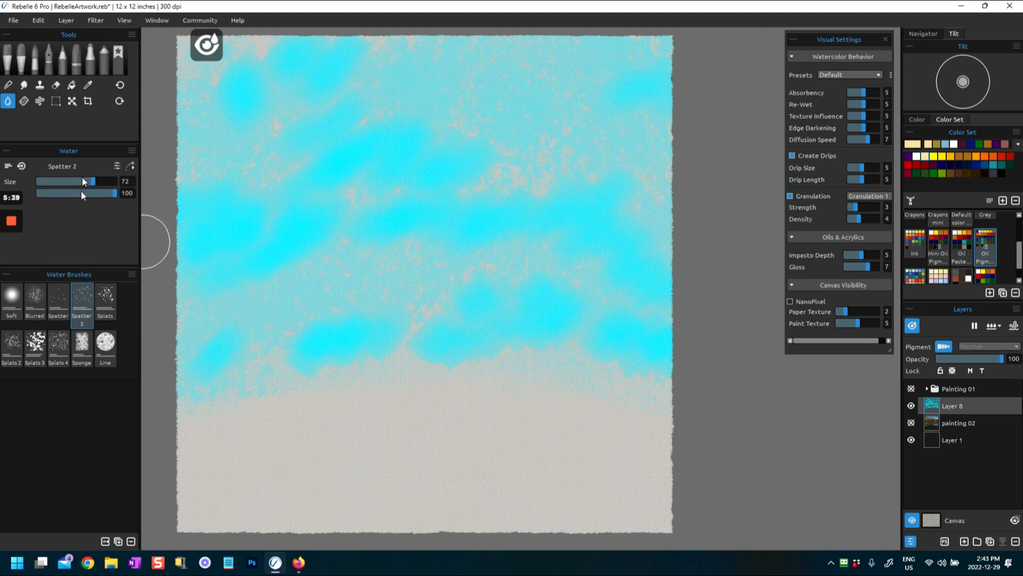
mouse_move(107, 190)
left_mouse_down()
mouse_move(88, 196)
mouse_move(103, 192)
left_mouse_up()
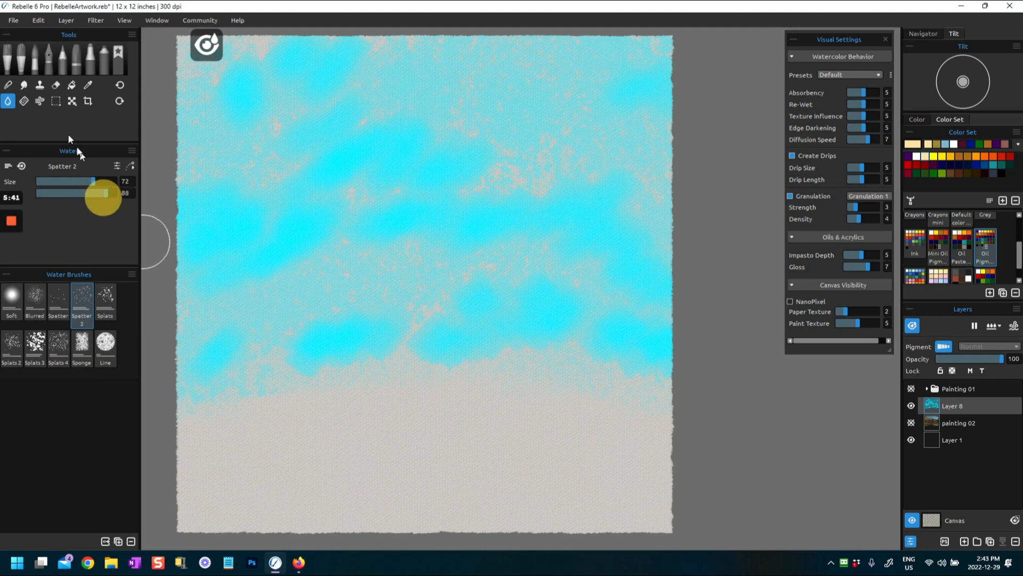
- Switch to Watercolors, turn off Pigment mixing for Layer 8 and choose the Round 2 brush
left_click(22, 57)
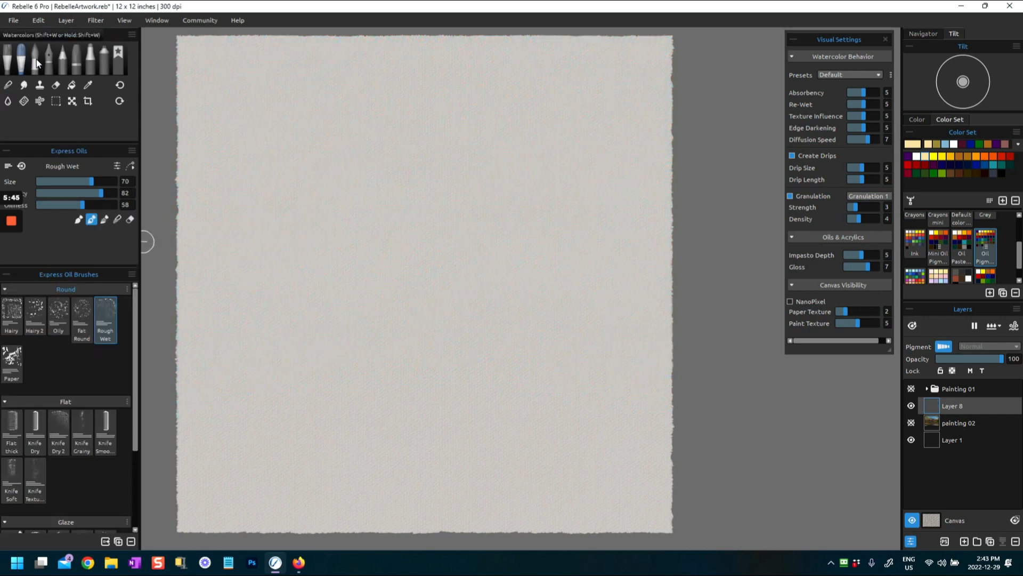
left_click(36, 63)
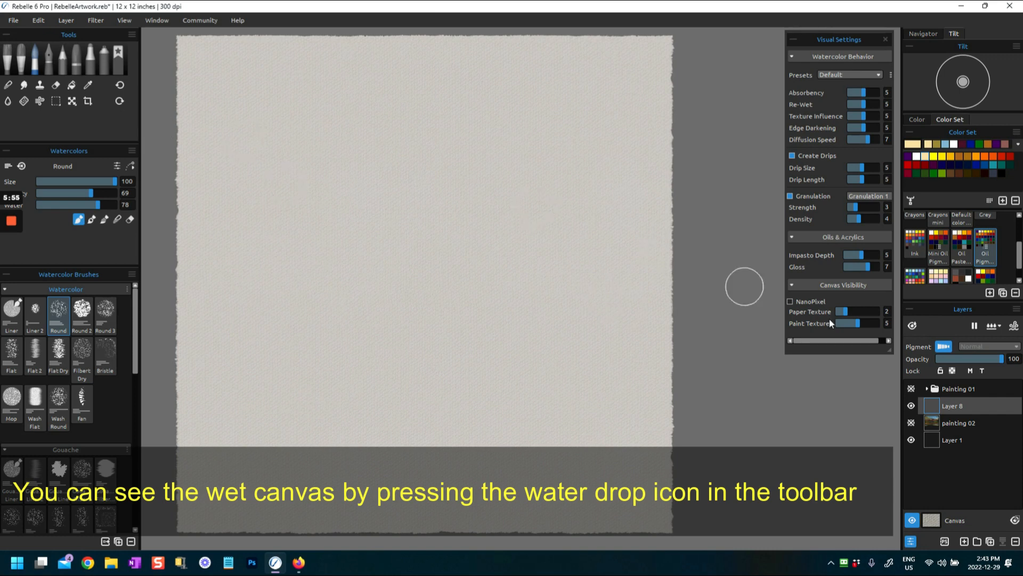
left_click(943, 347)
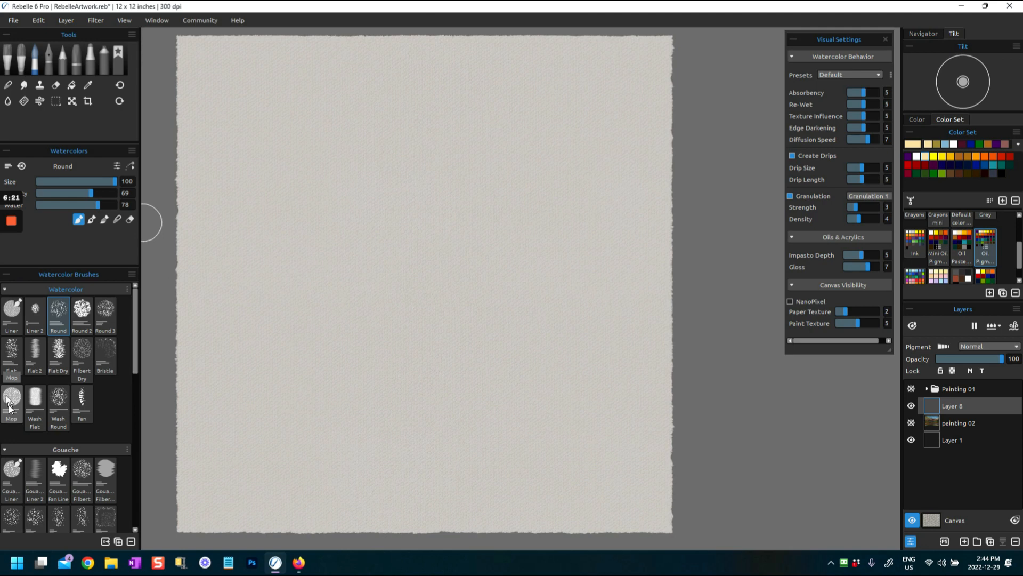
left_click(65, 309)
left_click(82, 308)
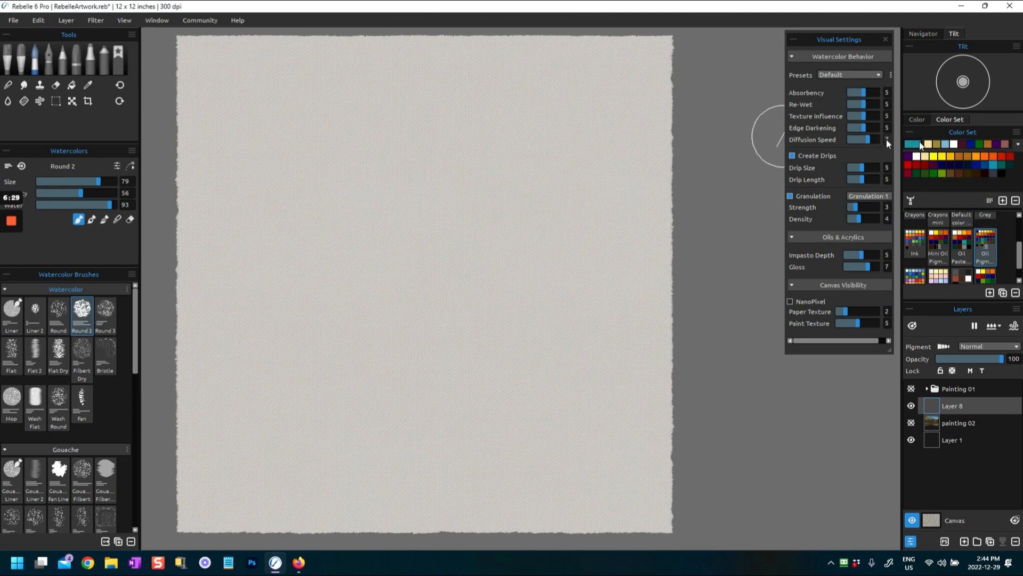
double_click(911, 144)
left_click(643, 157)
double_click(915, 144)
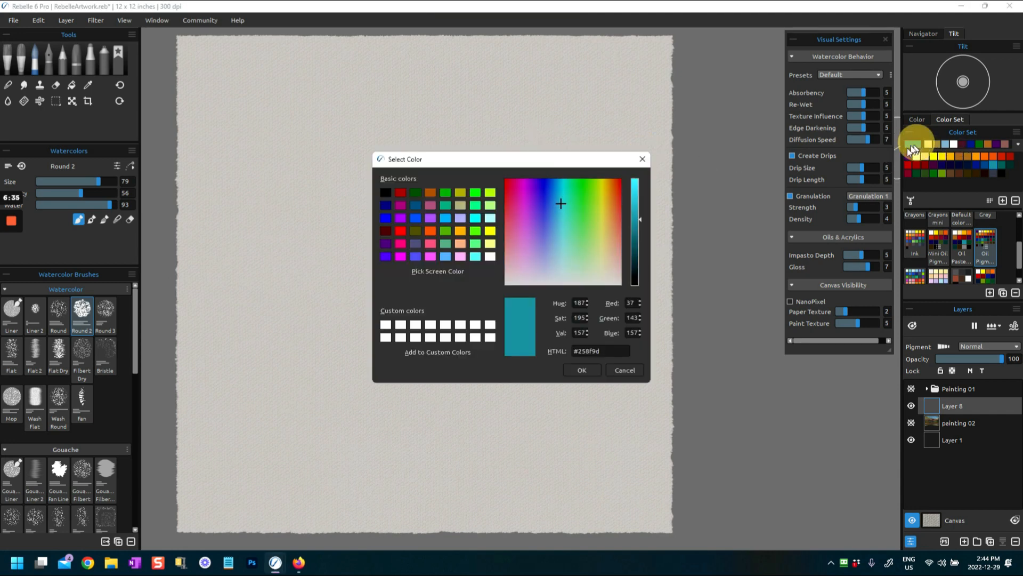
left_click_drag(635, 219, 635, 209)
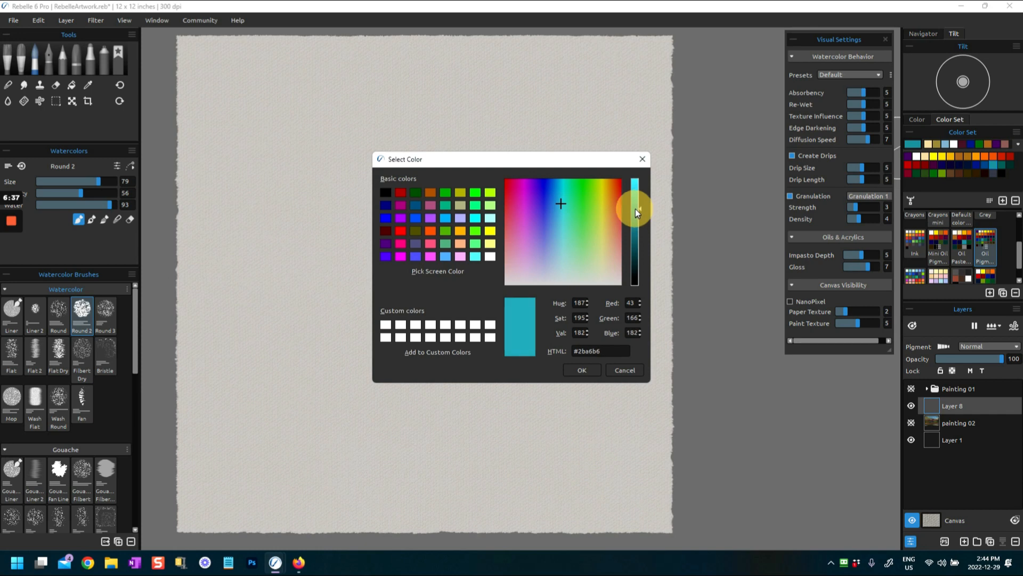
left_click(643, 160)
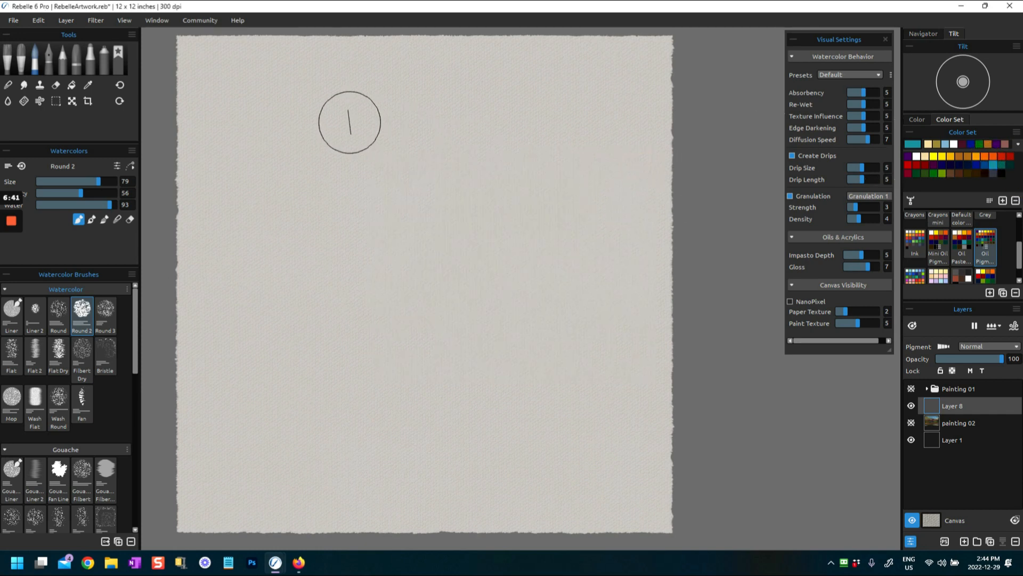
- Paint overlapping teal Round 2 strokes across the full width of the canvas's upper edge
mouse_move(307, 95)
left_mouse_down()
mouse_move(226, 96)
mouse_move(255, 64)
mouse_move(240, 46)
mouse_move(285, 47)
left_mouse_up()
left_click_drag(172, 132, 228, 128)
left_click_drag(178, 121, 226, 96)
mouse_move(178, 72)
left_mouse_down()
mouse_move(256, 55)
mouse_move(406, 56)
mouse_move(433, 42)
left_mouse_up()
left_click_drag(84, 187, 98, 184)
mouse_move(357, 104)
left_mouse_down()
mouse_move(288, 83)
mouse_move(348, 58)
mouse_move(245, 58)
mouse_move(335, 60)
mouse_move(419, 83)
mouse_move(396, 96)
mouse_move(515, 77)
left_mouse_up()
left_click_drag(426, 58, 539, 57)
mouse_move(459, 55)
left_mouse_down()
mouse_move(613, 49)
mouse_move(578, 80)
mouse_move(561, 119)
mouse_move(520, 103)
mouse_move(673, 55)
left_mouse_up()
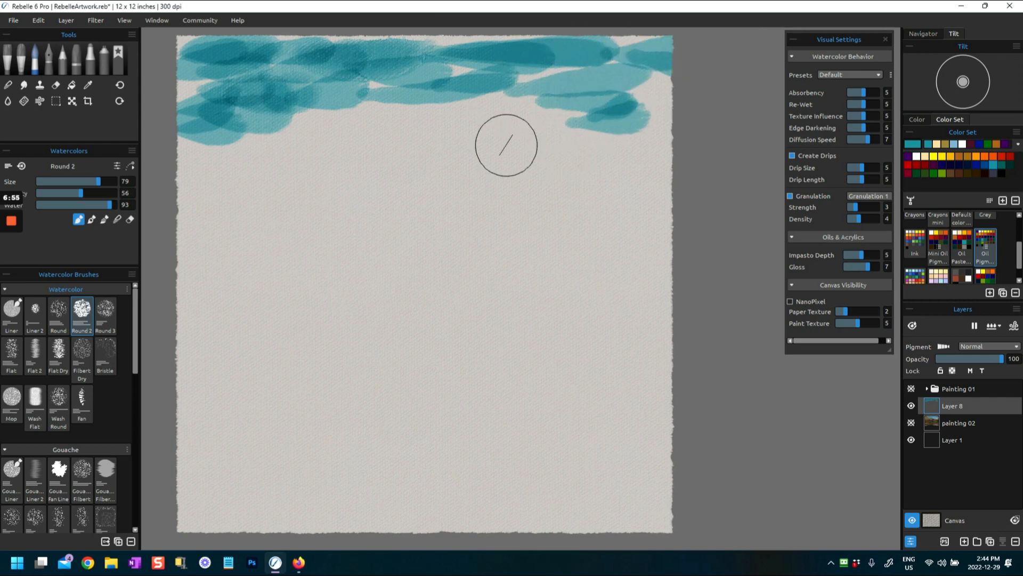
- Extend the teal sky downward with overlapping strokes, mainly over the left half of the canvas
left_click_drag(295, 129, 372, 124)
left_click_drag(213, 140, 325, 148)
left_click_drag(261, 104, 181, 89)
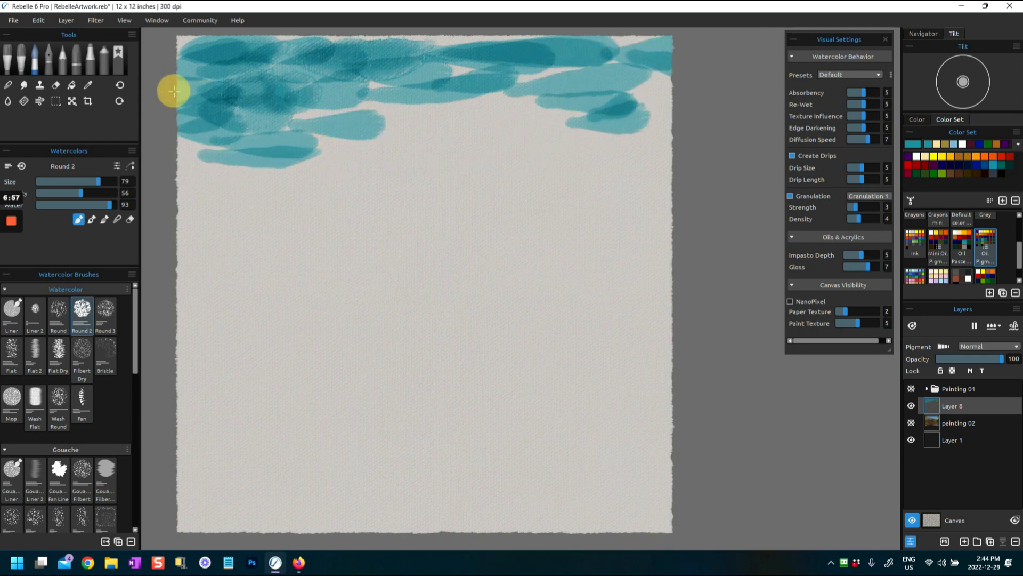
left_click_drag(230, 52, 191, 63)
left_click_drag(361, 142, 221, 162)
left_click_drag(309, 160, 203, 175)
left_click_drag(385, 142, 292, 153)
left_click_drag(368, 120, 282, 127)
left_click_drag(410, 123, 494, 118)
left_click_drag(325, 115, 445, 100)
- Fill the remaining gaps in the teal sky and carry its lower edge across to the right side of the canvas
mouse_move(338, 99)
left_mouse_down()
mouse_move(421, 74)
mouse_move(492, 78)
left_mouse_up()
left_click_drag(474, 119, 569, 122)
left_click_drag(646, 92, 671, 84)
left_click_drag(646, 119, 671, 119)
left_click_drag(363, 149, 272, 161)
left_click_drag(247, 175, 184, 180)
left_click_drag(223, 143, 161, 150)
mouse_move(434, 151)
left_mouse_down()
mouse_move(476, 139)
mouse_move(469, 122)
mouse_move(537, 90)
mouse_move(651, 51)
mouse_move(660, 79)
mouse_move(635, 141)
left_mouse_up()
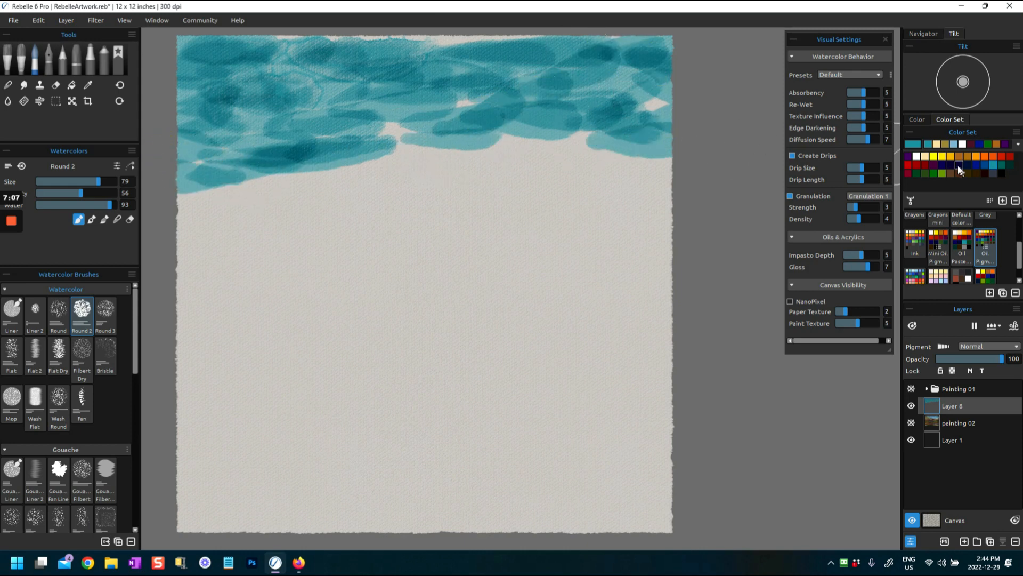
- Paint a band of light blue strokes across the canvas beneath the teal area with the Round 2 brush
left_click(954, 144)
mouse_move(486, 140)
left_mouse_down()
mouse_move(458, 140)
mouse_move(685, 142)
mouse_move(400, 154)
mouse_move(472, 143)
mouse_move(465, 123)
mouse_move(527, 103)
mouse_move(501, 68)
mouse_move(358, 62)
mouse_move(380, 122)
mouse_move(234, 178)
mouse_move(295, 172)
mouse_move(202, 192)
mouse_move(361, 167)
mouse_move(385, 195)
mouse_move(357, 182)
mouse_move(232, 174)
mouse_move(541, 164)
mouse_move(499, 158)
mouse_move(679, 163)
left_mouse_up()
mouse_move(248, 169)
left_mouse_down()
mouse_move(206, 187)
mouse_move(370, 160)
mouse_move(497, 183)
mouse_move(600, 150)
left_mouse_up()
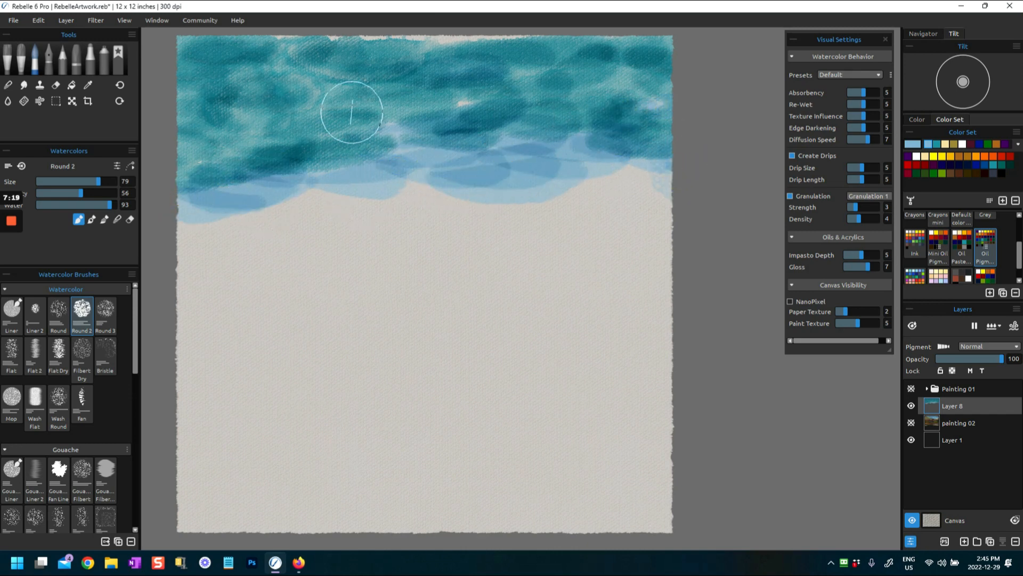
mouse_move(327, 211)
left_mouse_down()
mouse_move(445, 223)
mouse_move(173, 211)
mouse_move(379, 206)
mouse_move(370, 210)
mouse_move(674, 180)
mouse_move(659, 185)
mouse_move(494, 143)
mouse_move(534, 176)
left_mouse_up()
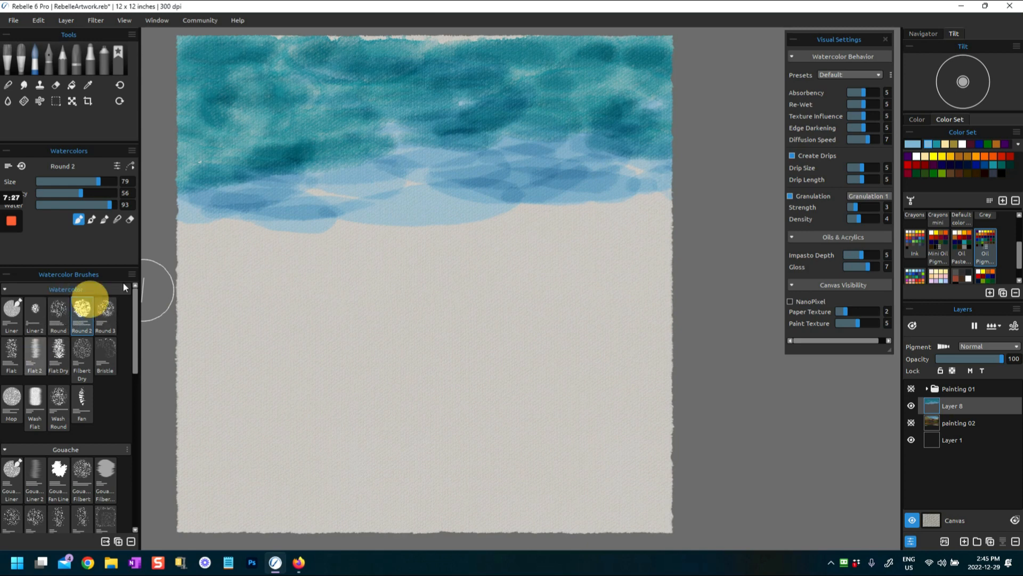
- Soften the lower edge of the light blue band using the Flat 2 brush at size 90 and water 65
left_click(35, 352)
left_click_drag(73, 181, 107, 181)
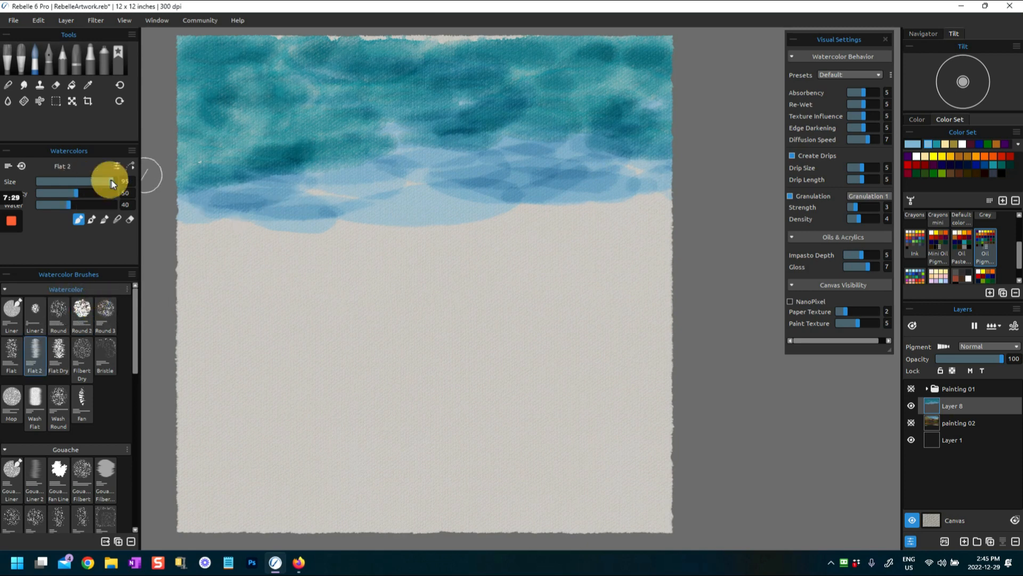
left_click_drag(62, 206, 85, 205)
mouse_move(192, 218)
left_mouse_down()
mouse_move(397, 220)
mouse_move(376, 230)
mouse_move(396, 227)
left_mouse_up()
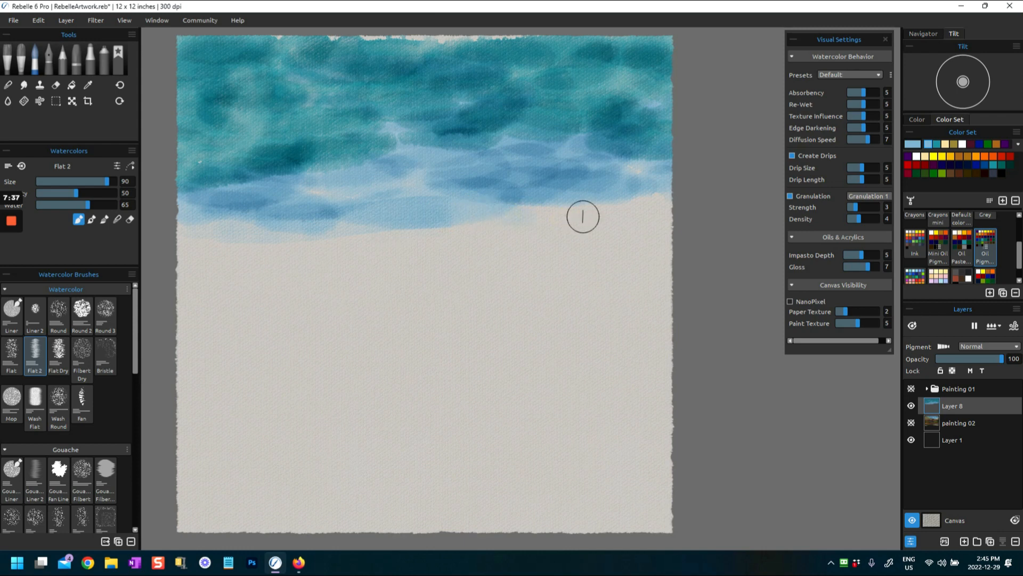
left_click_drag(501, 209, 489, 207)
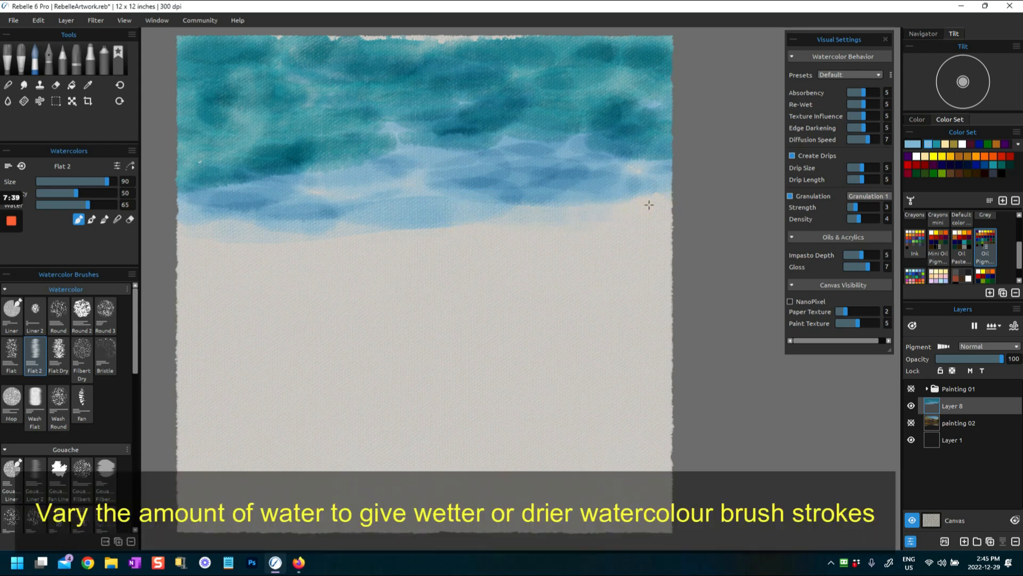
left_click_drag(352, 171, 420, 150)
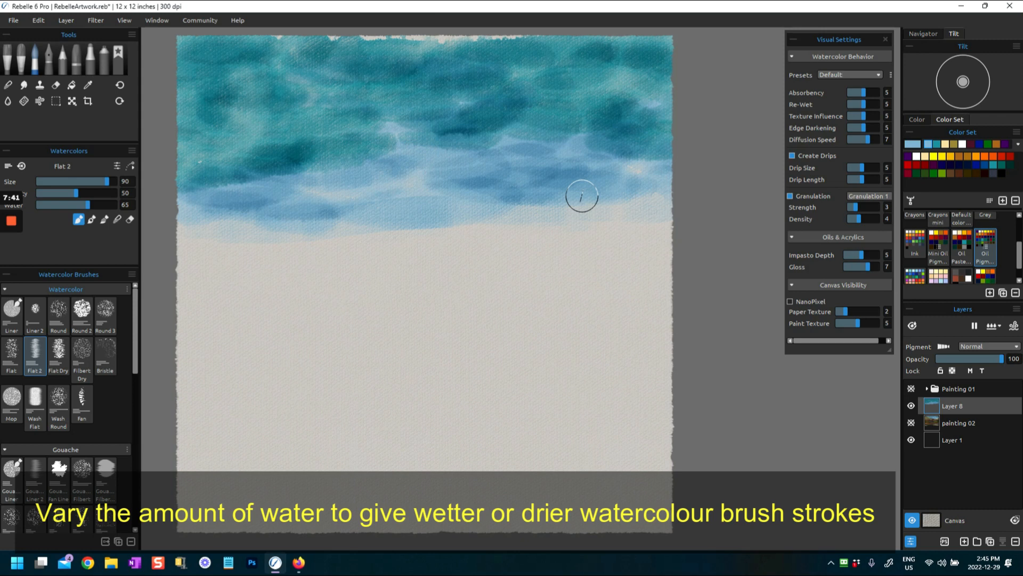
- Blend short light blue Flat 2 strokes into the teal sky and the transition between the two blues
mouse_move(622, 159)
left_mouse_down()
mouse_move(651, 163)
mouse_move(642, 171)
left_mouse_up()
mouse_move(385, 123)
left_mouse_down()
mouse_move(458, 129)
mouse_move(398, 136)
left_mouse_up()
left_click_drag(520, 99, 452, 86)
left_click_drag(579, 78, 596, 92)
left_click_drag(438, 137, 302, 138)
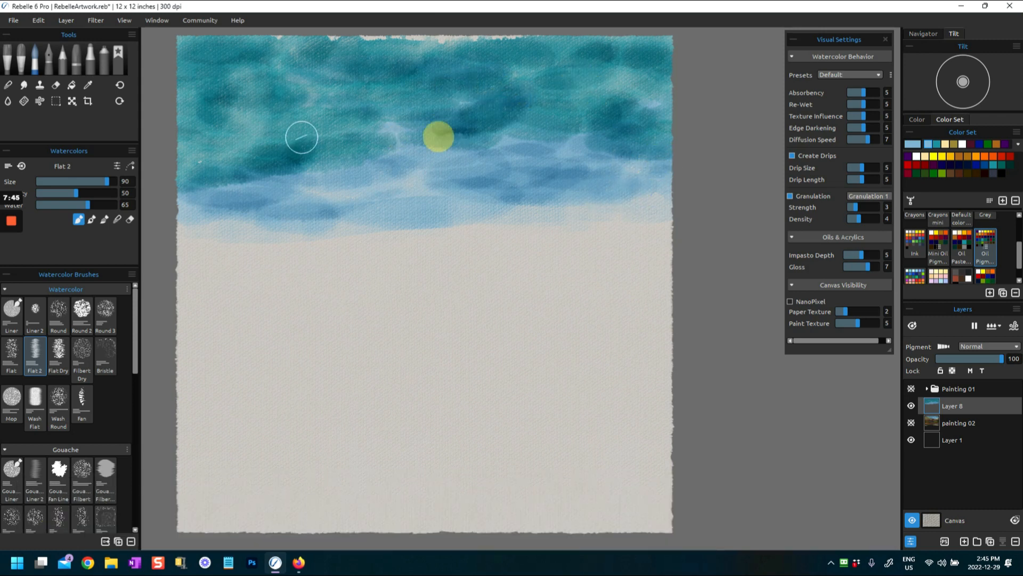
- Extend the lower edge of the light blue band slightly downward at the left and right sides
left_click_drag(176, 219, 198, 221)
mouse_move(463, 206)
left_mouse_down()
mouse_move(394, 213)
mouse_move(384, 161)
mouse_move(560, 212)
mouse_move(685, 222)
mouse_move(596, 223)
left_mouse_up()
mouse_move(274, 228)
left_mouse_down()
mouse_move(244, 224)
mouse_move(272, 239)
left_mouse_up()
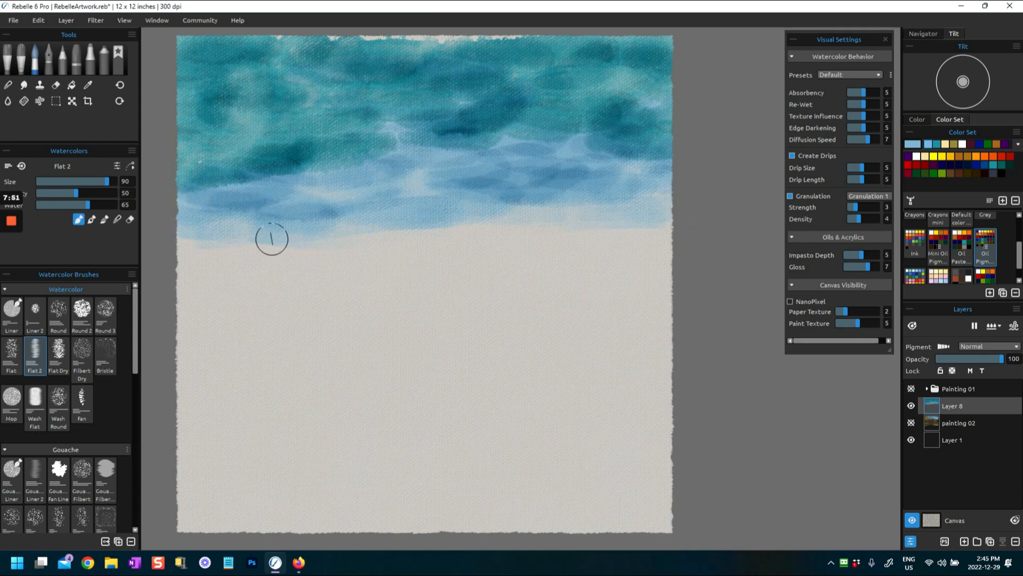
- Soften and extend the lower edge of the light blue band with the Flat 2 brush at size 100
left_click_drag(504, 217, 601, 217)
left_click_drag(105, 182, 120, 181)
left_click_drag(299, 238, 199, 241)
left_click_drag(490, 223, 433, 229)
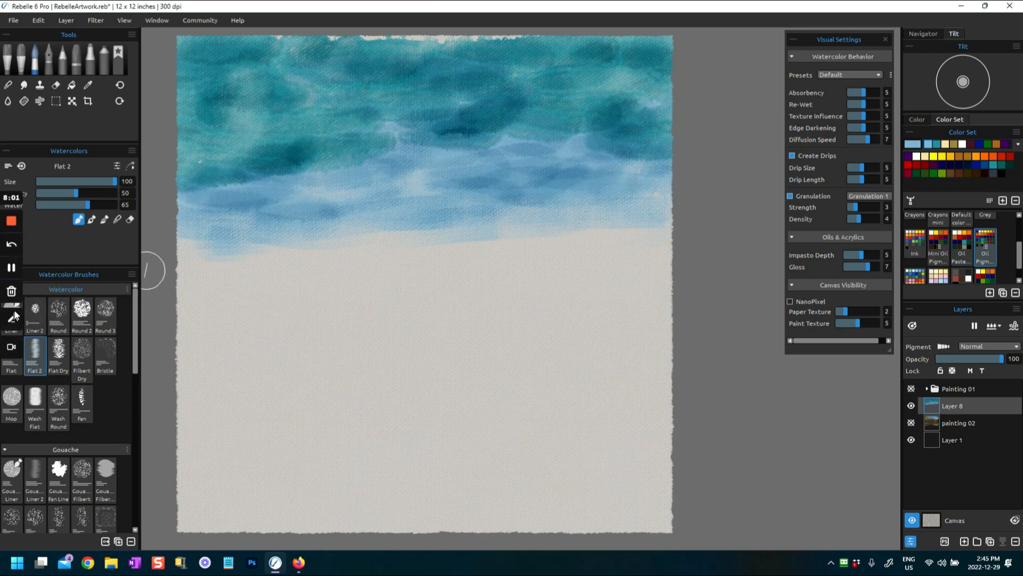
- Paint dark blue cloud strokes across the right side of the sky with the Liner 2 brush at size 75
left_click(36, 313)
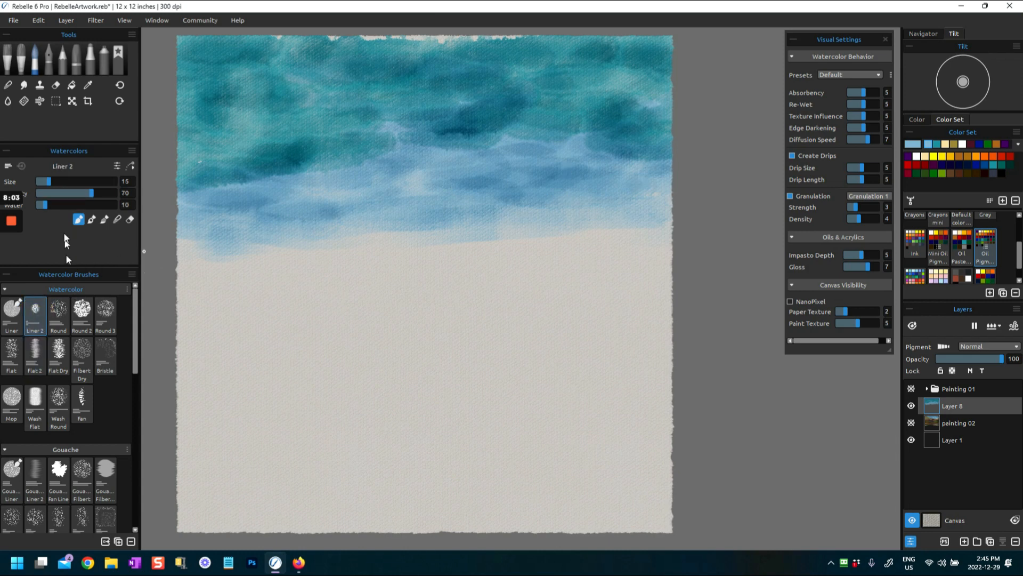
left_click_drag(84, 184, 94, 184)
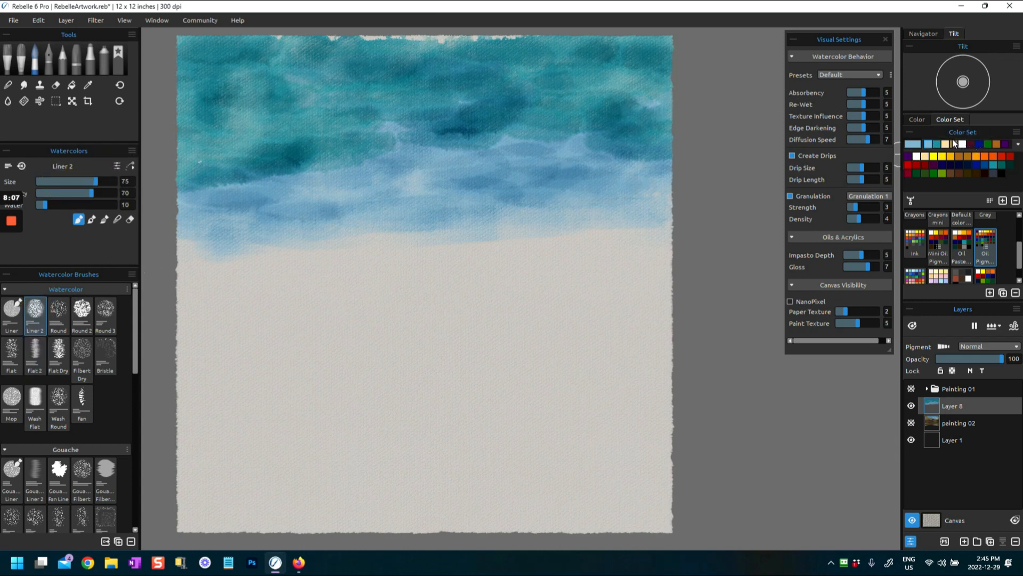
left_click(942, 162)
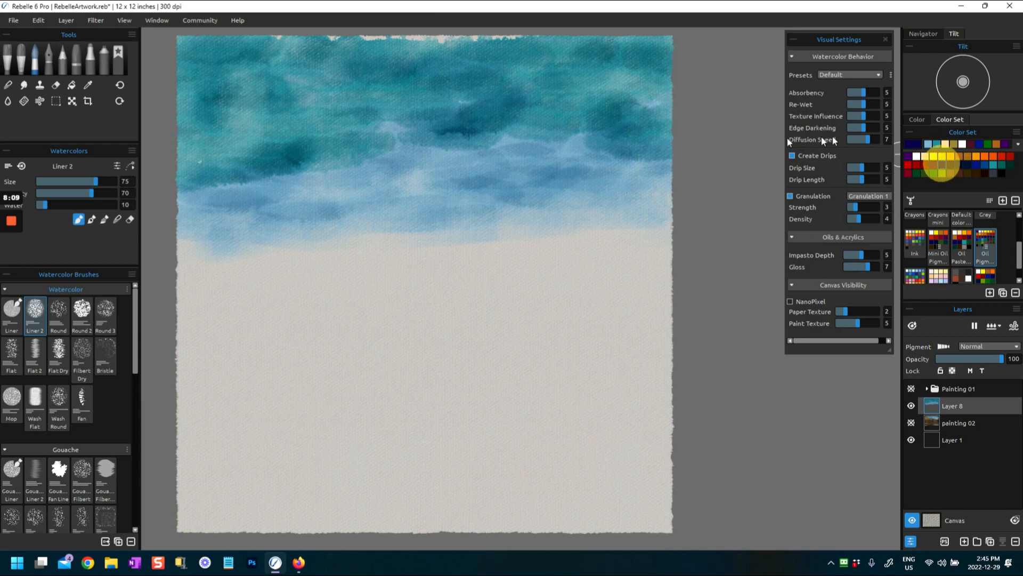
mouse_move(505, 140)
left_mouse_down()
mouse_move(598, 142)
mouse_move(581, 153)
mouse_move(542, 149)
mouse_move(557, 134)
mouse_move(587, 171)
mouse_move(511, 204)
left_mouse_up()
mouse_move(428, 176)
left_mouse_down()
mouse_move(525, 167)
mouse_move(473, 158)
mouse_move(560, 146)
mouse_move(612, 122)
left_mouse_up()
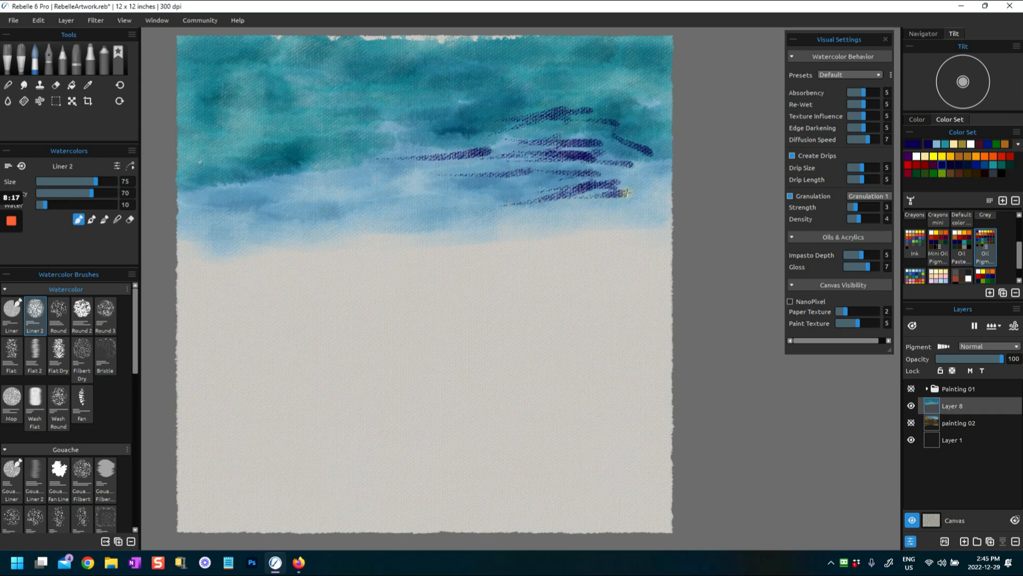
- Add denser dark blue cloud strokes at the right and left of the sky with Liner 2 at size 95 and water 56
left_click_drag(95, 182, 111, 181)
left_click_drag(42, 204, 81, 211)
mouse_move(548, 147)
left_mouse_down()
mouse_move(573, 141)
mouse_move(578, 122)
mouse_move(515, 109)
mouse_move(567, 131)
mouse_move(599, 105)
mouse_move(609, 155)
mouse_move(634, 165)
mouse_move(561, 205)
mouse_move(612, 201)
mouse_move(552, 178)
mouse_move(507, 181)
left_mouse_up()
mouse_move(203, 196)
left_mouse_down()
mouse_move(194, 167)
mouse_move(318, 143)
mouse_move(293, 137)
mouse_move(305, 168)
mouse_move(226, 172)
left_mouse_up()
mouse_move(304, 151)
left_mouse_down()
mouse_move(315, 149)
mouse_move(287, 153)
mouse_move(294, 166)
mouse_move(256, 191)
mouse_move(338, 153)
mouse_move(244, 181)
left_mouse_up()
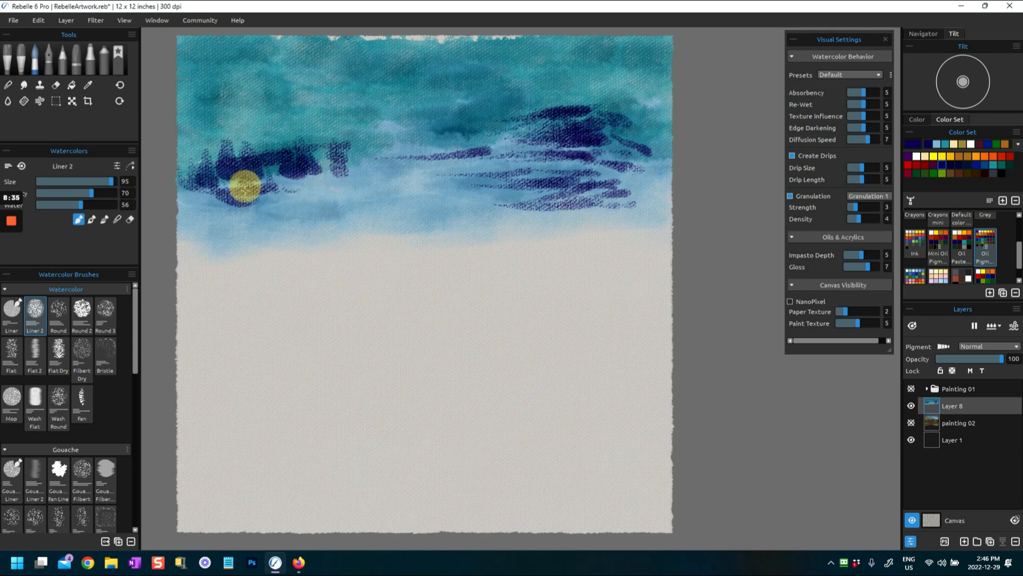
left_click_drag(526, 207, 590, 196)
left_click_drag(474, 166, 592, 155)
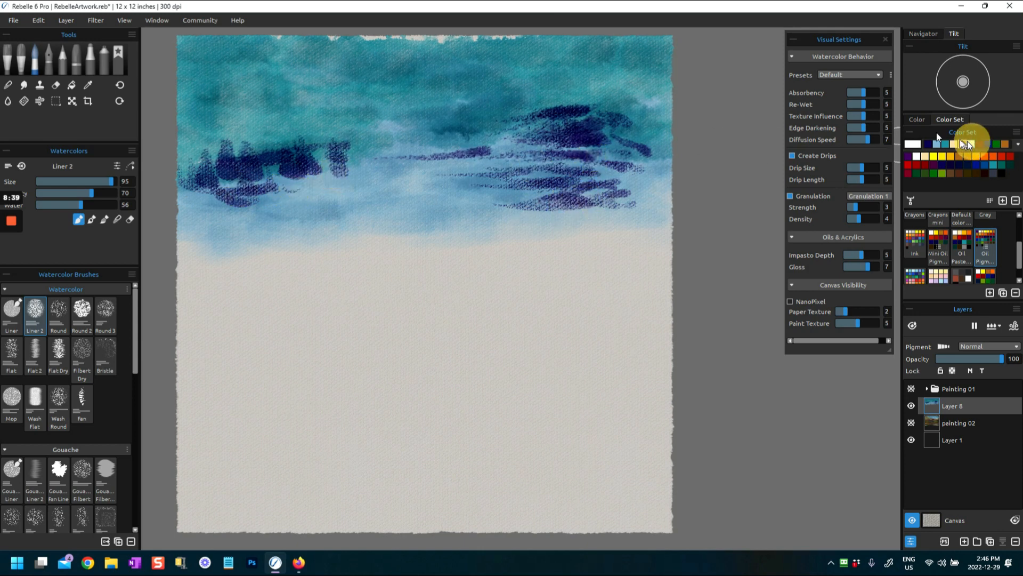
- Paint white highlights around the dark clouds, in the upper sky and along the lower edge of the light blue band
left_click_drag(480, 119, 489, 115)
left_click_drag(437, 139, 547, 119)
left_click_drag(469, 154, 546, 142)
left_click_drag(509, 192, 575, 215)
mouse_move(648, 103)
left_mouse_down()
mouse_move(660, 112)
mouse_move(649, 126)
left_mouse_up()
mouse_move(345, 222)
left_mouse_down()
mouse_move(454, 216)
mouse_move(226, 243)
left_mouse_up()
mouse_move(354, 161)
left_mouse_down()
mouse_move(426, 146)
mouse_move(427, 115)
left_mouse_up()
left_click_drag(380, 80, 466, 75)
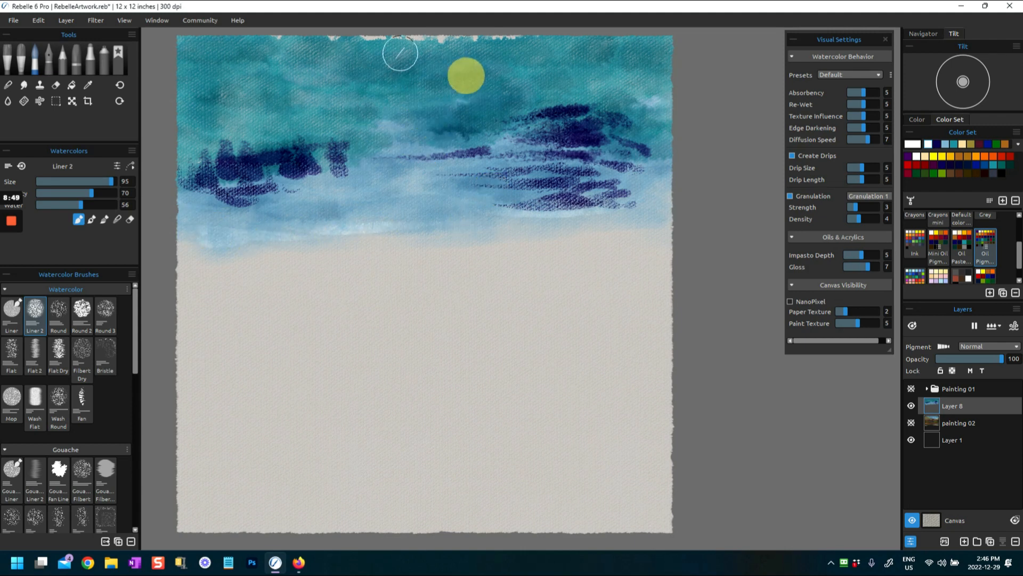
left_click_drag(654, 207, 578, 214)
left_click_drag(274, 251, 180, 225)
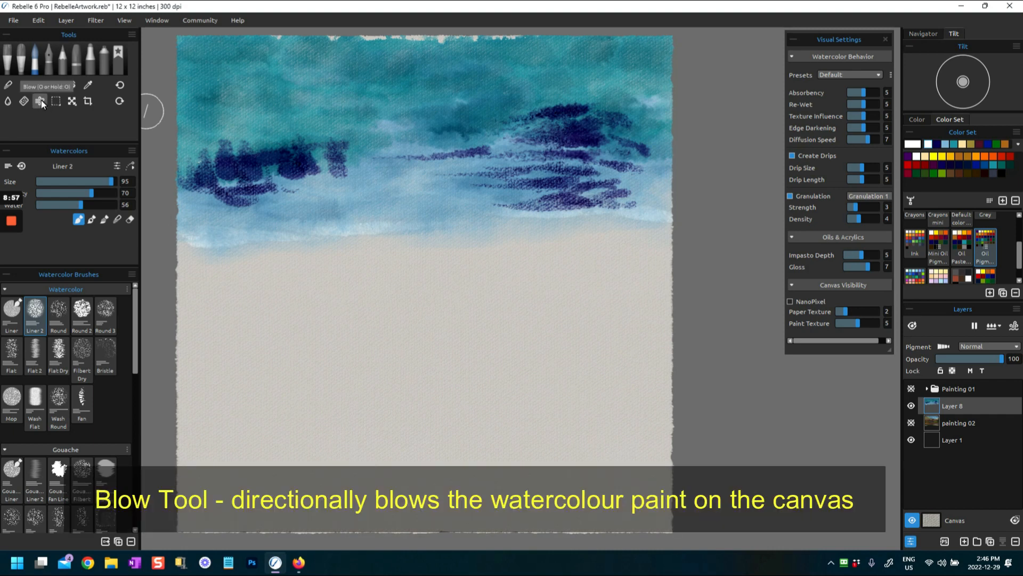
- Blow the wet paint of the left and right dark clouds in several directions with the Blow tool at size 60
left_click(40, 100)
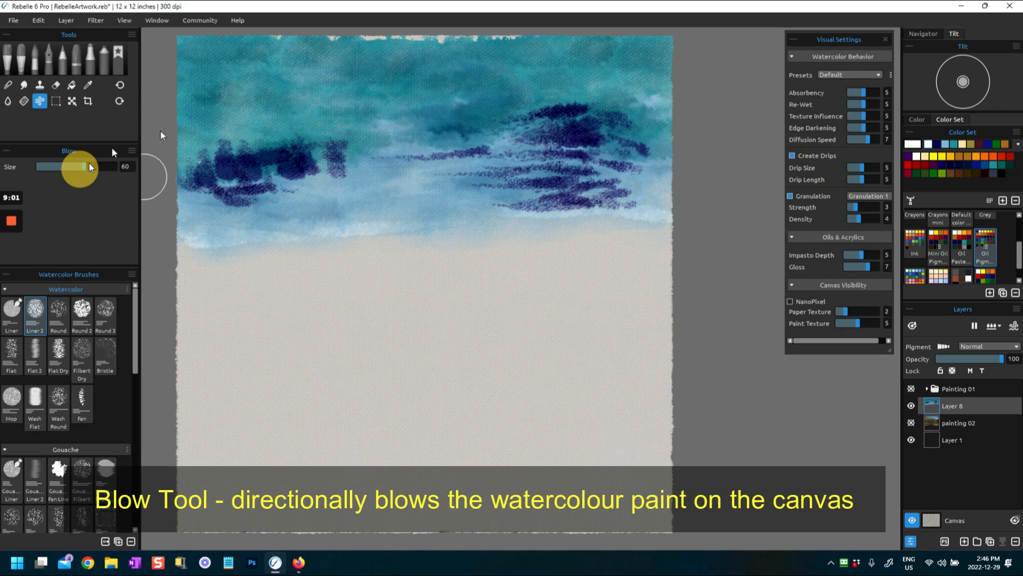
mouse_move(615, 113)
left_mouse_down()
mouse_move(578, 135)
mouse_move(519, 204)
mouse_move(665, 175)
left_mouse_up()
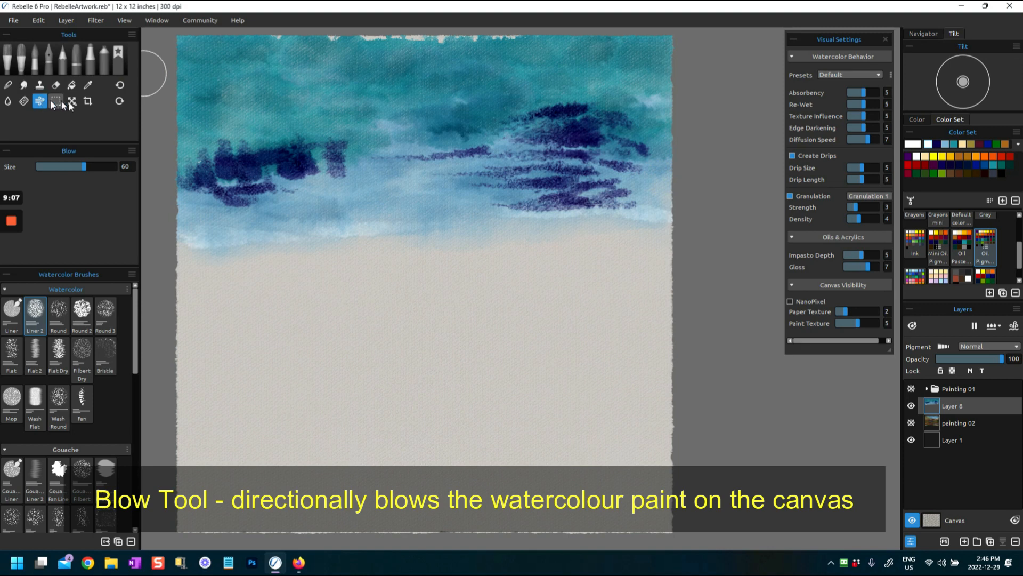
left_click_drag(198, 131, 314, 171)
left_click_drag(244, 137, 341, 165)
mouse_move(272, 119)
left_mouse_down()
mouse_move(299, 119)
mouse_move(335, 41)
left_mouse_up()
mouse_move(176, 170)
left_mouse_down()
mouse_move(201, 196)
mouse_move(216, 194)
left_mouse_up()
left_click_drag(317, 136, 242, 160)
left_click_drag(341, 124, 506, 153)
left_click_drag(604, 165, 512, 200)
left_click_drag(636, 205, 558, 196)
left_click_drag(680, 186, 610, 182)
mouse_move(646, 159)
left_mouse_down()
mouse_move(651, 152)
mouse_move(540, 126)
mouse_move(561, 110)
left_mouse_up()
mouse_move(631, 131)
left_mouse_down()
mouse_move(442, 152)
mouse_move(488, 170)
left_mouse_up()
left_click_drag(479, 190, 600, 228)
left_click_drag(675, 207, 538, 206)
mouse_move(327, 181)
left_mouse_down()
mouse_move(307, 171)
mouse_move(218, 175)
left_mouse_up()
mouse_move(332, 169)
left_mouse_down()
mouse_move(297, 174)
mouse_move(169, 109)
left_mouse_up()
left_click(286, 188)
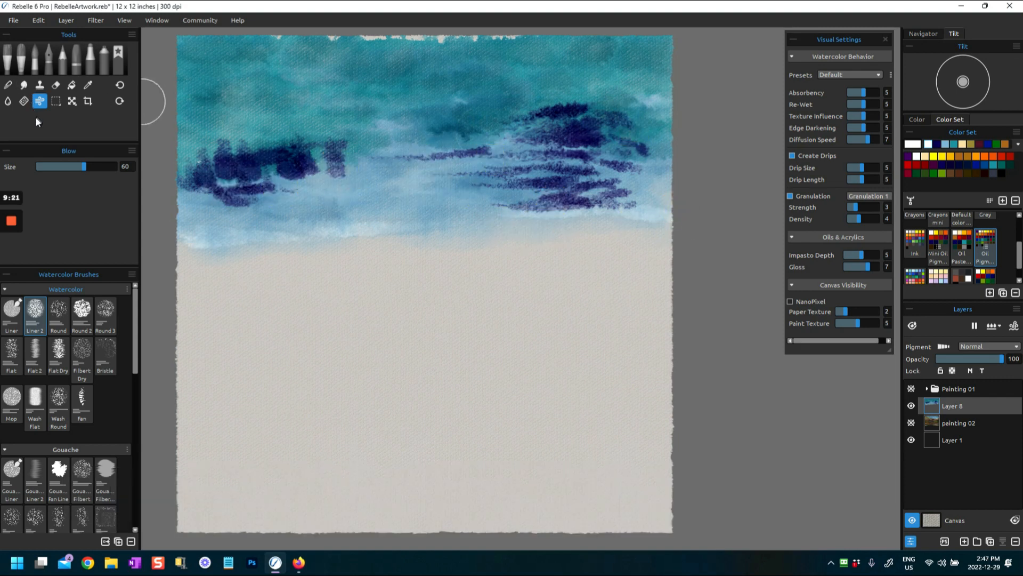
- Paint a pale yellow band beneath the blue sky with the Bristle brush at size 91 and water 23
left_click(58, 311)
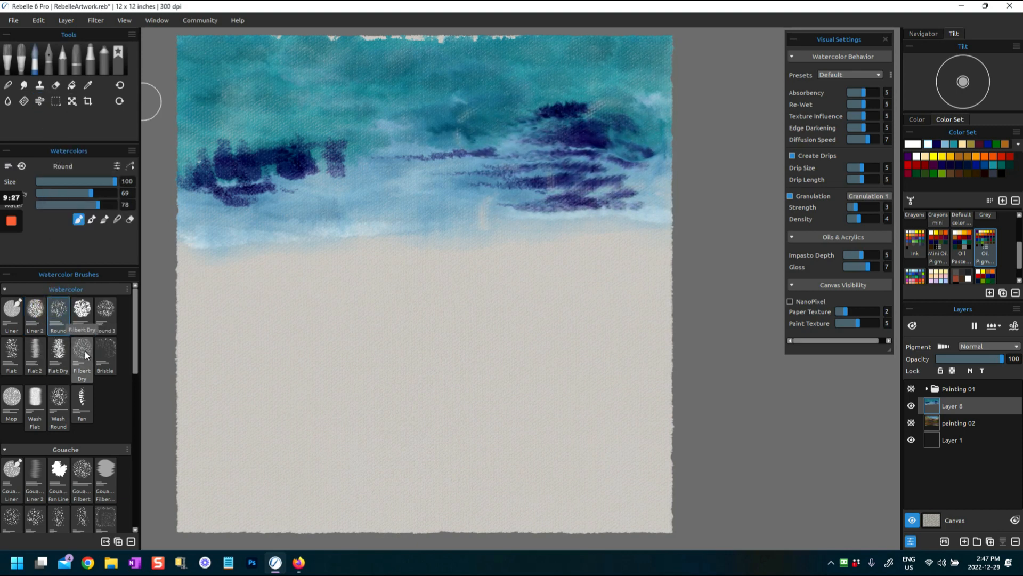
left_click(108, 350)
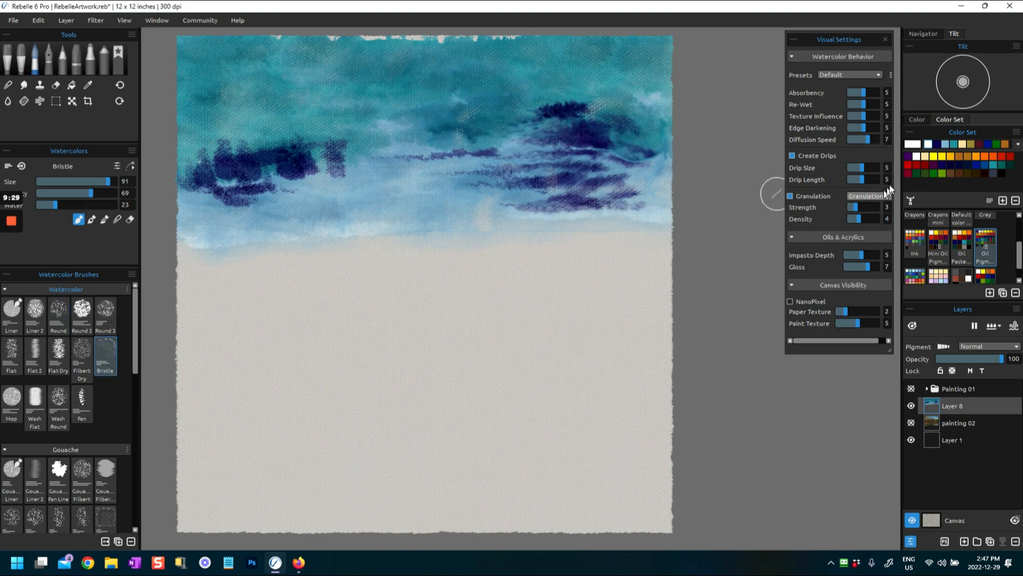
left_click(960, 157)
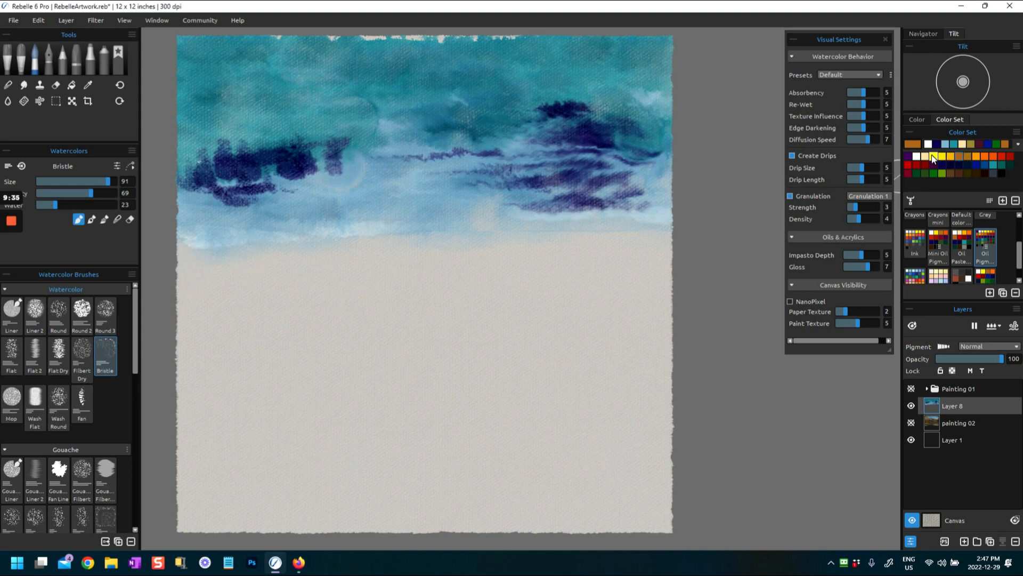
mouse_move(210, 256)
left_mouse_down()
mouse_move(561, 231)
mouse_move(673, 239)
left_mouse_up()
mouse_move(449, 265)
left_mouse_down()
mouse_move(445, 256)
mouse_move(535, 253)
left_mouse_up()
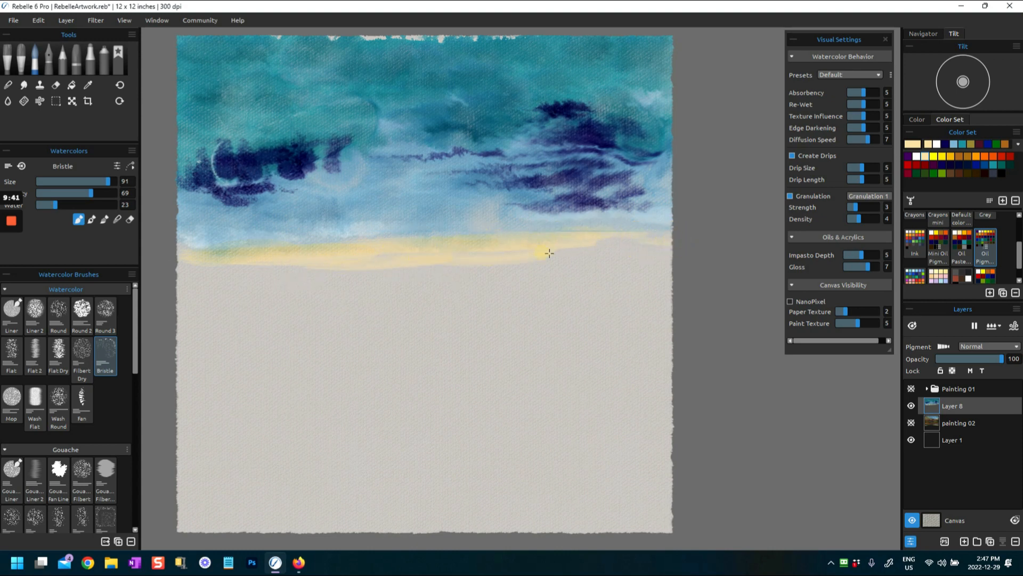
left_click_drag(181, 263, 445, 251)
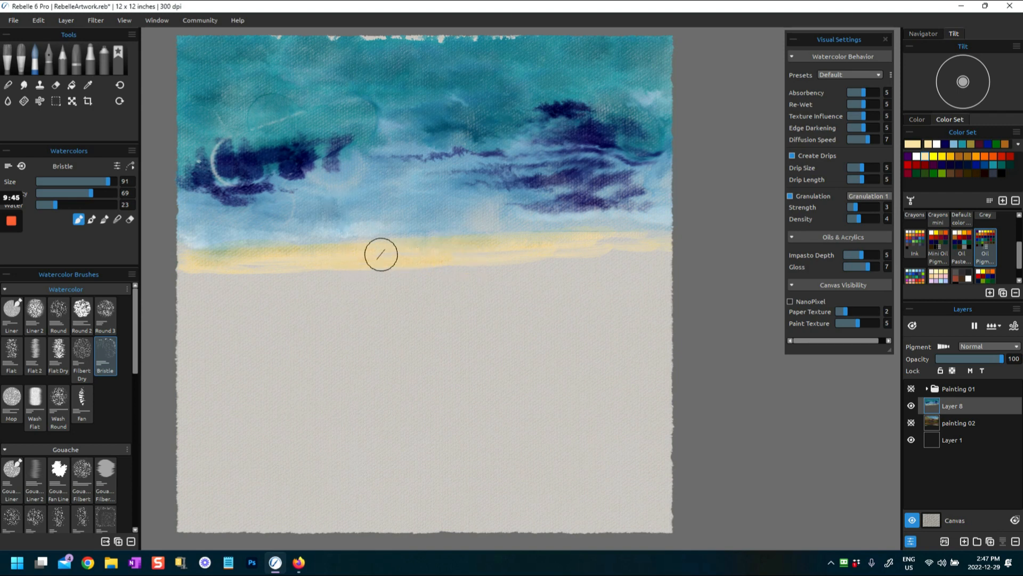
left_click_drag(186, 266, 615, 257)
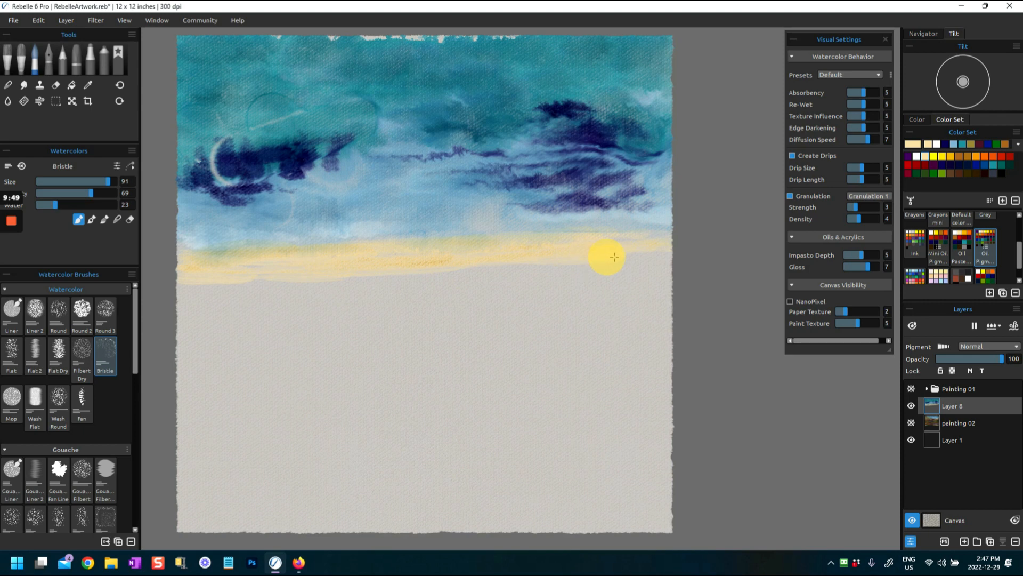
left_click_drag(190, 288, 630, 257)
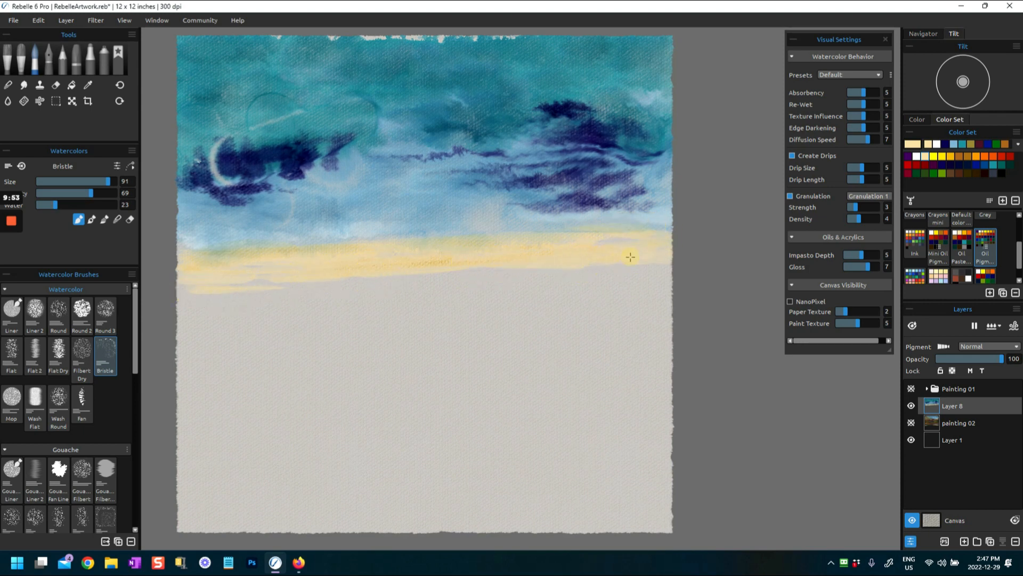
mouse_move(617, 262)
left_mouse_down()
mouse_move(662, 254)
mouse_move(680, 238)
left_mouse_up()
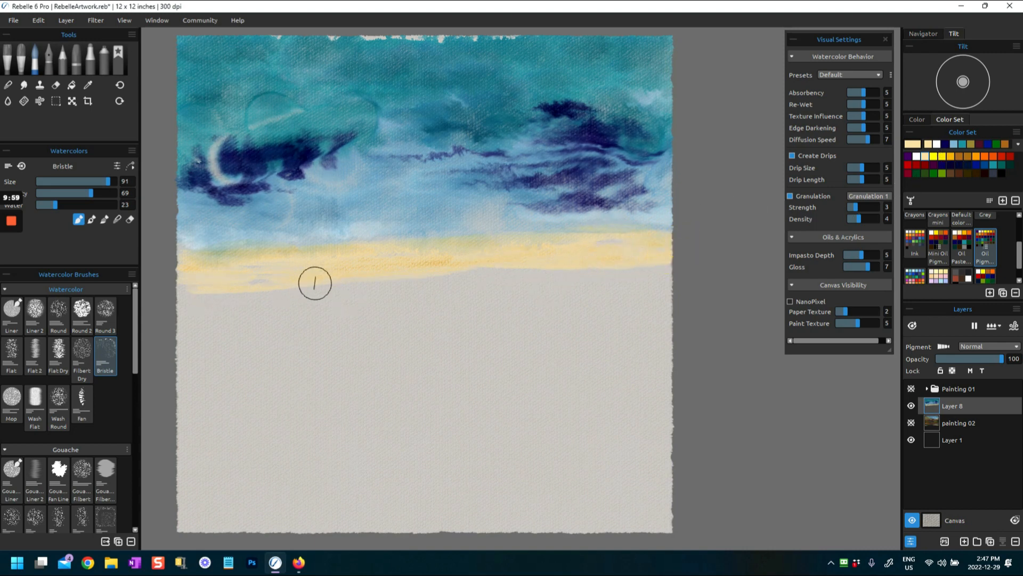
mouse_move(202, 302)
left_mouse_down()
mouse_move(222, 293)
mouse_move(185, 297)
mouse_move(285, 292)
mouse_move(264, 302)
left_mouse_up()
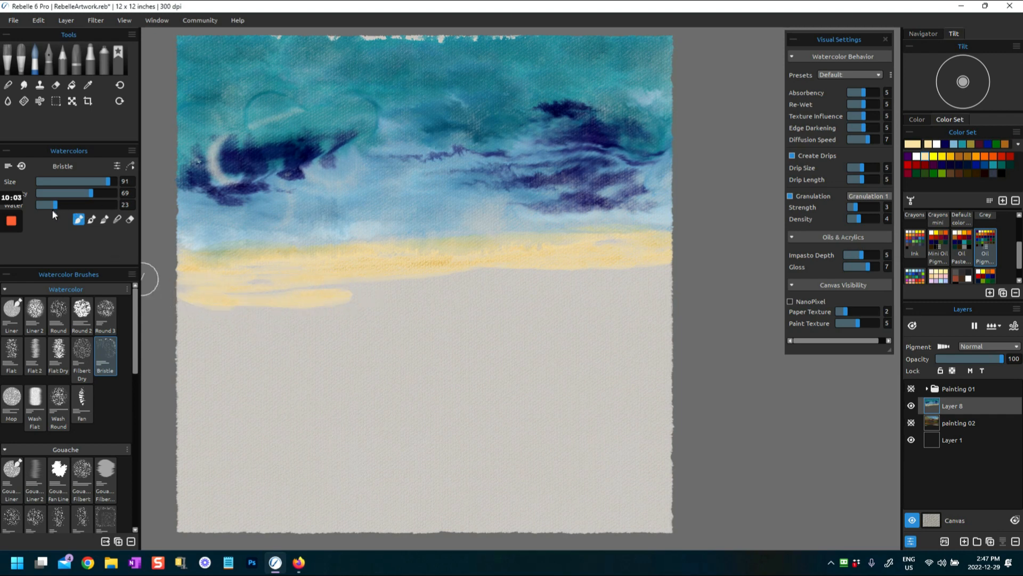
- Fill in and widen the pale yellow band toward its lower edge with the Bristle brush's water at 68
left_click_drag(79, 212, 90, 205)
mouse_move(202, 290)
left_mouse_down()
mouse_move(171, 281)
mouse_move(384, 272)
mouse_move(322, 292)
mouse_move(392, 291)
left_mouse_up()
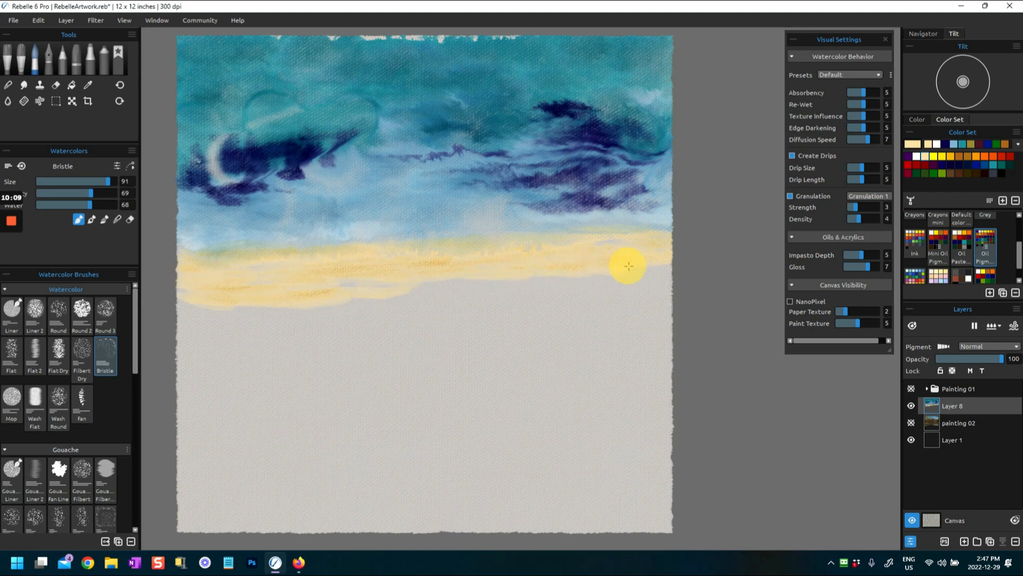
left_click_drag(637, 267, 666, 265)
mouse_move(392, 299)
left_mouse_down()
mouse_move(519, 273)
mouse_move(676, 279)
left_mouse_up()
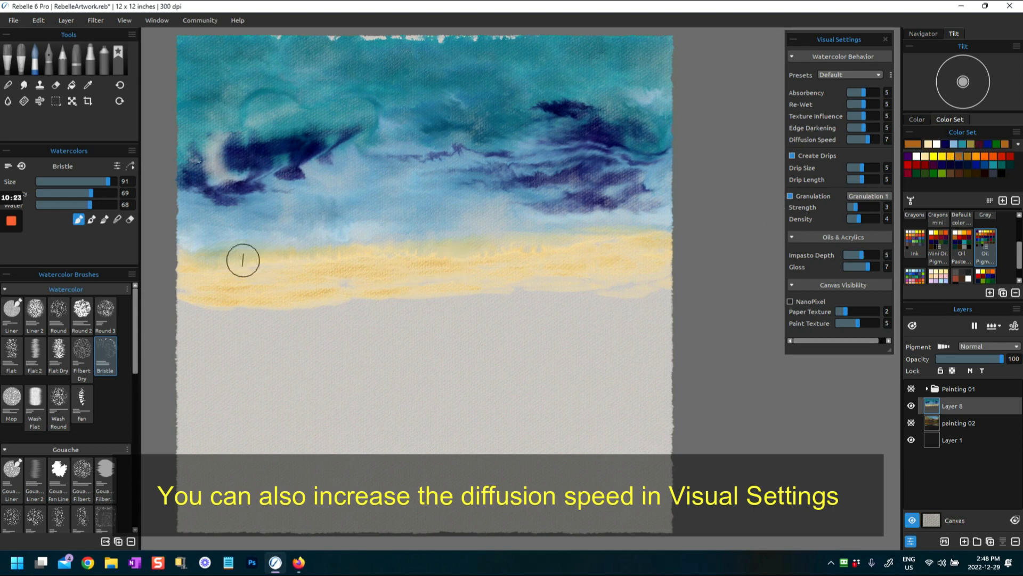
- Paint orange-brown Bristle strokes along the top of the pale yellow band and in patches beneath it
left_click_drag(214, 273, 256, 271)
left_click_drag(181, 259, 587, 251)
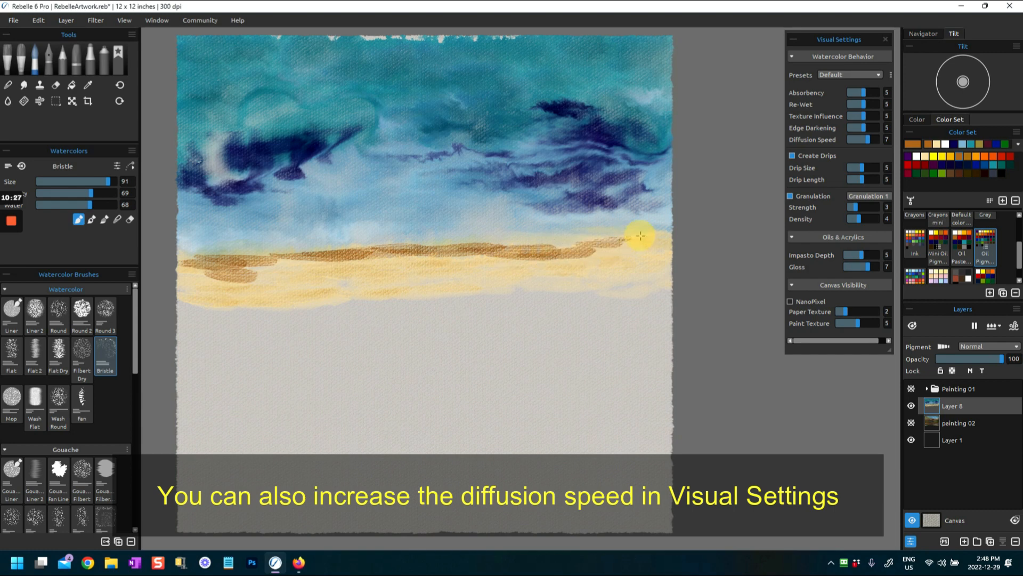
mouse_move(274, 267)
left_mouse_down()
mouse_move(297, 262)
mouse_move(184, 258)
mouse_move(208, 289)
mouse_move(179, 281)
mouse_move(218, 285)
left_mouse_up()
left_click_drag(411, 267, 331, 270)
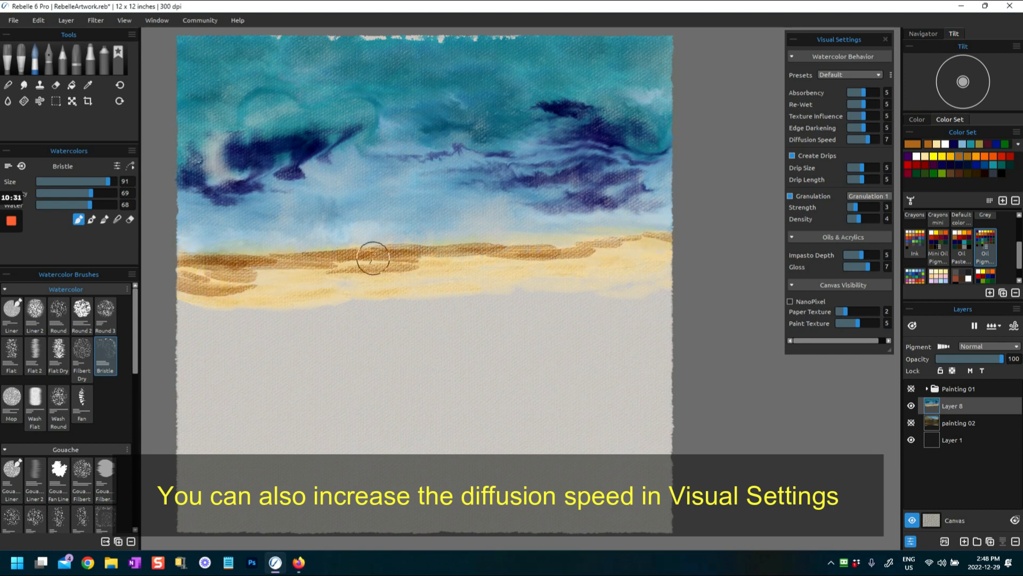
mouse_move(589, 235)
left_mouse_down()
mouse_move(681, 255)
mouse_move(633, 254)
mouse_move(659, 243)
left_mouse_up()
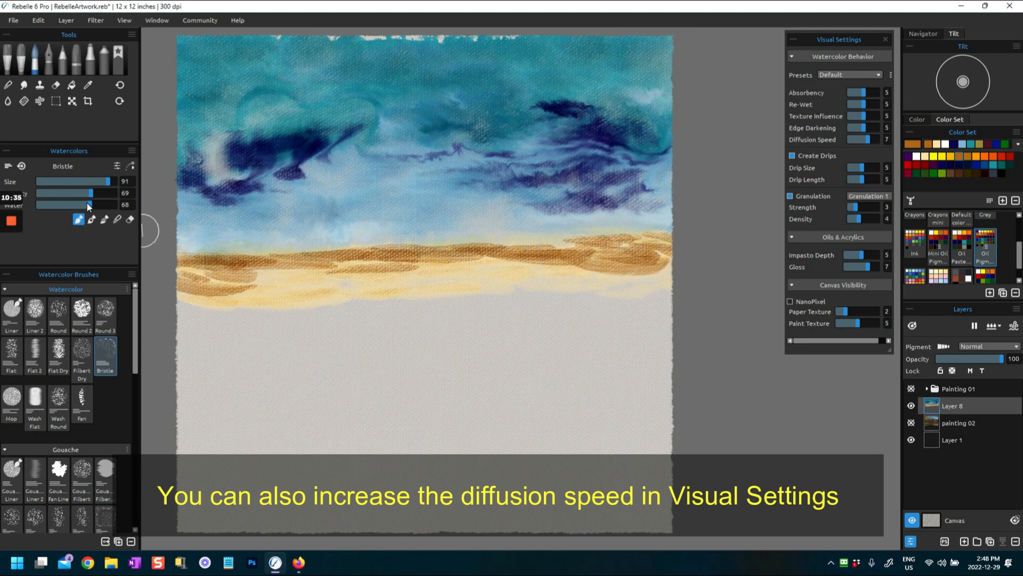
mouse_move(331, 278)
left_mouse_down()
mouse_move(191, 284)
mouse_move(197, 296)
mouse_move(255, 299)
mouse_move(175, 274)
left_mouse_up()
left_click_drag(370, 283, 401, 264)
- Add more orange-brown strokes across the yellow band with the Bristle brush's water at 31
left_click_drag(55, 206, 62, 205)
mouse_move(400, 267)
left_mouse_down()
mouse_move(529, 267)
mouse_move(589, 239)
mouse_move(659, 243)
left_mouse_up()
mouse_move(506, 239)
left_mouse_down()
mouse_move(681, 233)
mouse_move(635, 235)
left_mouse_up()
mouse_move(244, 248)
left_mouse_down()
mouse_move(254, 246)
mouse_move(189, 262)
left_mouse_up()
mouse_move(254, 304)
left_mouse_down()
mouse_move(284, 307)
mouse_move(260, 294)
left_mouse_up()
- Brush orange-brown accents into the dark clouds at the left and right of the sky
mouse_move(266, 162)
left_mouse_down()
mouse_move(209, 160)
mouse_move(235, 137)
left_mouse_up()
mouse_move(460, 160)
left_mouse_down()
mouse_move(600, 153)
mouse_move(661, 178)
left_mouse_up()
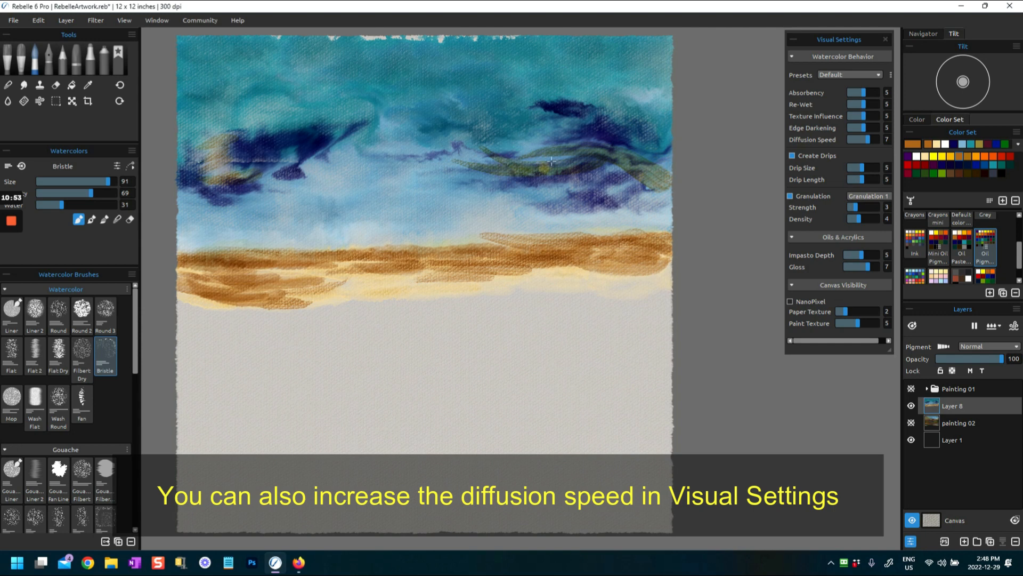
mouse_move(552, 198)
left_mouse_down()
mouse_move(623, 199)
mouse_move(672, 213)
left_mouse_up()
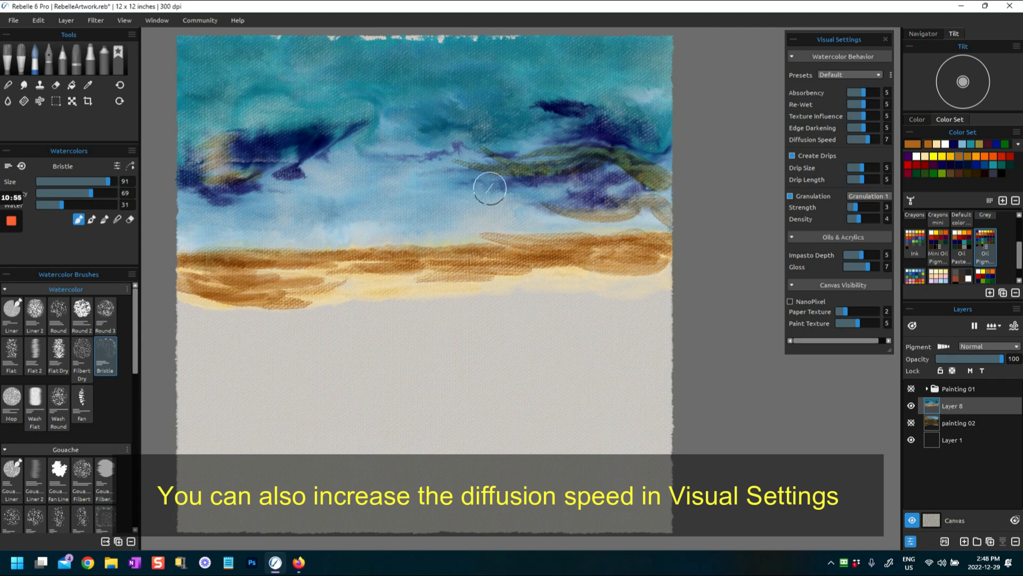
left_click_drag(490, 188, 660, 207)
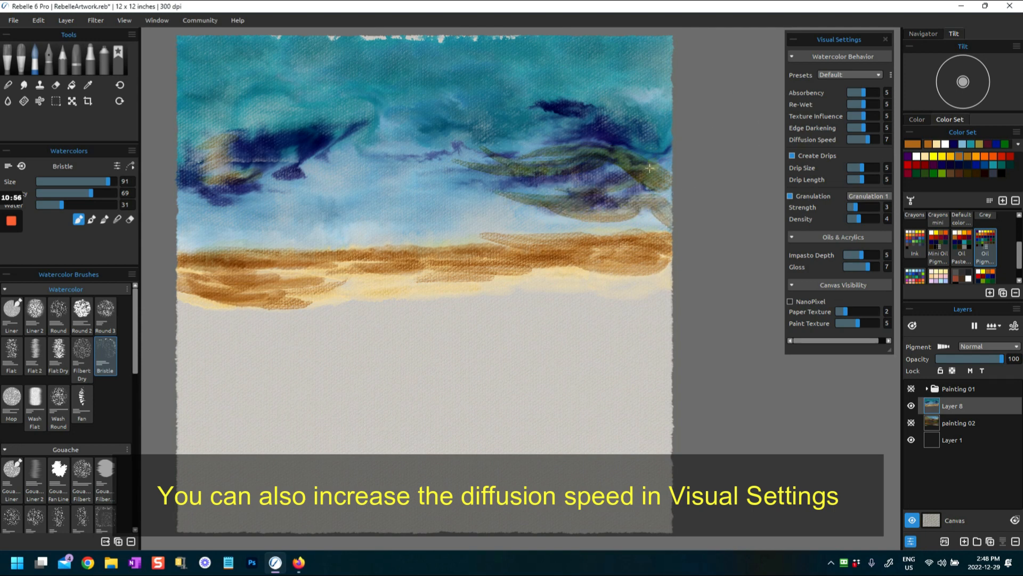
- Paint teal Bristle strokes over and beneath the dark clouds on both sides of the sky
left_click(972, 144)
mouse_move(498, 167)
left_mouse_down()
mouse_move(507, 146)
mouse_move(549, 137)
mouse_move(659, 176)
mouse_move(670, 161)
left_mouse_up()
mouse_move(542, 187)
left_mouse_down()
mouse_move(567, 212)
mouse_move(608, 200)
left_mouse_up()
left_click_drag(506, 199, 698, 199)
mouse_move(201, 196)
left_mouse_down()
mouse_move(239, 200)
mouse_move(315, 166)
left_mouse_up()
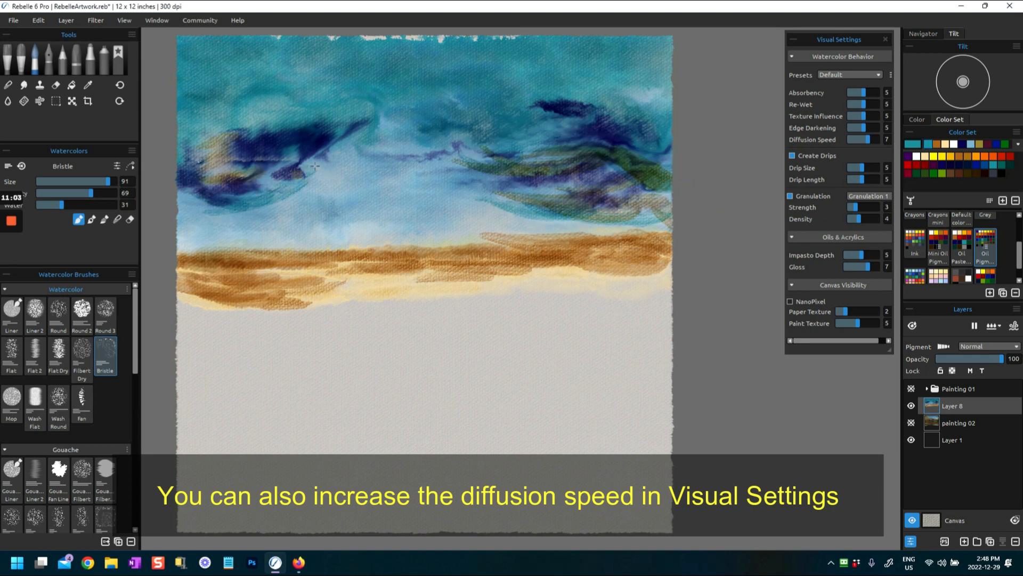
left_click_drag(222, 184, 507, 172)
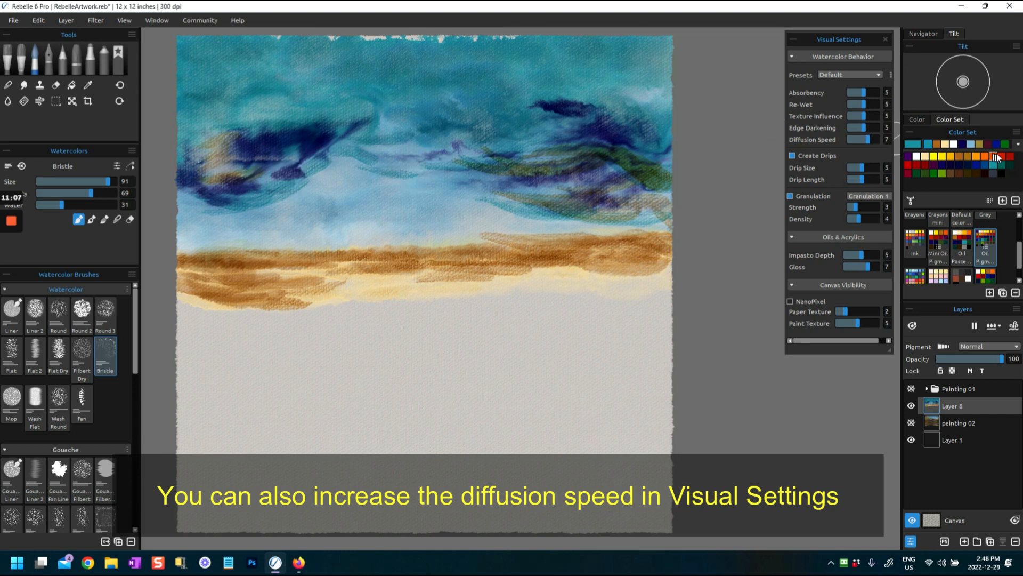
- Paint light blue strokes beneath the clouds and along the boundary between the sky and the orange-brown band
left_click(971, 144)
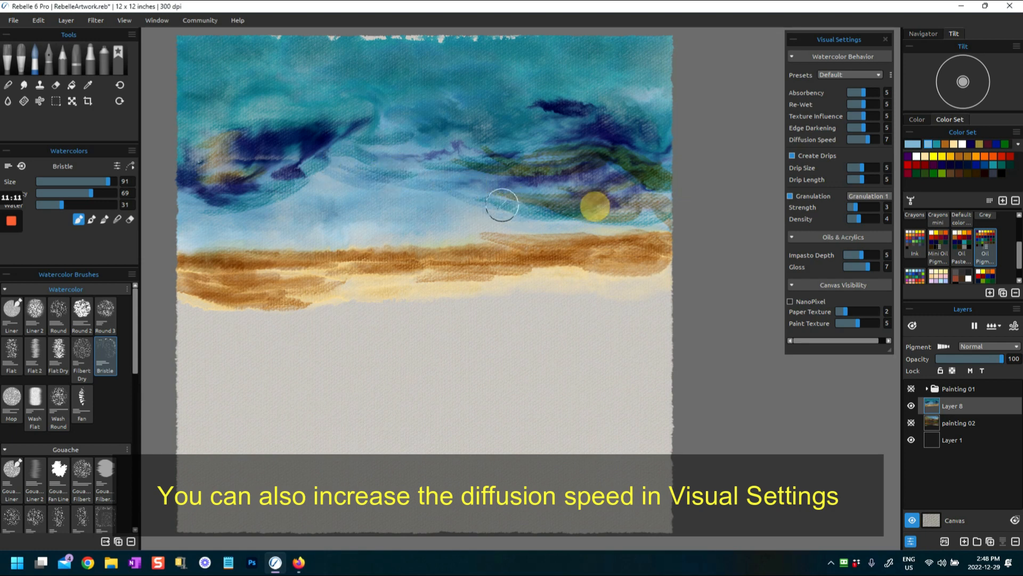
mouse_move(176, 219)
left_mouse_down()
mouse_move(373, 212)
mouse_move(290, 212)
mouse_move(337, 201)
left_mouse_up()
mouse_move(200, 248)
left_mouse_down()
mouse_move(382, 215)
mouse_move(385, 245)
left_mouse_up()
left_click_drag(505, 230, 464, 226)
left_click_drag(574, 225, 529, 228)
left_click_drag(625, 228, 657, 226)
mouse_move(219, 247)
left_mouse_down()
mouse_move(190, 243)
mouse_move(346, 237)
mouse_move(353, 241)
mouse_move(331, 245)
mouse_move(390, 249)
mouse_move(416, 238)
mouse_move(587, 234)
mouse_move(468, 227)
mouse_move(652, 224)
mouse_move(174, 249)
left_mouse_up()
left_click_drag(618, 234, 653, 231)
- Paint a dark brown band beneath the yellow band with the Gouache Filbert brush at size 99
left_click(948, 174)
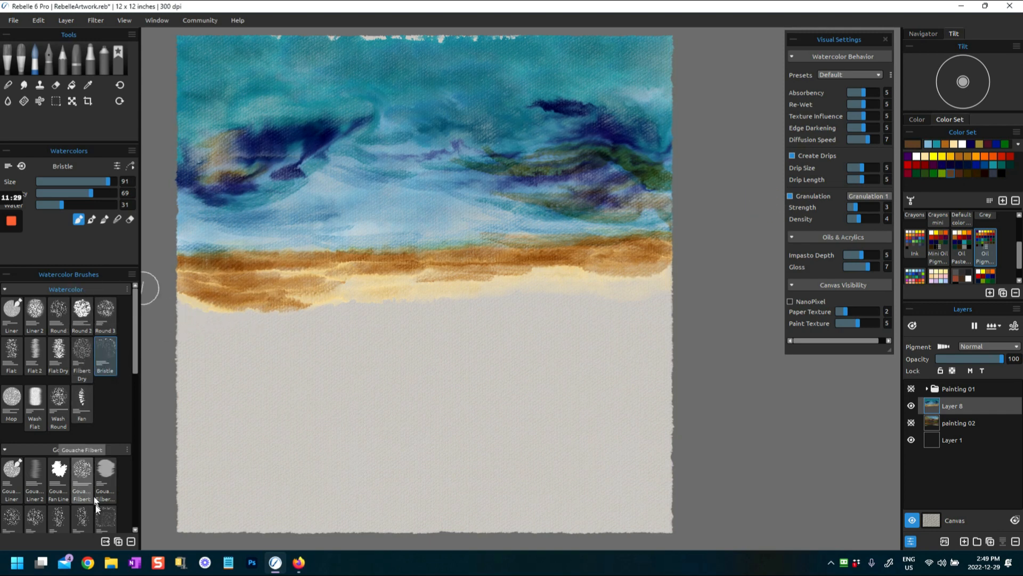
left_click(83, 470)
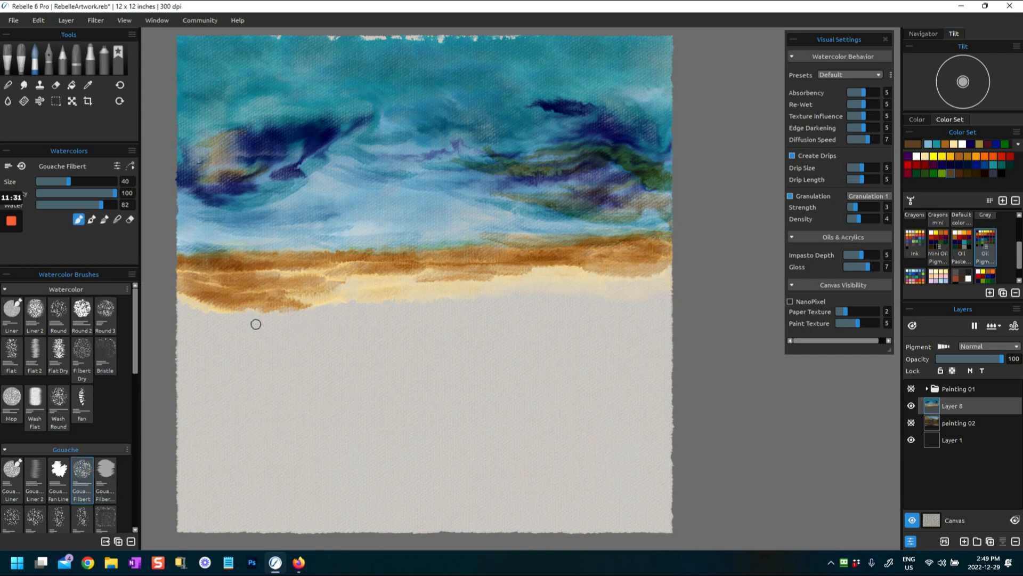
left_click_drag(69, 181, 113, 183)
mouse_move(202, 334)
left_mouse_down()
mouse_move(174, 310)
mouse_move(263, 322)
mouse_move(238, 327)
mouse_move(320, 318)
mouse_move(272, 310)
mouse_move(422, 306)
mouse_move(283, 328)
mouse_move(172, 324)
mouse_move(153, 308)
left_mouse_up()
mouse_move(414, 321)
left_mouse_down()
mouse_move(452, 293)
mouse_move(491, 289)
mouse_move(479, 324)
mouse_move(516, 320)
left_mouse_up()
mouse_move(475, 292)
left_mouse_down()
mouse_move(560, 283)
mouse_move(604, 293)
mouse_move(564, 318)
mouse_move(584, 297)
mouse_move(647, 283)
mouse_move(532, 314)
mouse_move(629, 304)
mouse_move(681, 283)
left_mouse_up()
mouse_move(393, 318)
left_mouse_down()
mouse_move(415, 306)
mouse_move(478, 310)
left_mouse_up()
mouse_move(242, 337)
left_mouse_down()
mouse_move(616, 313)
mouse_move(583, 303)
mouse_move(665, 288)
left_mouse_up()
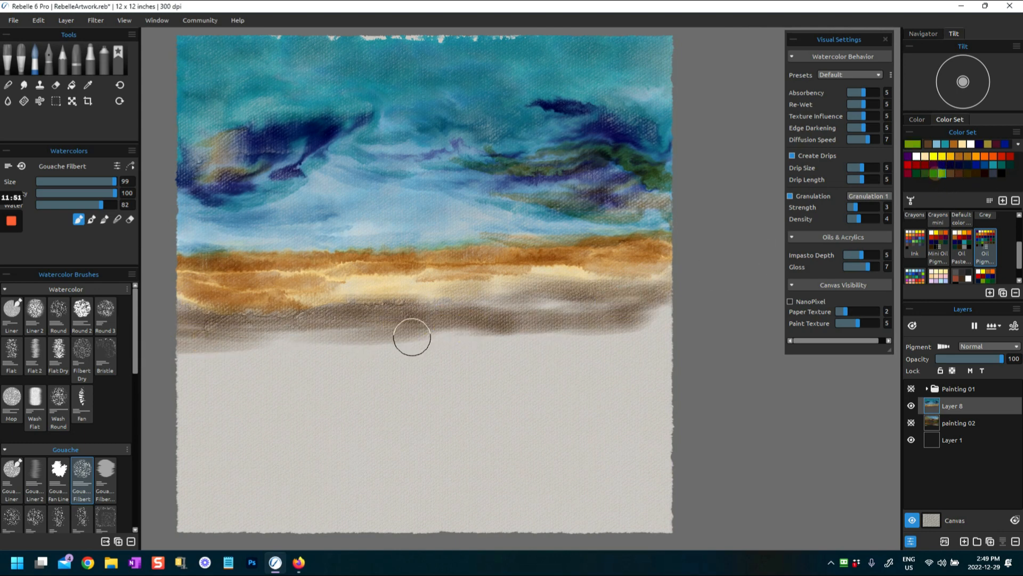
- Brush a green patch into the right half of the brown band and dark blue-grey strokes across and beneath it
left_click_drag(497, 308, 593, 290)
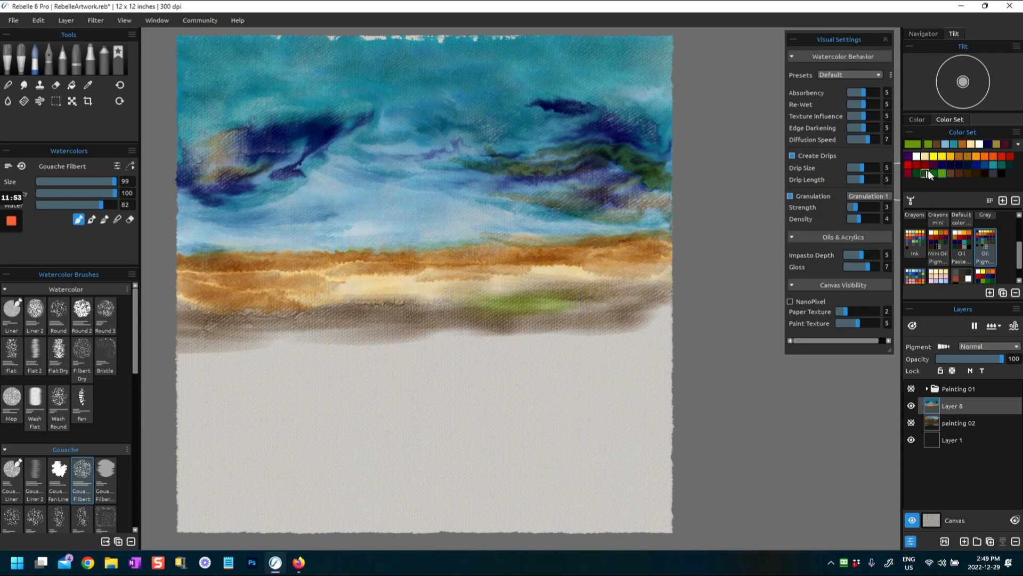
left_click(994, 173)
left_click_drag(472, 304, 666, 298)
mouse_move(201, 356)
left_mouse_down()
mouse_move(302, 347)
mouse_move(247, 343)
mouse_move(513, 324)
left_mouse_up()
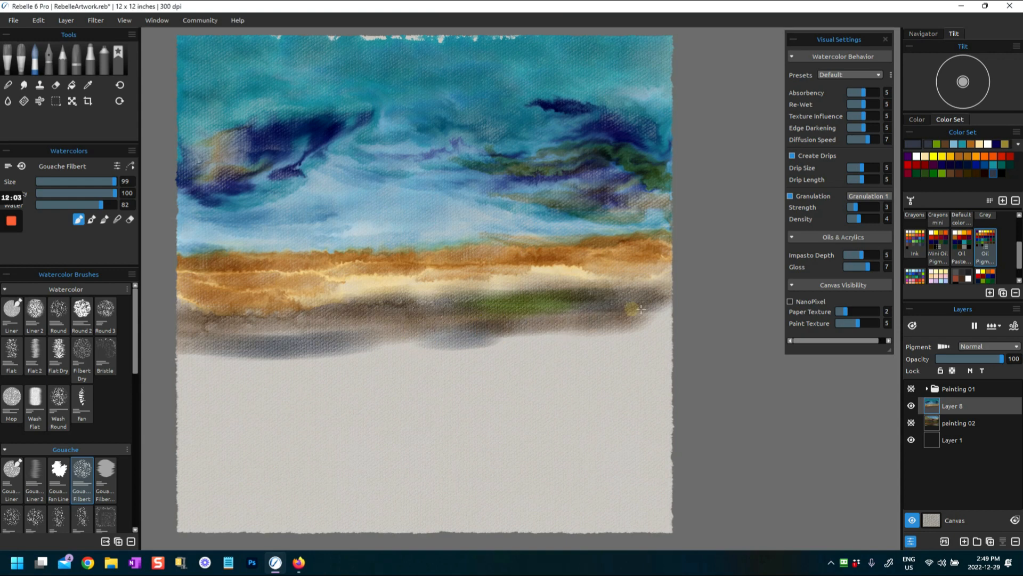
- Paint dark blue-grey strokes along the boundary between the sky and the orange-brown band
mouse_move(438, 245)
left_mouse_down()
mouse_move(209, 259)
mouse_move(224, 247)
mouse_move(190, 245)
left_mouse_up()
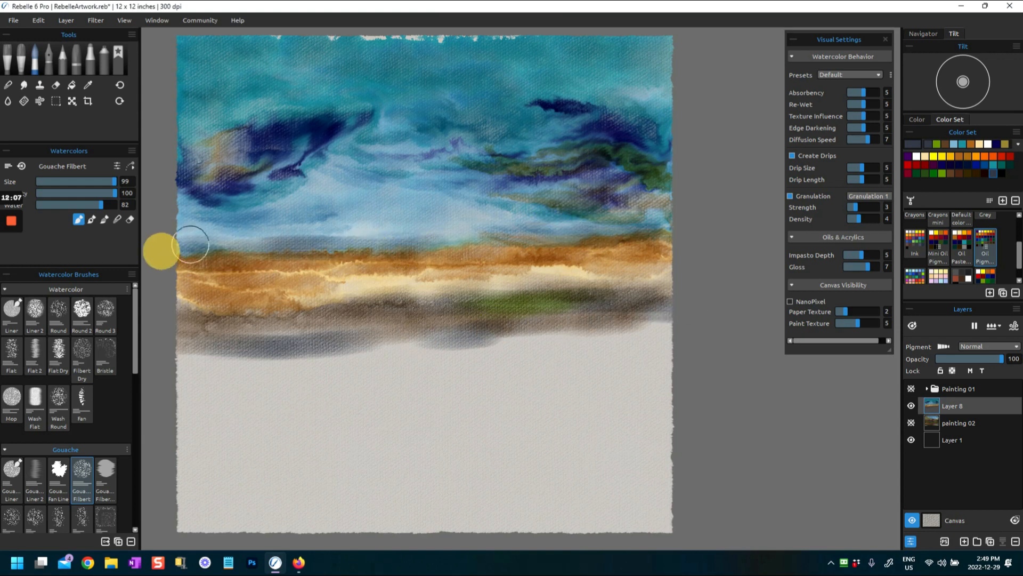
left_click_drag(436, 240, 664, 226)
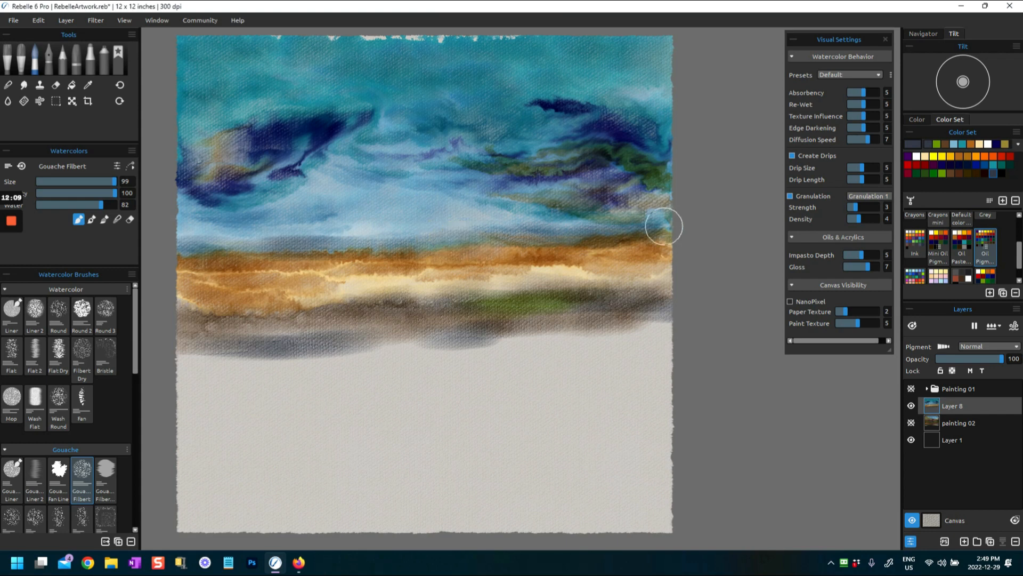
left_click_drag(216, 245, 161, 251)
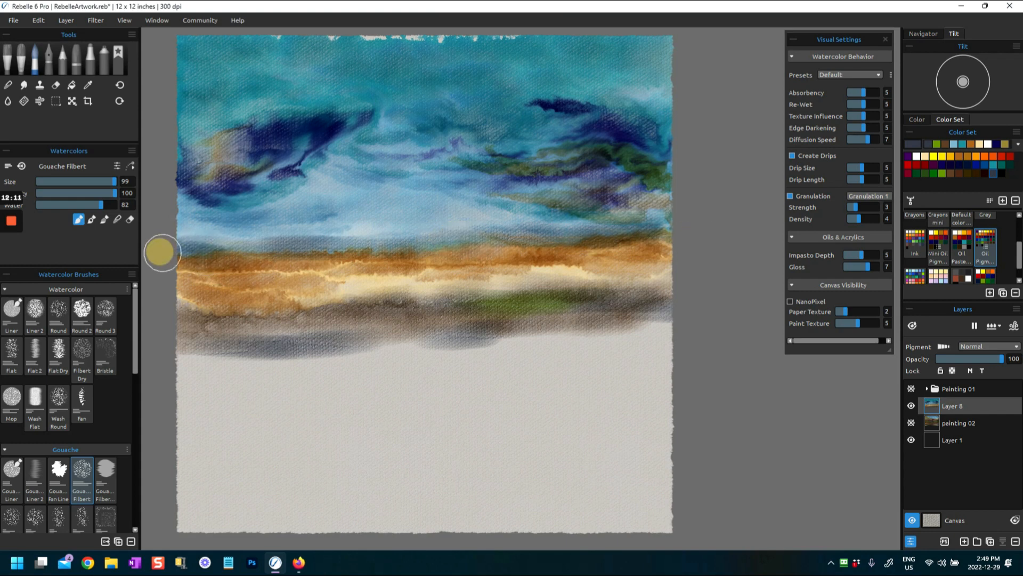
- Paint brown strokes over and beneath the blue-grey patches along the lower edge of the painted ground
left_click(952, 171)
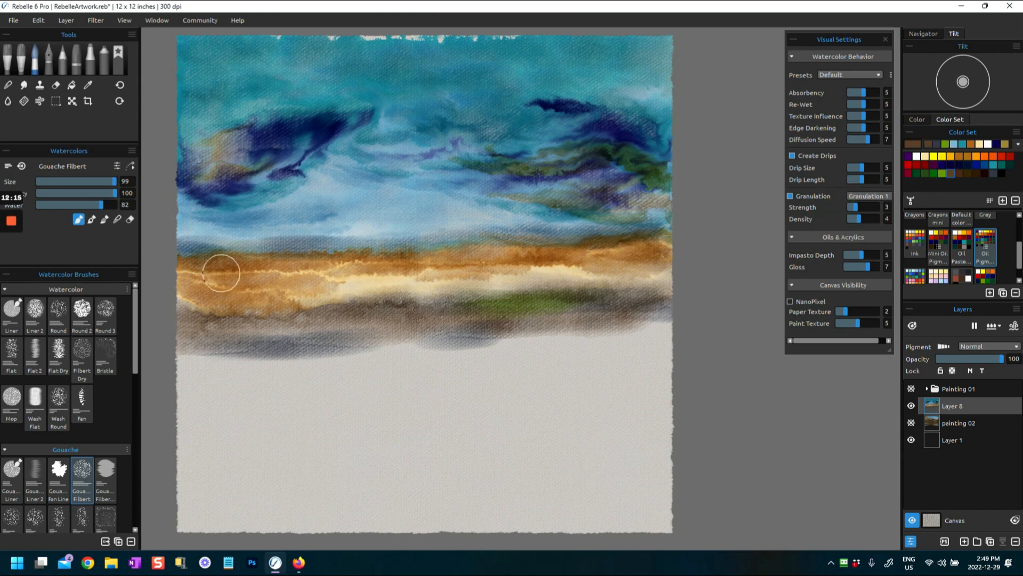
mouse_move(227, 358)
left_mouse_down()
mouse_move(368, 349)
mouse_move(337, 360)
left_mouse_up()
left_click_drag(197, 368, 322, 363)
left_click_drag(413, 351, 666, 333)
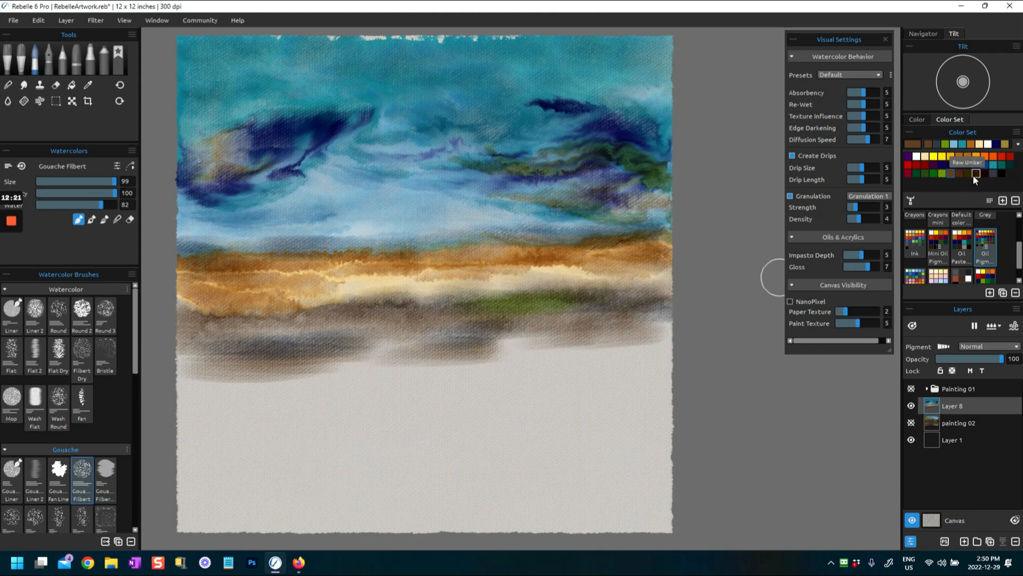
- Paint dark olive strokes across the full width of the ground's lower edge
left_click(941, 155)
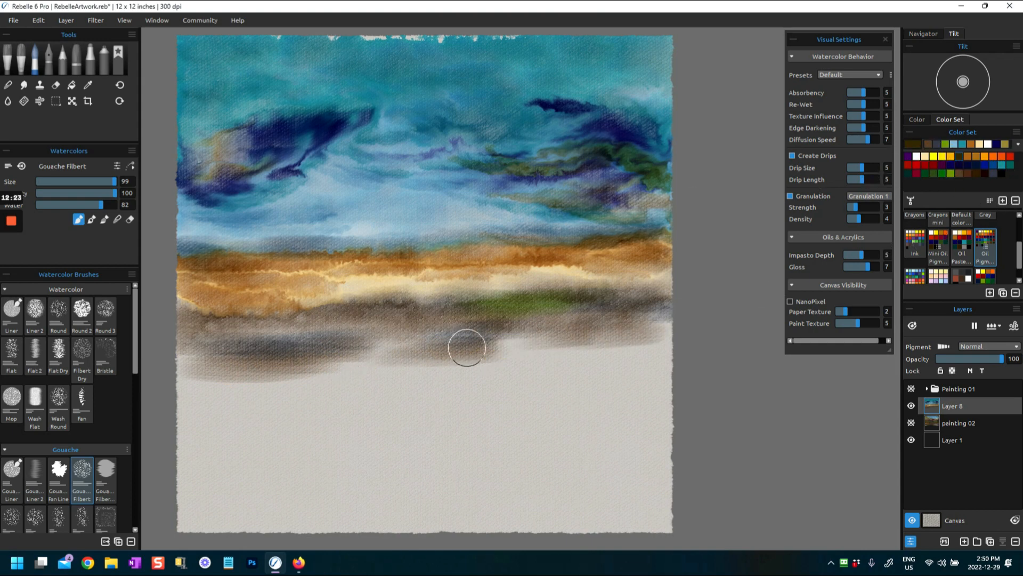
left_click(522, 351)
left_click_drag(465, 350, 667, 347)
mouse_move(325, 359)
left_mouse_down()
mouse_move(339, 367)
mouse_move(166, 367)
left_mouse_up()
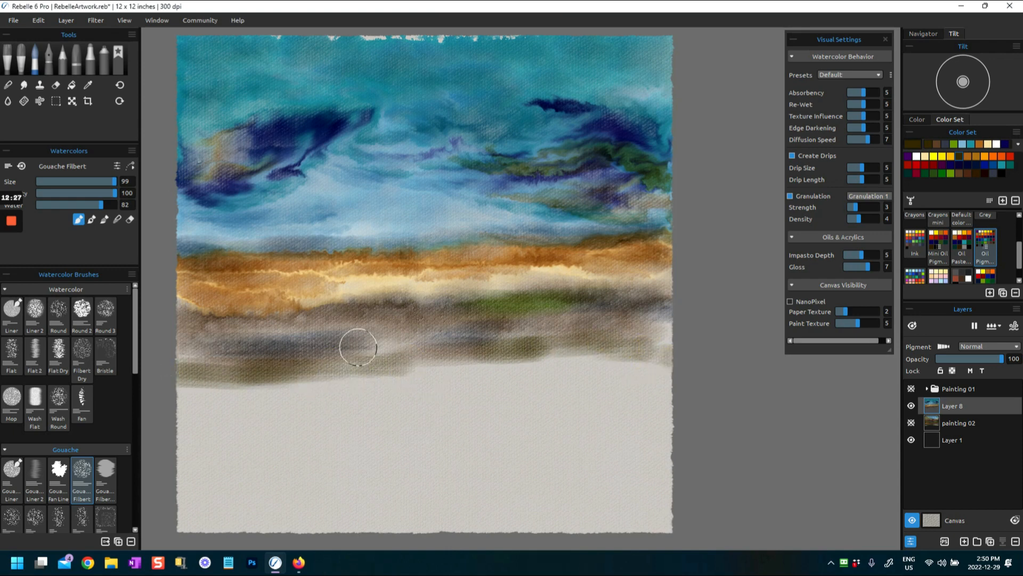
left_click_drag(358, 348, 472, 363)
mouse_move(412, 354)
left_mouse_down()
mouse_move(601, 358)
mouse_move(675, 339)
left_mouse_up()
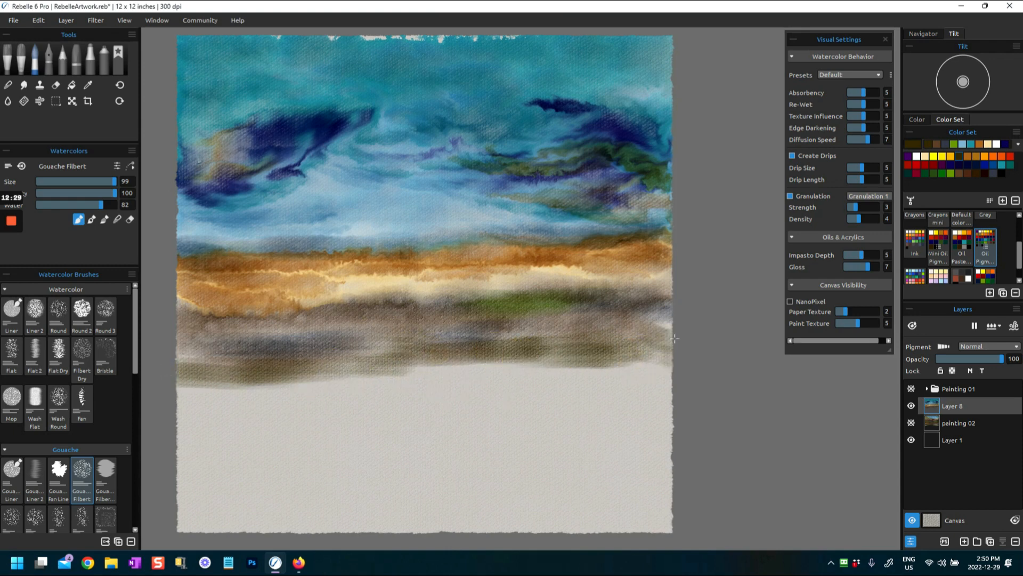
left_click_drag(337, 362, 549, 367)
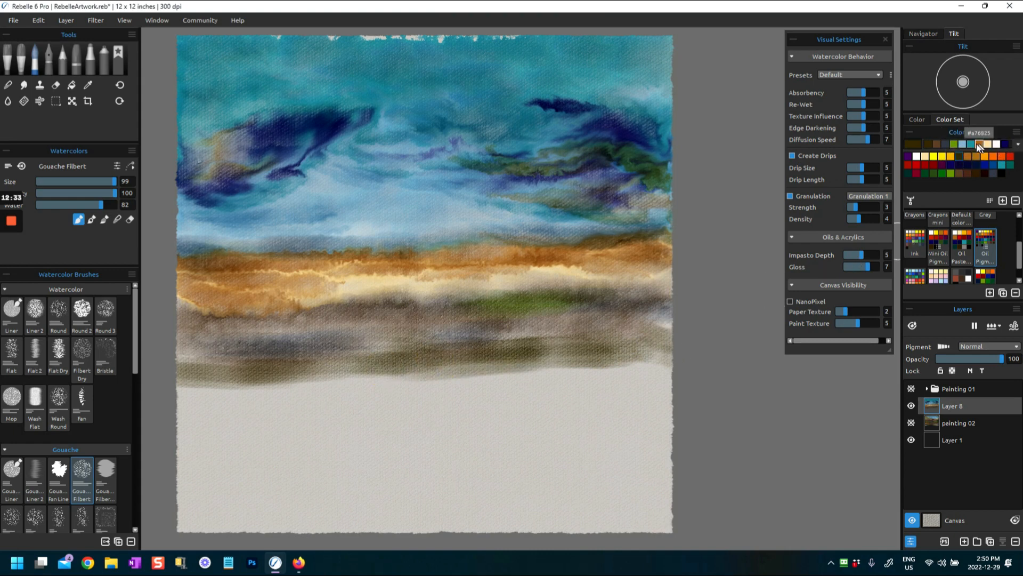
- Add a green patch at the center of the ground's lower edge and a dark blue-grey band running across beneath it
left_click(953, 142)
left_click_drag(456, 379, 393, 372)
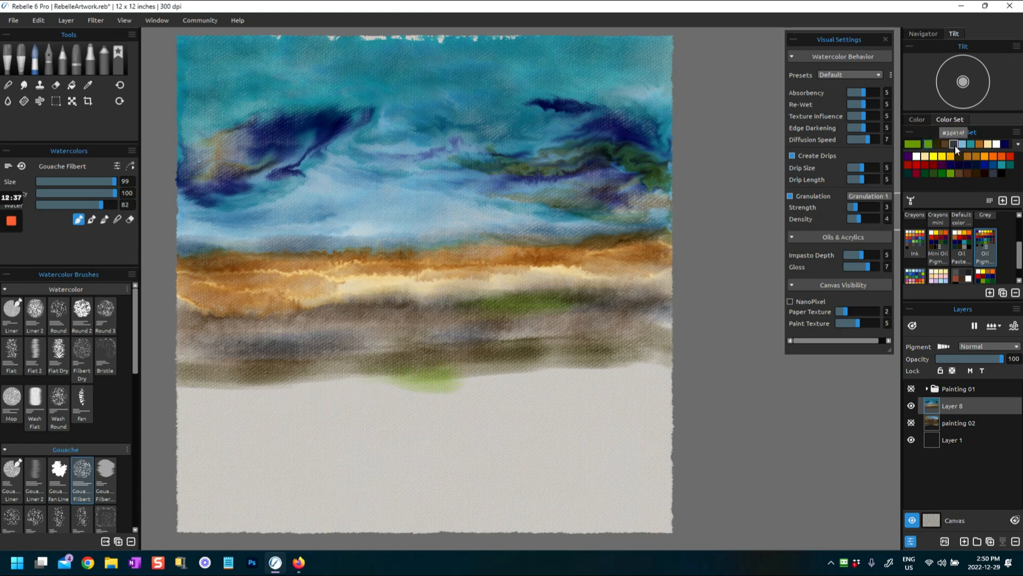
left_click(955, 143)
mouse_move(421, 375)
left_mouse_down()
mouse_move(457, 384)
mouse_move(347, 389)
mouse_move(357, 376)
mouse_move(194, 393)
left_mouse_up()
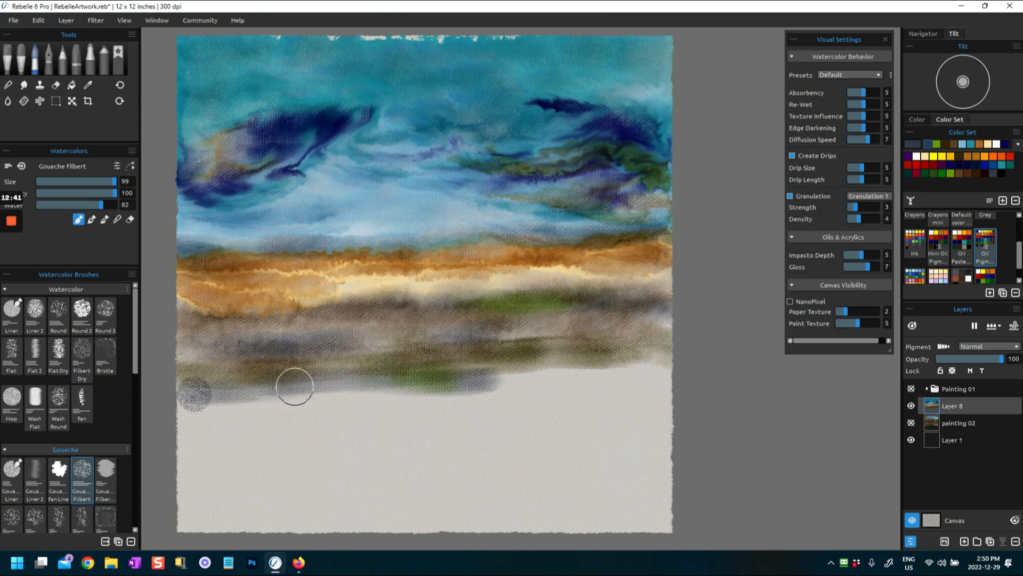
left_click_drag(524, 377, 594, 374)
mouse_move(238, 396)
left_mouse_down()
mouse_move(178, 400)
mouse_move(389, 400)
mouse_move(640, 375)
left_mouse_up()
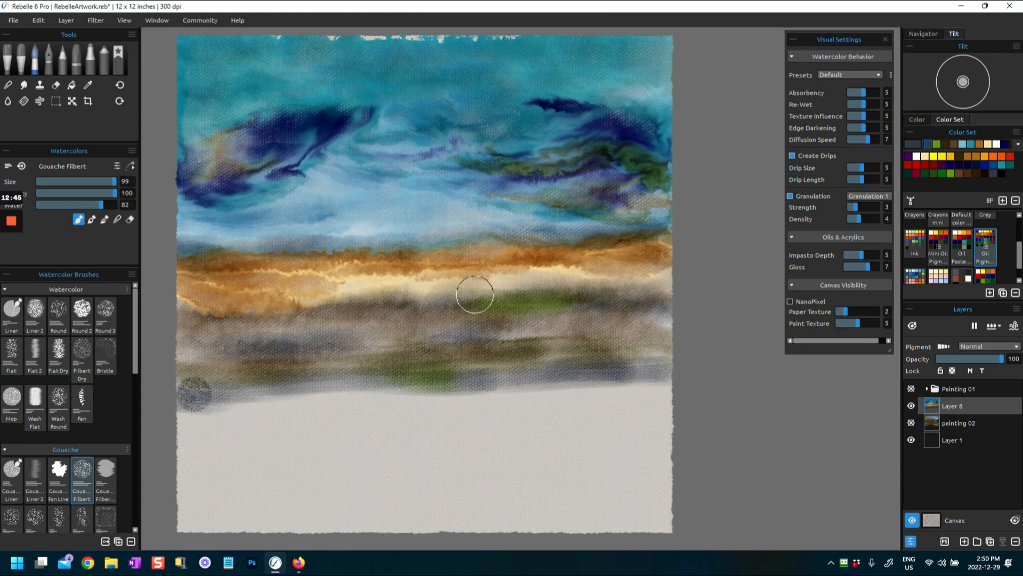
- Deepen the clouds on both sides of the sky with dark blue-grey strokes
left_click_drag(287, 176, 312, 172)
left_click_drag(224, 140, 296, 122)
left_click_drag(393, 123, 421, 119)
mouse_move(560, 124)
left_mouse_down()
mouse_move(545, 125)
mouse_move(607, 120)
mouse_move(663, 139)
left_mouse_up()
mouse_move(616, 203)
left_mouse_down()
mouse_move(683, 218)
mouse_move(656, 204)
left_mouse_up()
mouse_move(198, 186)
left_mouse_down()
mouse_move(206, 204)
mouse_move(148, 194)
left_mouse_up()
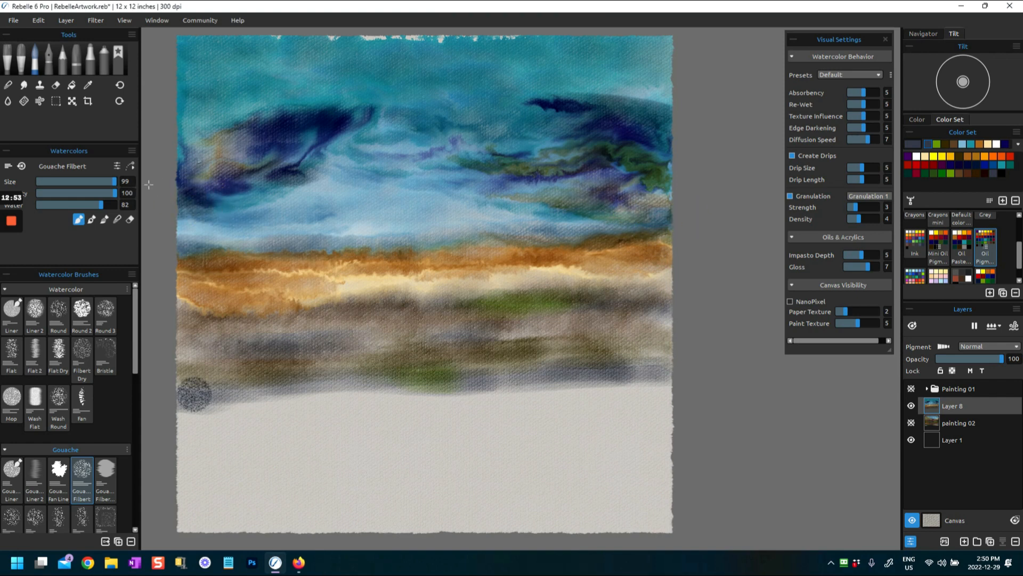
- Darken the ground's lower edge with blue-grey, adding dark textured Gouache Liner 2 strokes at its left end
mouse_move(199, 399)
left_mouse_down()
mouse_move(153, 400)
mouse_move(469, 382)
mouse_move(702, 386)
left_mouse_up()
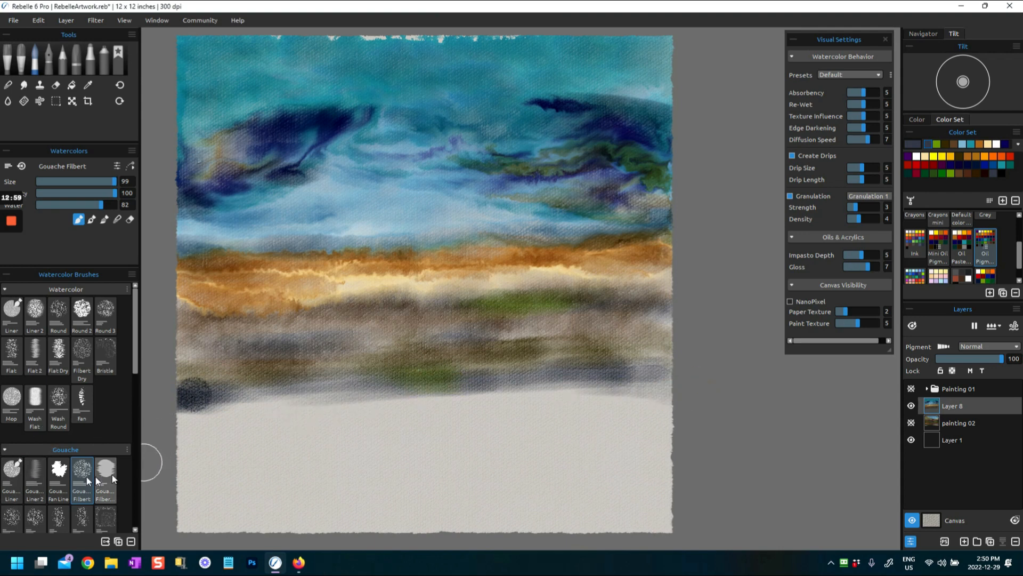
left_click(32, 474)
mouse_move(180, 409)
left_mouse_down()
mouse_move(255, 408)
mouse_move(171, 410)
mouse_move(181, 411)
left_mouse_up()
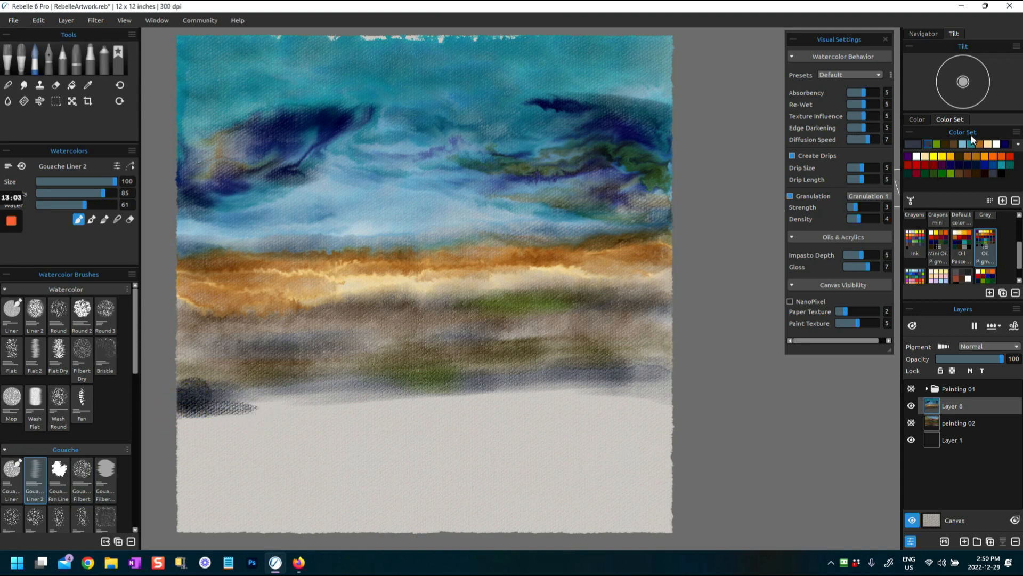
- Paint an orange band beneath the ground's lower edge and a thin orange line through the brown band above
left_click(994, 157)
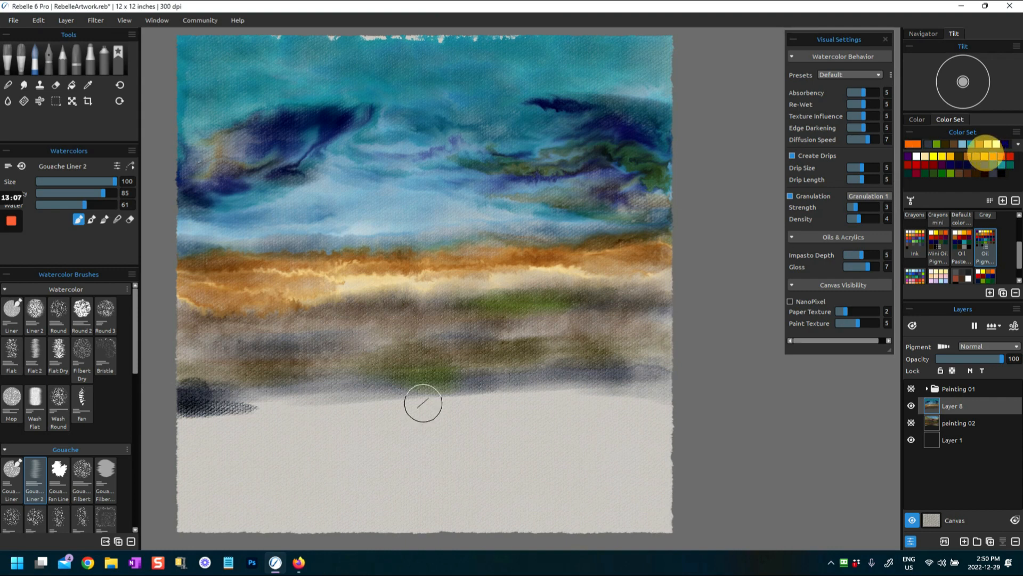
mouse_move(294, 398)
left_mouse_down()
mouse_move(165, 402)
mouse_move(666, 397)
left_mouse_up()
mouse_move(228, 336)
left_mouse_down()
mouse_move(187, 320)
mouse_move(468, 302)
mouse_move(635, 306)
left_mouse_up()
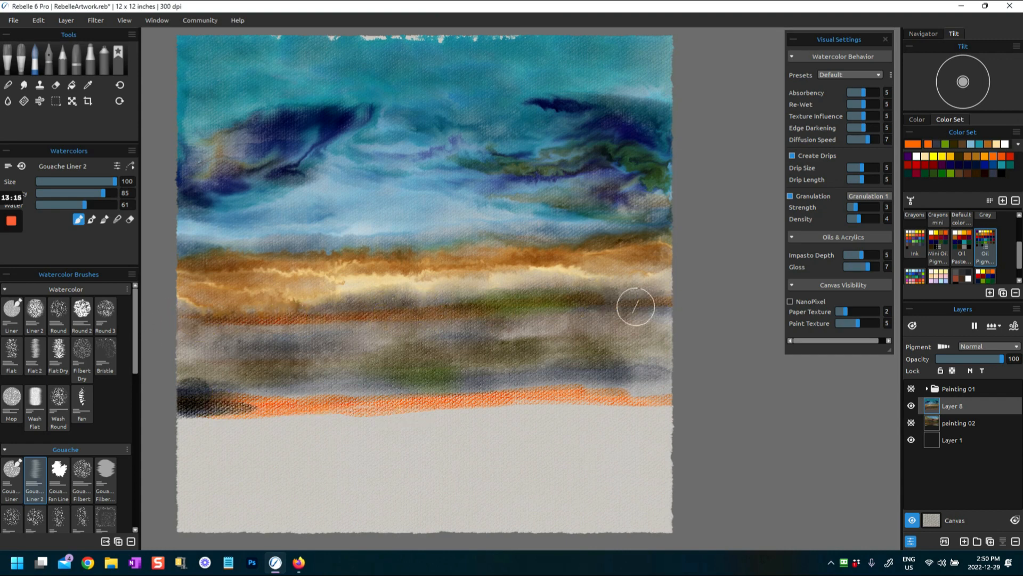
left_click_drag(481, 318, 589, 313)
- Paint olive-brown sampled from the ground across its right side, and sample the pale cream of the horizon
left_click(507, 356, "alt")
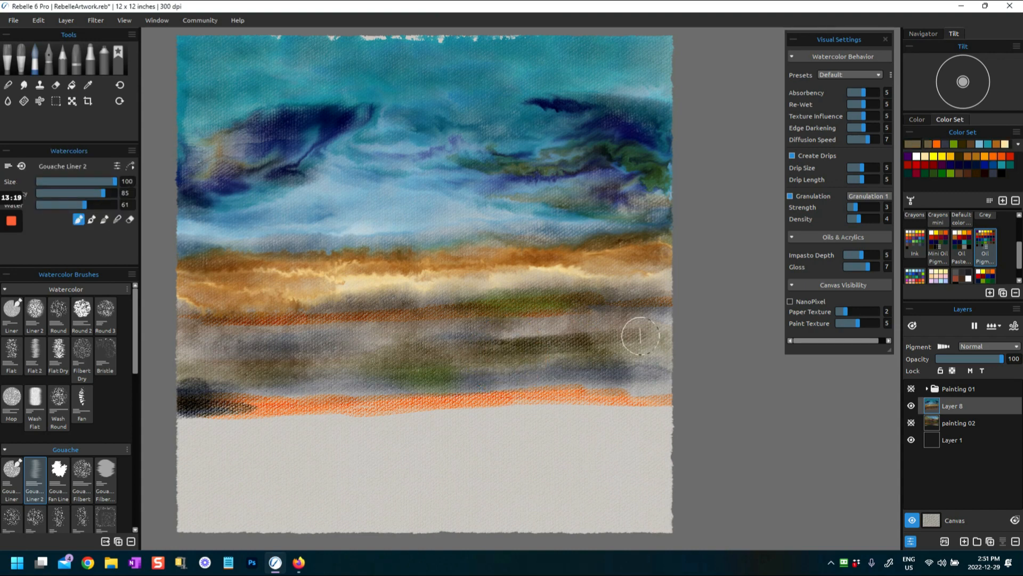
left_click_drag(540, 361, 670, 356)
left_click(557, 270, "alt")
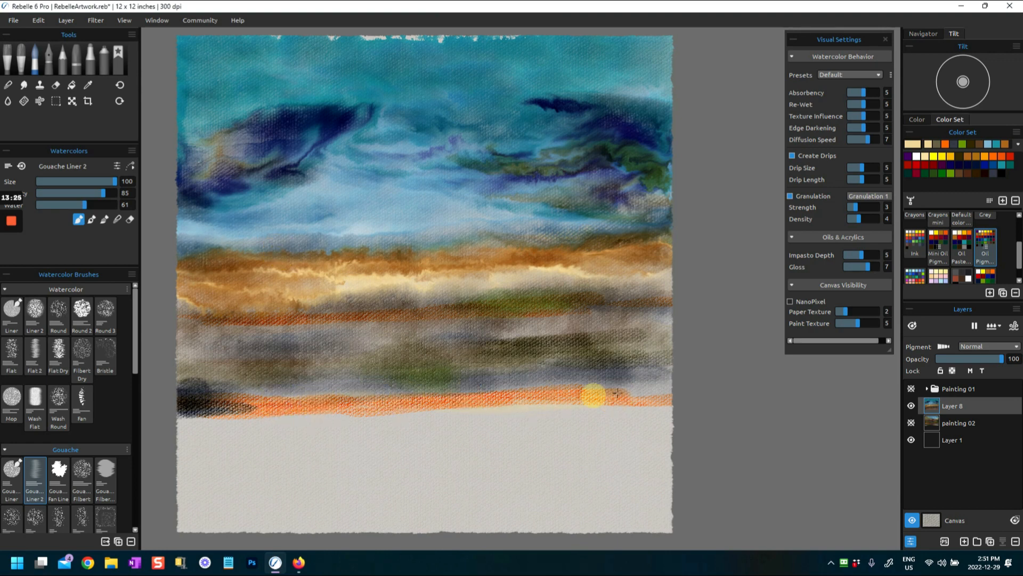
- Paint bright yellow strokes along the top of the orange band and beneath the dark patch at its left end
left_click(934, 156)
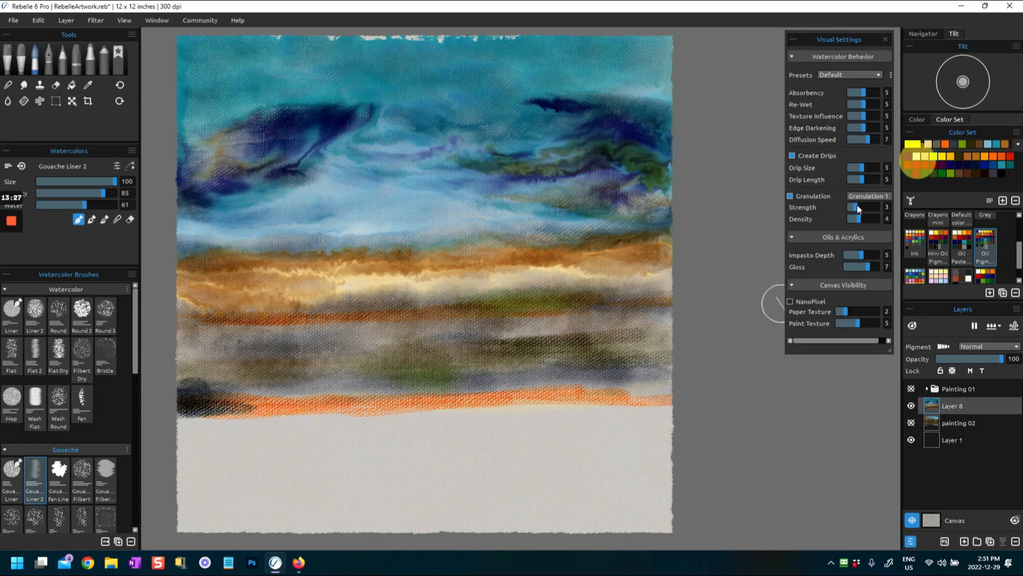
mouse_move(570, 384)
left_mouse_down()
mouse_move(628, 384)
mouse_move(495, 387)
mouse_move(612, 391)
left_mouse_up()
left_click_drag(455, 390, 669, 387)
mouse_move(326, 398)
left_mouse_down()
mouse_move(217, 403)
mouse_move(223, 419)
left_mouse_up()
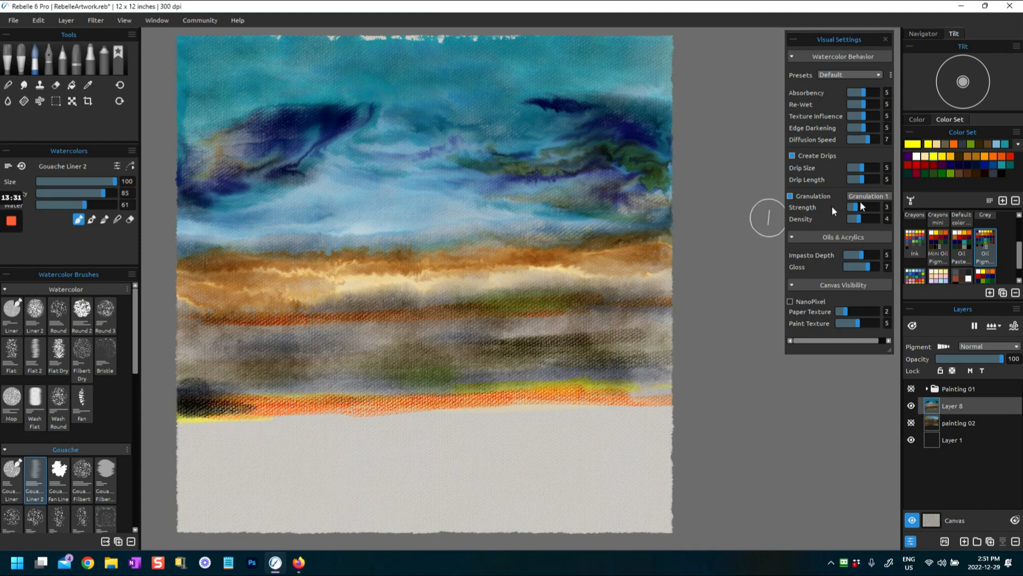
- Paint dark brown strokes through the orange band and beneath its left end
left_click(977, 173)
mouse_move(181, 400)
left_mouse_down()
mouse_move(247, 394)
mouse_move(268, 413)
left_mouse_up()
left_click_drag(166, 417, 288, 416)
mouse_move(382, 398)
left_mouse_down()
mouse_move(331, 401)
mouse_move(464, 388)
mouse_move(621, 393)
mouse_move(631, 402)
left_mouse_up()
mouse_move(210, 430)
left_mouse_down()
mouse_move(341, 419)
mouse_move(223, 416)
left_mouse_up()
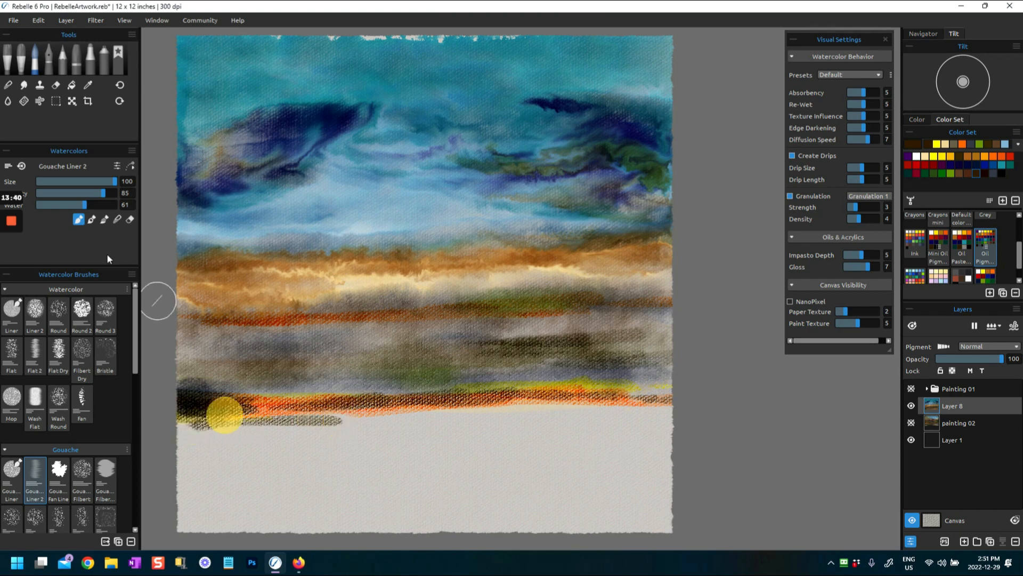
- Wet the blank lower part of the canvas with the Sponge water brush at size 100
left_click(8, 101)
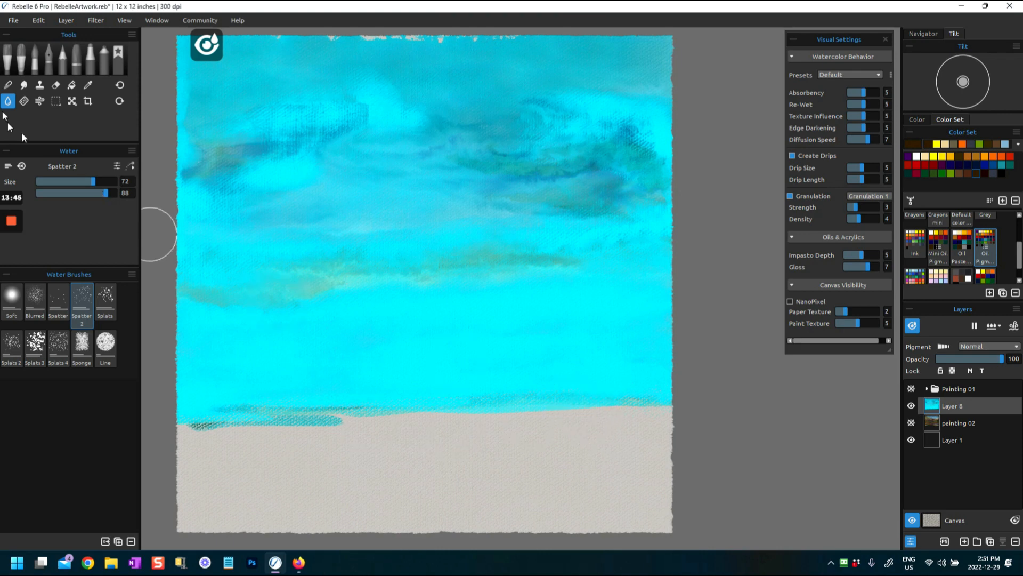
mouse_move(11, 221)
left_click(12, 345)
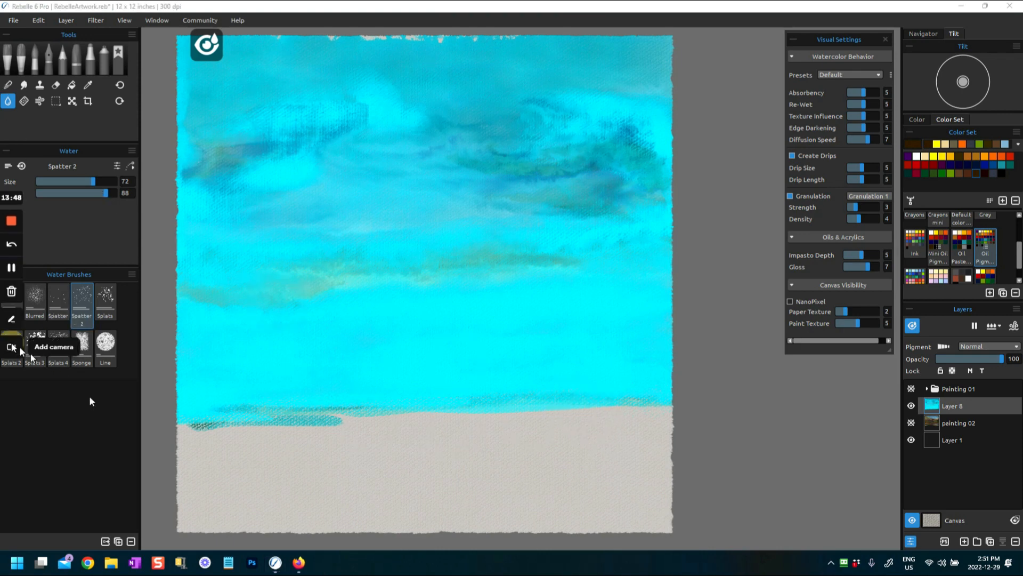
left_click(82, 344)
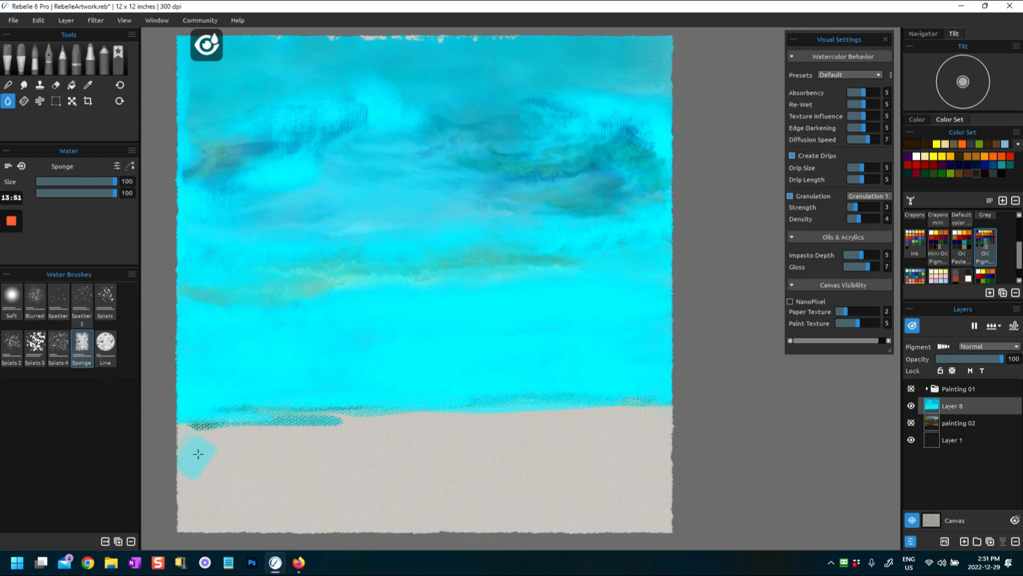
left_click_drag(198, 454, 229, 436)
mouse_move(324, 422)
left_mouse_down()
mouse_move(546, 440)
mouse_move(655, 513)
left_mouse_up()
mouse_move(190, 477)
left_mouse_down()
mouse_move(236, 518)
mouse_move(504, 477)
mouse_move(532, 452)
mouse_move(537, 474)
mouse_move(517, 513)
mouse_move(500, 520)
mouse_move(599, 505)
mouse_move(579, 461)
mouse_move(636, 414)
mouse_move(681, 425)
left_mouse_up()
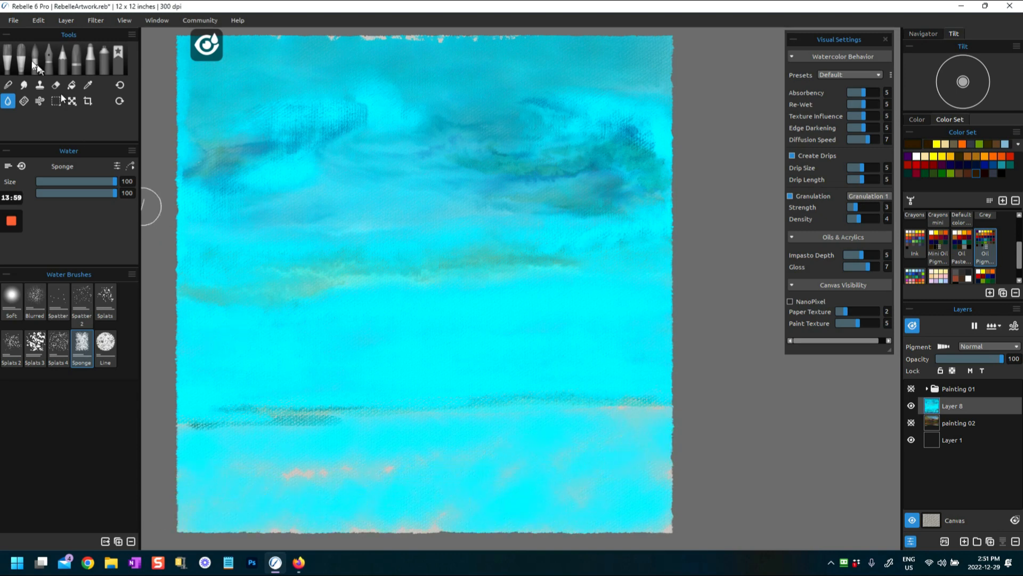
- Paint ochre-brown Gouache Round 2 strokes beneath the dark orange band, switching the brush to its second painting mode partway
left_click(35, 57)
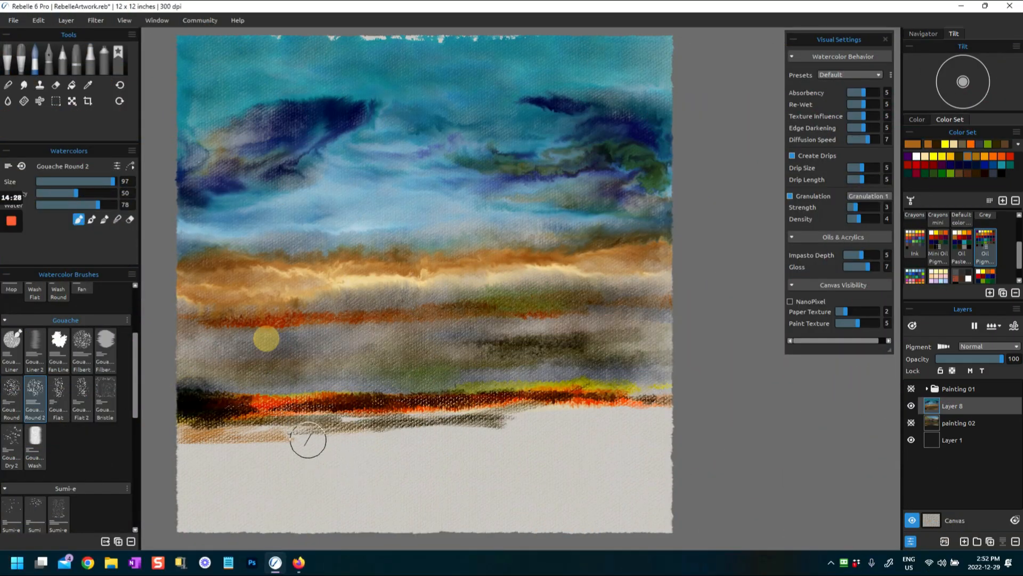
mouse_move(308, 440)
left_mouse_down()
mouse_move(443, 413)
mouse_move(518, 426)
mouse_move(483, 424)
mouse_move(597, 418)
left_mouse_up()
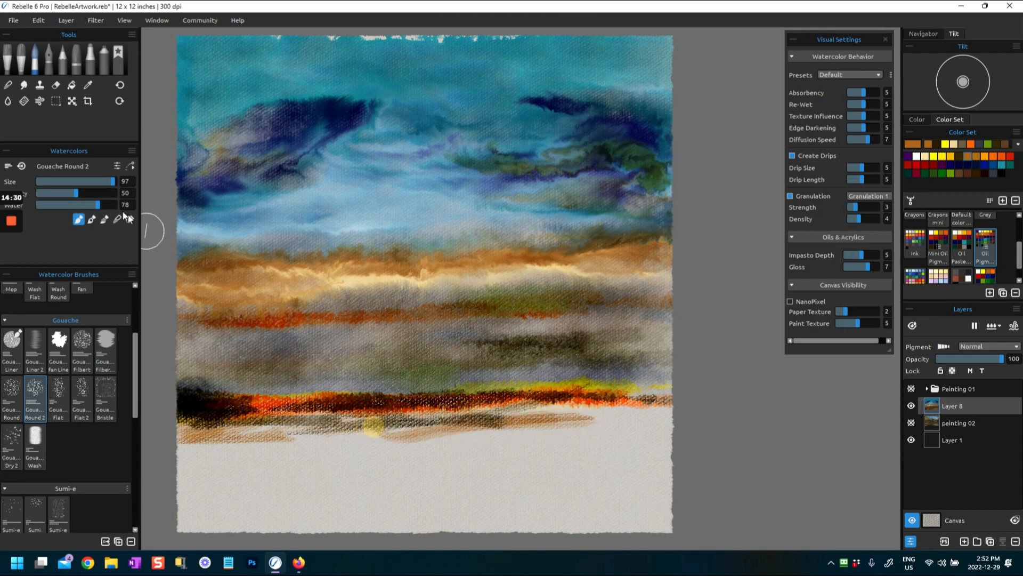
left_click(90, 218)
mouse_move(198, 423)
left_mouse_down()
mouse_move(244, 435)
mouse_move(281, 418)
mouse_move(219, 442)
mouse_move(617, 412)
mouse_move(594, 418)
mouse_move(609, 401)
left_mouse_up()
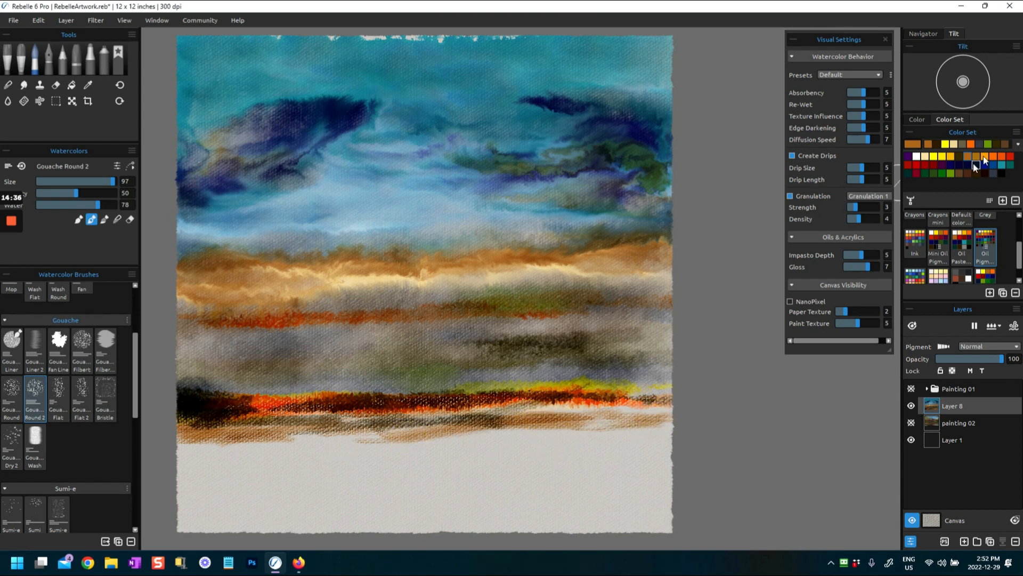
- Brush orange accents into the pale horizon band and the dark clouds on both sides of the sky
mouse_move(344, 287)
left_mouse_down()
mouse_move(454, 284)
mouse_move(564, 272)
left_mouse_up()
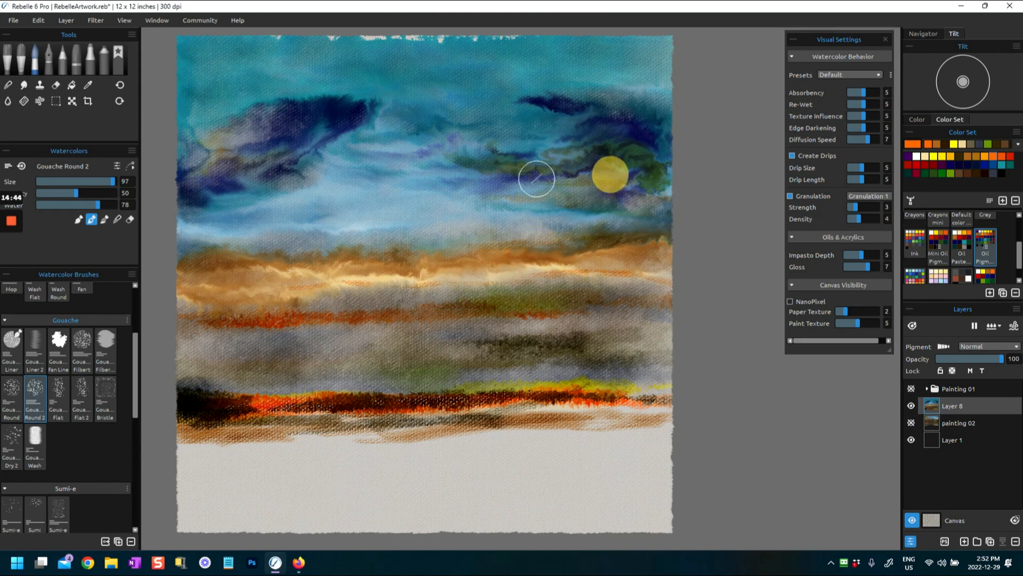
left_click(928, 144)
mouse_move(553, 182)
left_mouse_down()
mouse_move(629, 178)
mouse_move(553, 187)
left_mouse_up()
mouse_move(207, 147)
left_mouse_down()
mouse_move(242, 144)
mouse_move(229, 132)
mouse_move(262, 140)
left_mouse_up()
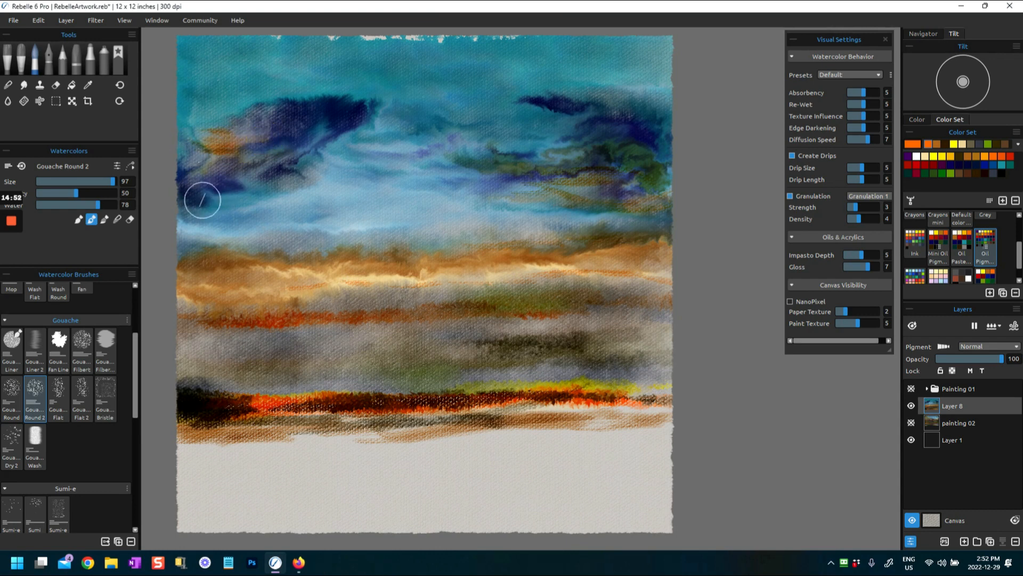
- Touch orange into the reddish line of the ground and add yellow-orange patches in the grey ground and lower edge
mouse_move(605, 308)
left_mouse_down()
mouse_move(633, 306)
mouse_move(611, 311)
left_mouse_up()
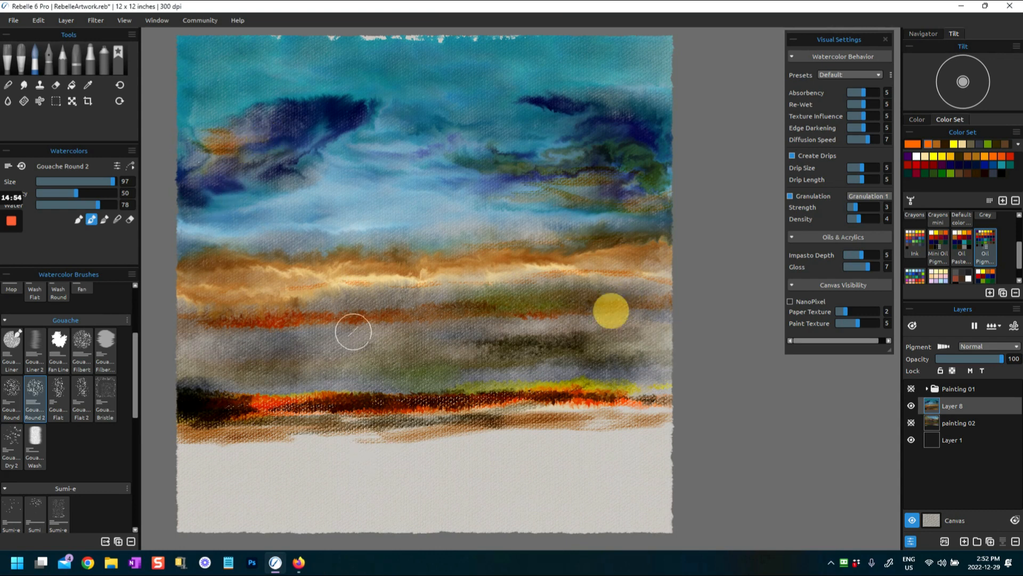
left_click(167, 317)
left_click(984, 157)
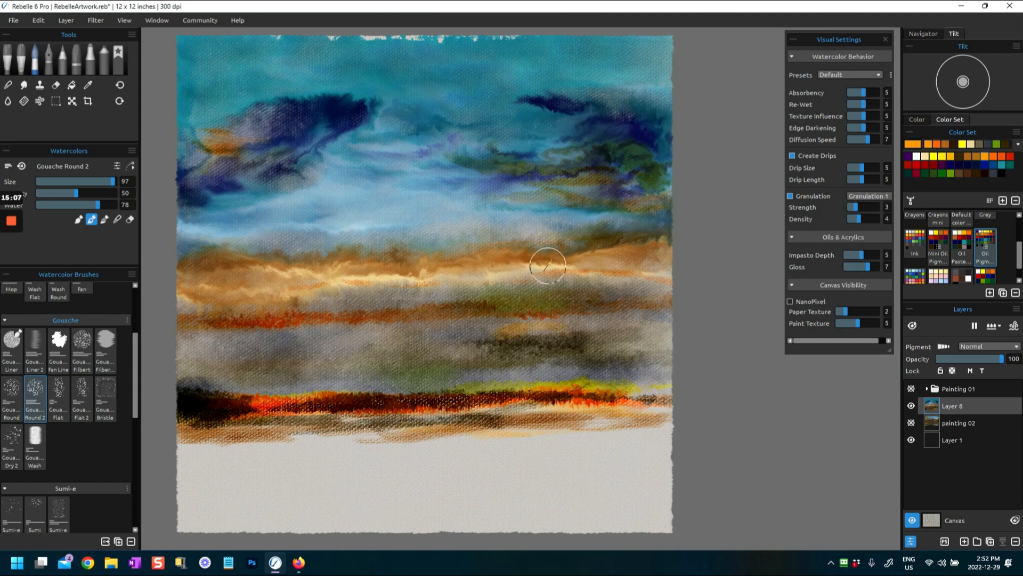
- Paint yellow-orange, dark red and brown patches along the lower edge of the ground, beneath the dark orange band
left_click_drag(550, 281, 548, 292)
mouse_move(590, 433)
left_mouse_down()
mouse_move(623, 435)
mouse_move(632, 418)
mouse_move(673, 424)
left_mouse_up()
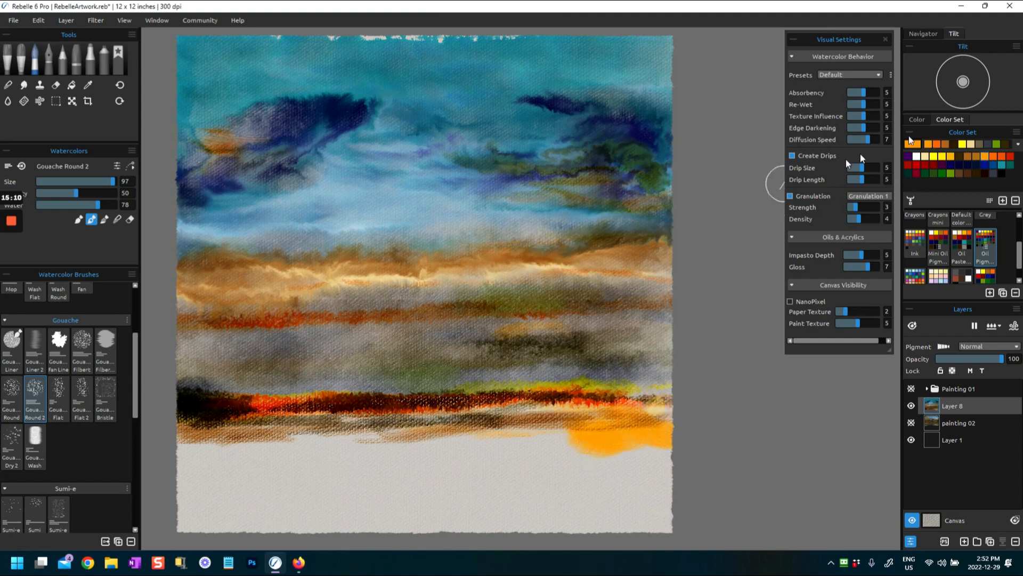
left_click(925, 165)
mouse_move(590, 424)
left_mouse_down()
mouse_move(468, 422)
mouse_move(468, 434)
mouse_move(441, 411)
mouse_move(424, 420)
mouse_move(425, 447)
mouse_move(294, 453)
left_mouse_up()
left_click(948, 177)
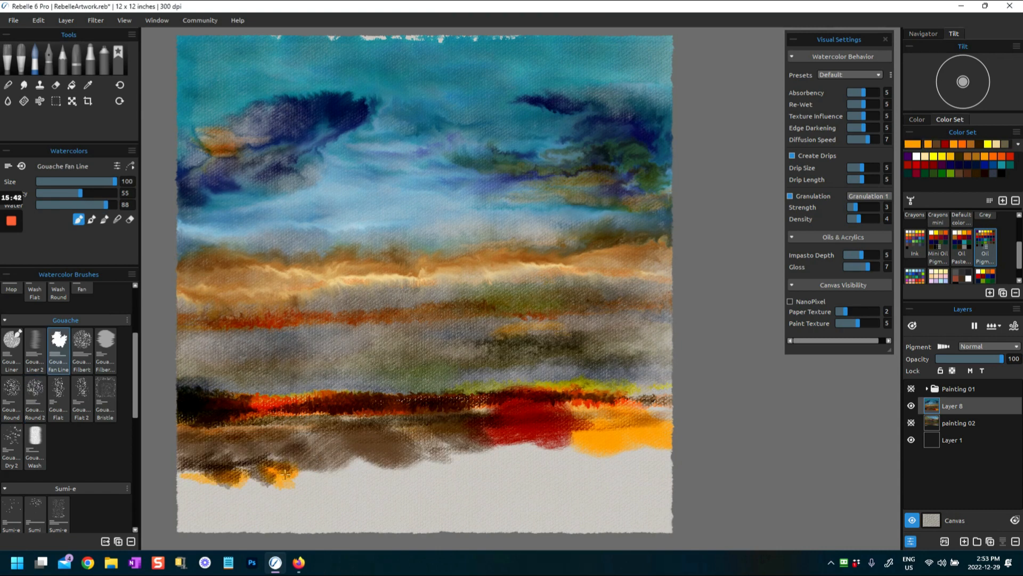
- Extend the ragged lower edge of the ground with orange Gouache Fan Line strokes reaching beneath the dark red patch
mouse_move(295, 470)
left_mouse_down()
mouse_move(402, 452)
mouse_move(361, 457)
mouse_move(455, 463)
mouse_move(485, 440)
left_mouse_up()
left_click(277, 400, "alt")
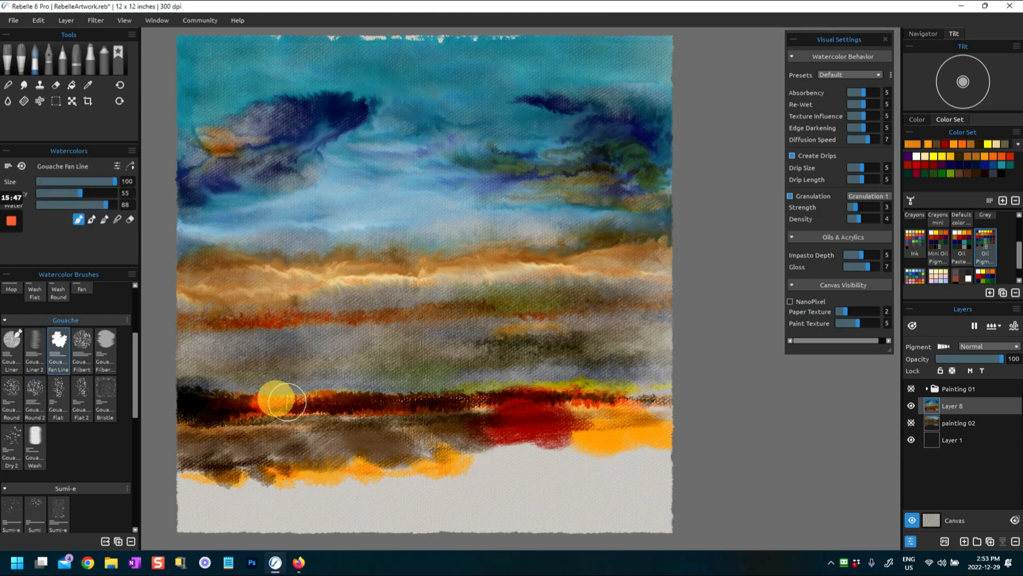
mouse_move(442, 454)
left_mouse_down()
mouse_move(478, 450)
mouse_move(525, 460)
mouse_move(554, 460)
left_mouse_up()
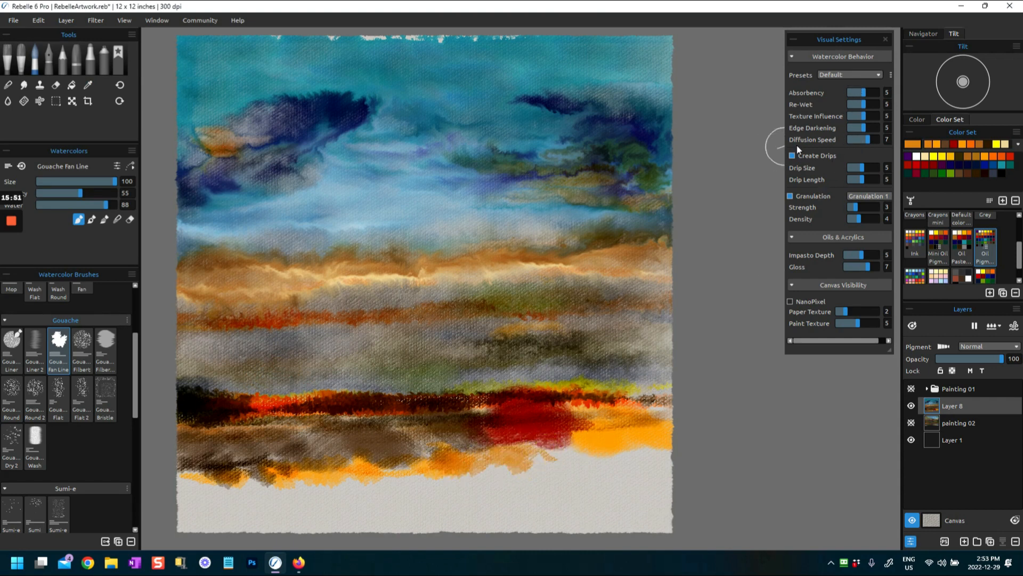
- Set the watercolor diffusion speed to 10 and brush ochre-orange and brown touches along both ends of the ground's lower edge
left_click_drag(867, 142, 878, 141)
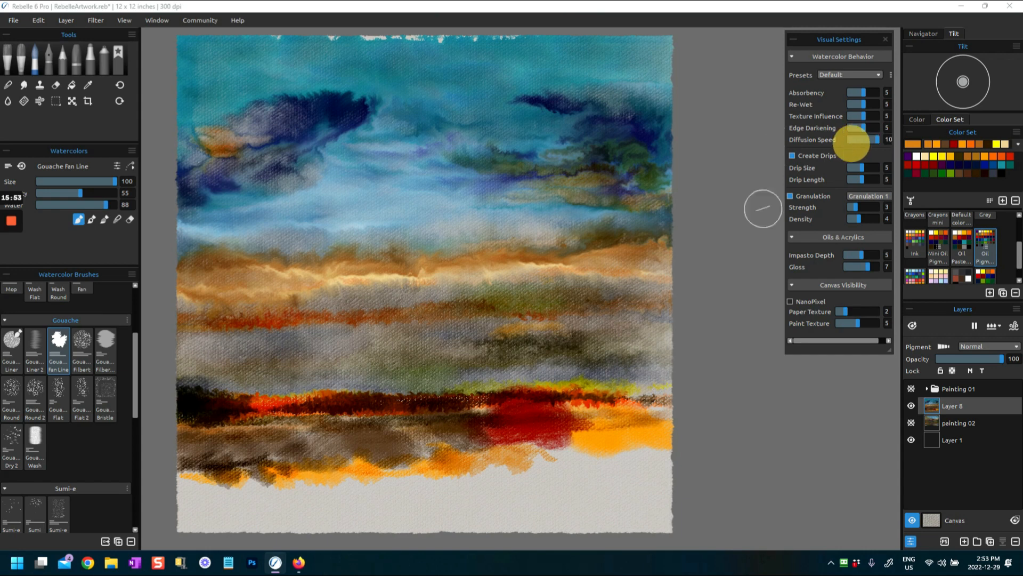
left_click(535, 447)
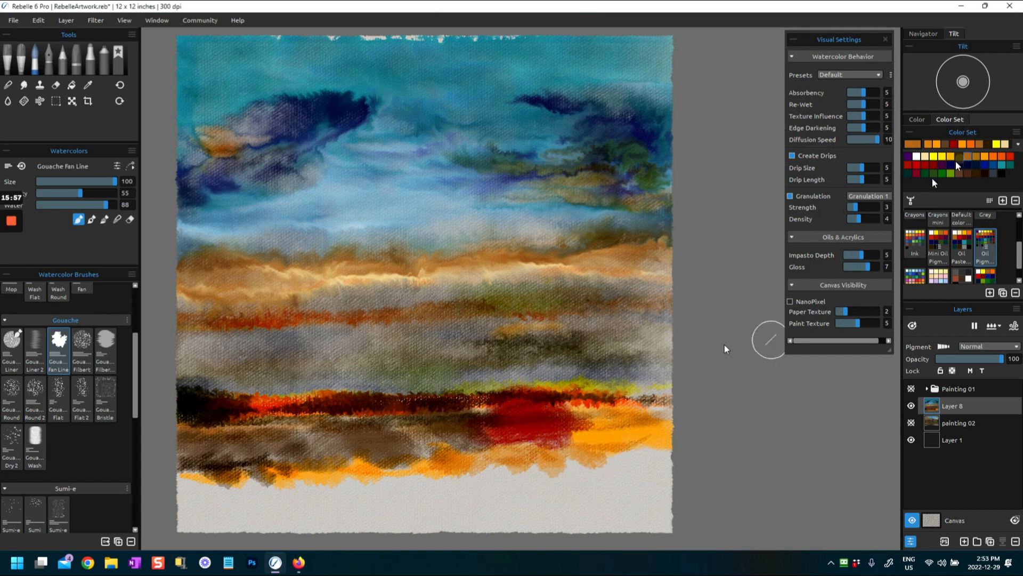
left_click_drag(581, 443, 639, 444)
left_click_drag(265, 481, 183, 475)
left_click(181, 480)
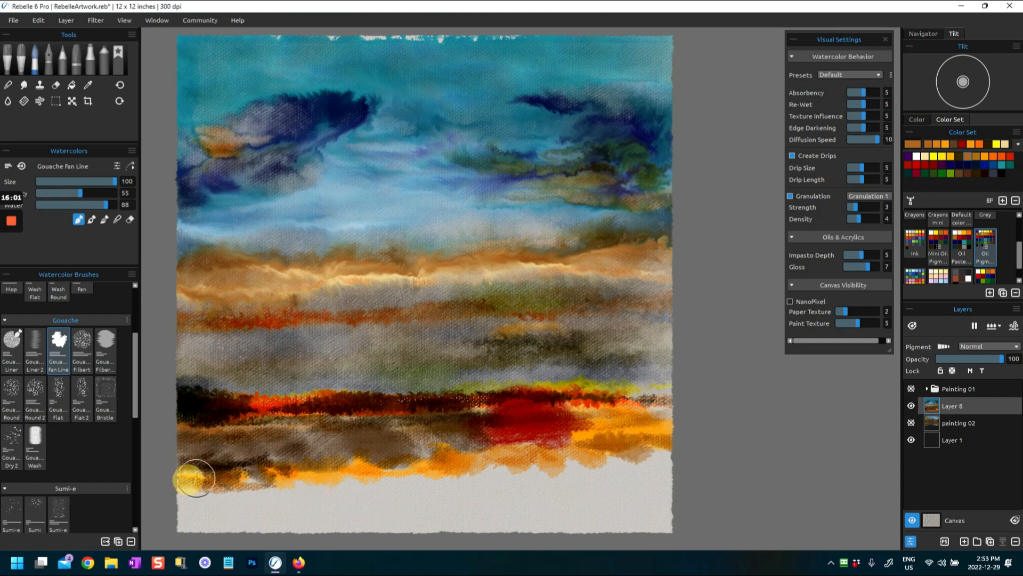
left_click(213, 473)
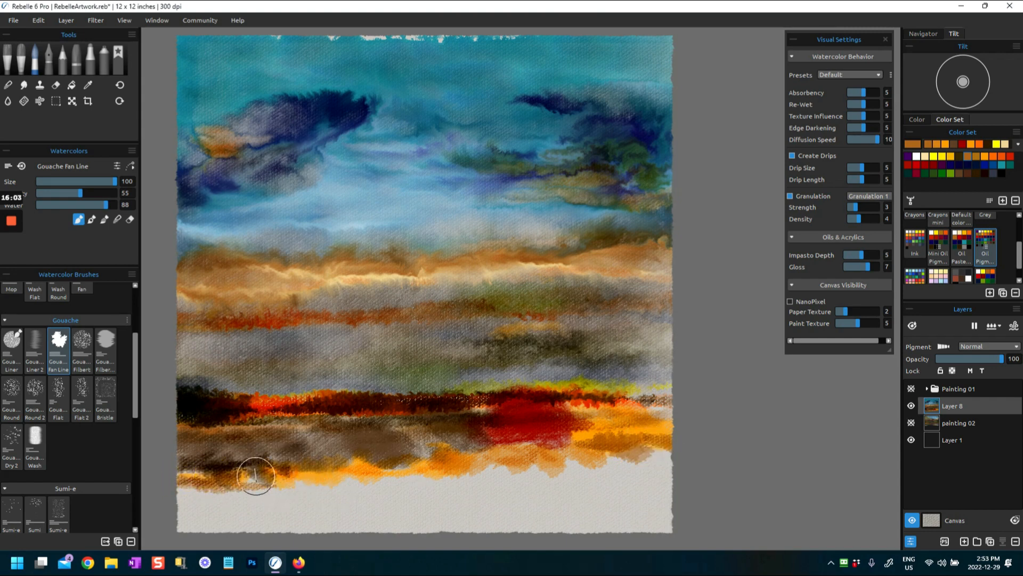
left_click_drag(222, 468, 292, 455)
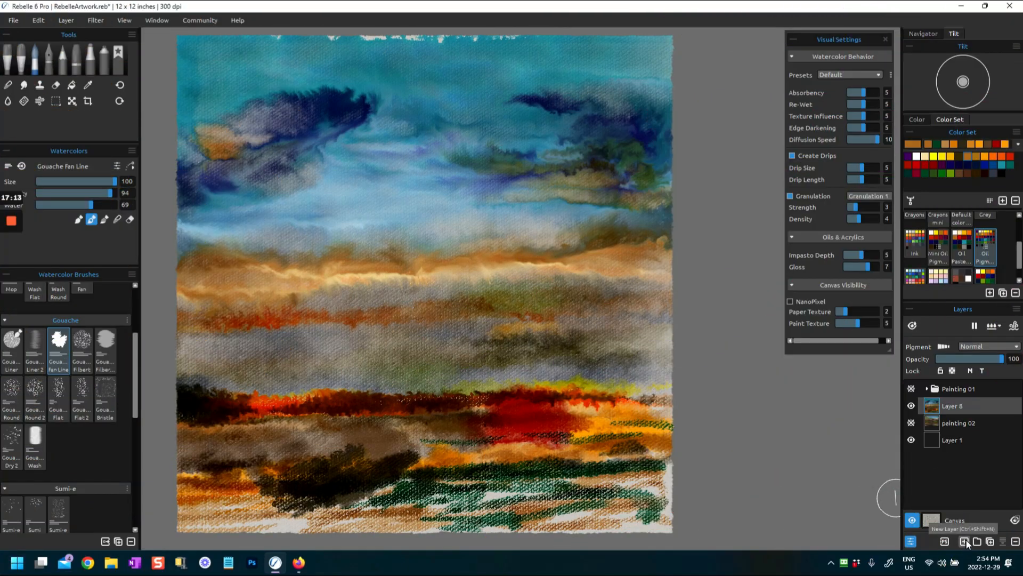
- Add a new layer above Layer 8 and wet the pale band of the sky with the Splats 4 water brush
left_click(964, 541)
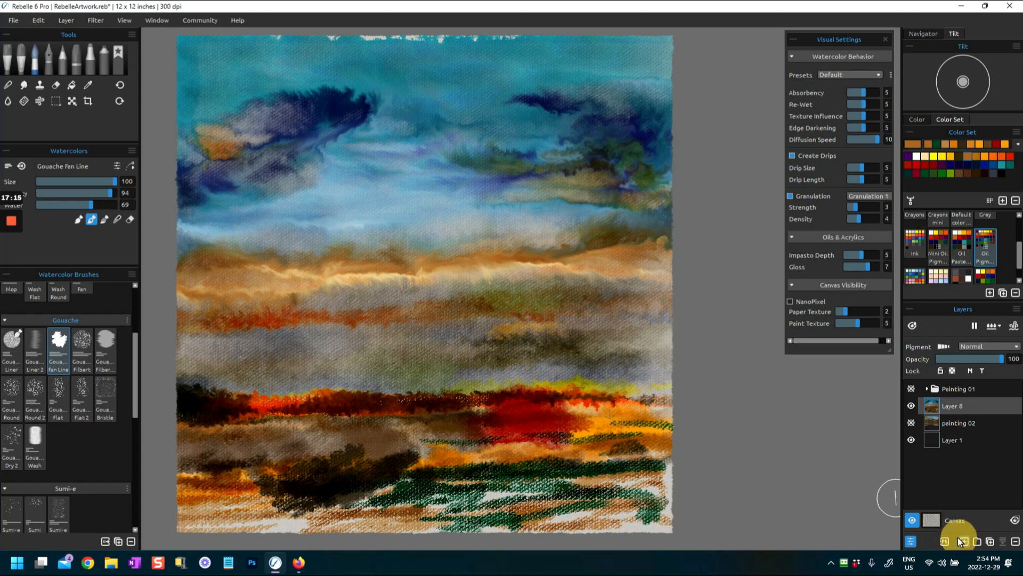
left_click(8, 100)
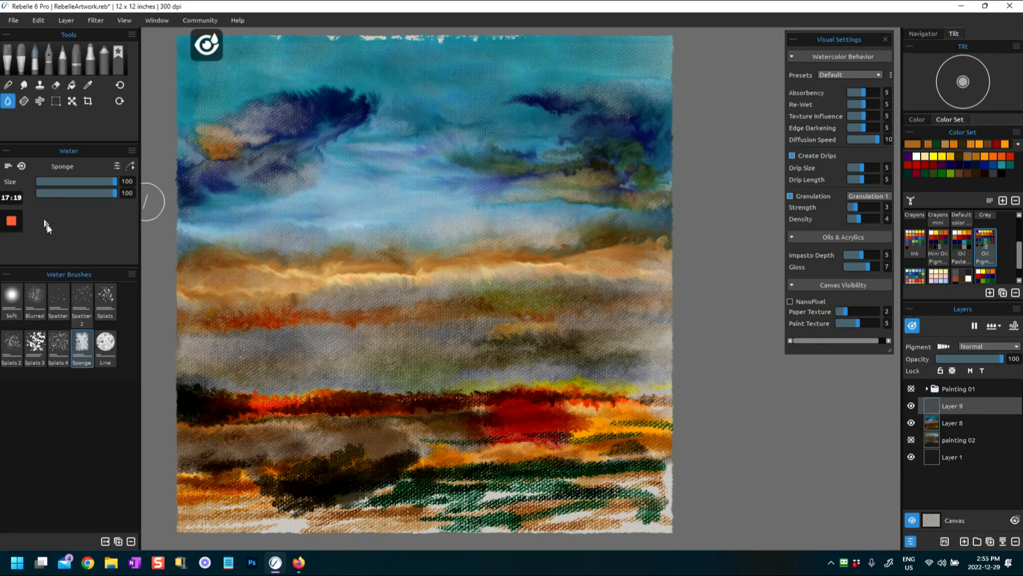
left_click(58, 344)
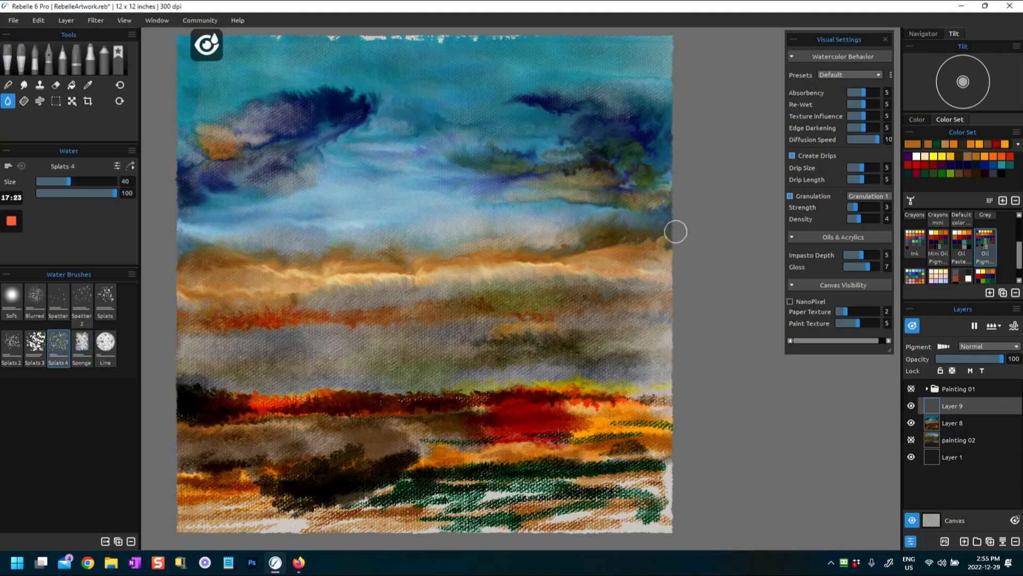
mouse_move(378, 212)
left_mouse_down()
mouse_move(399, 212)
mouse_move(401, 232)
mouse_move(470, 219)
left_mouse_up()
left_click_drag(382, 225, 389, 223)
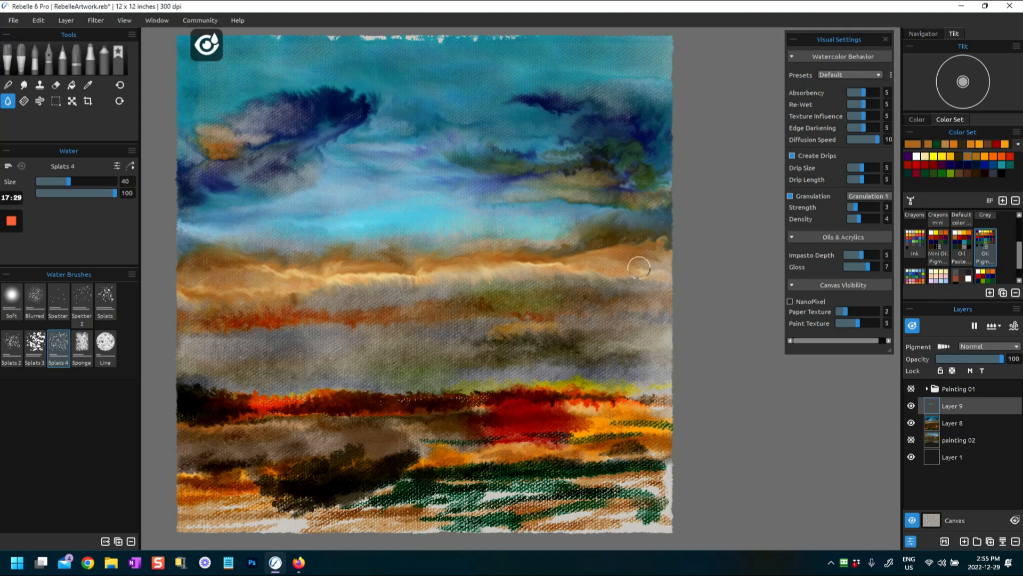
- Hide Layer 8 and spread water across the sky area of the new layer with Splats 4 strokes
left_click(911, 422)
mouse_move(359, 210)
left_mouse_down()
mouse_move(482, 205)
mouse_move(488, 186)
left_mouse_up()
left_click_drag(301, 181, 338, 169)
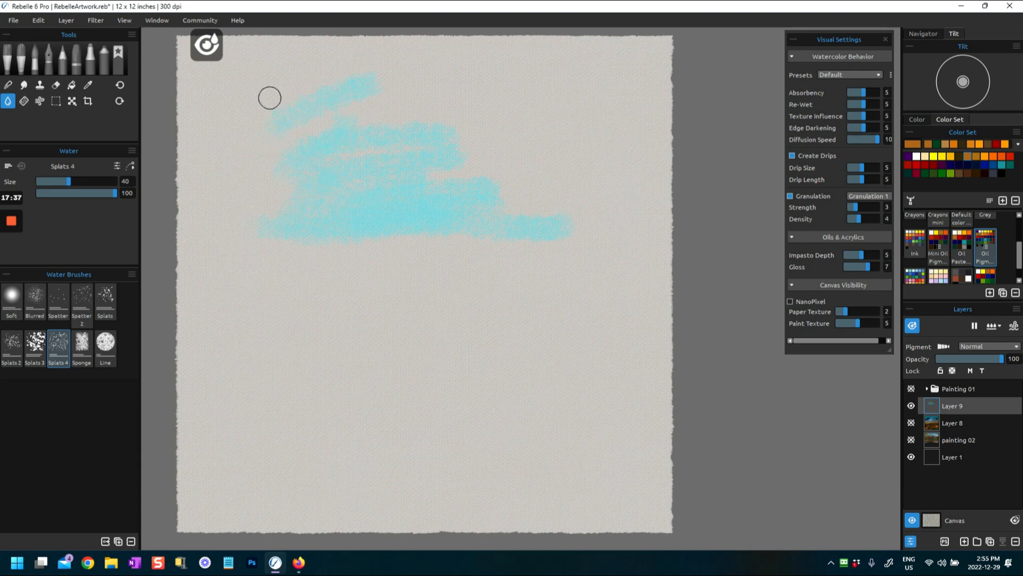
mouse_move(416, 117)
left_mouse_down()
mouse_move(430, 169)
mouse_move(576, 229)
left_mouse_up()
mouse_move(419, 241)
left_mouse_down()
mouse_move(352, 245)
mouse_move(240, 228)
mouse_move(194, 210)
left_mouse_up()
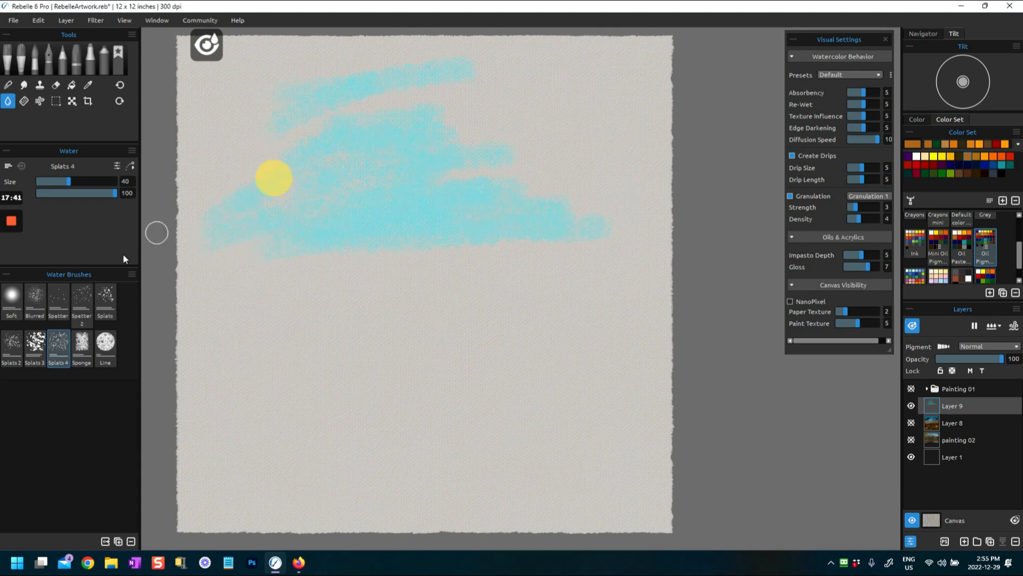
- Wet the outer sky and the bottom of the canvas with the Spatter 2 water brush, and show Layer 8 again
left_click(58, 300)
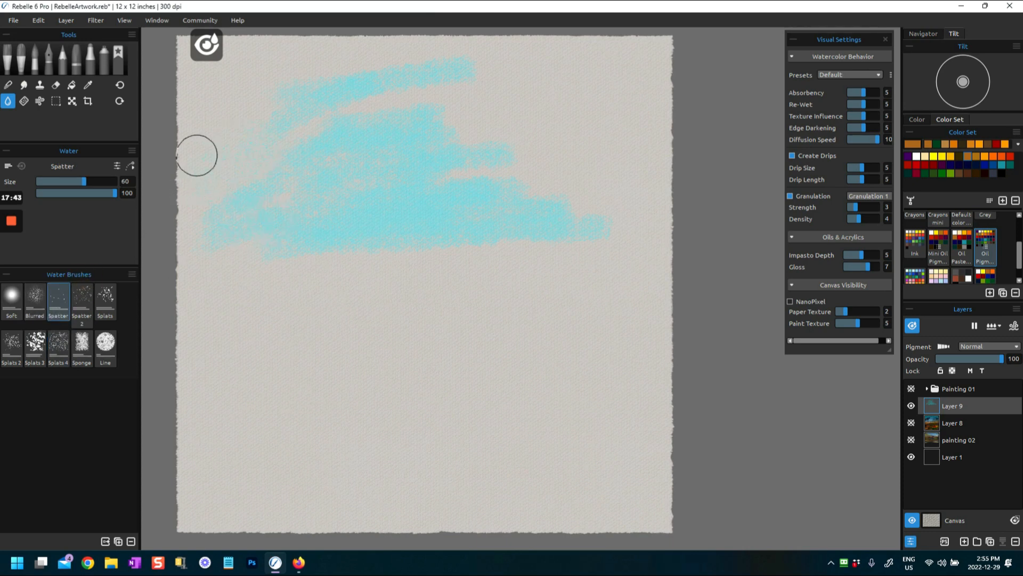
left_click(80, 299)
left_click(315, 126)
mouse_move(479, 96)
left_mouse_down()
mouse_move(493, 95)
mouse_move(559, 183)
mouse_move(668, 240)
left_mouse_up()
left_click_drag(326, 237, 216, 258)
mouse_move(363, 522)
left_mouse_down()
mouse_move(627, 501)
mouse_move(144, 509)
mouse_move(238, 515)
left_mouse_up()
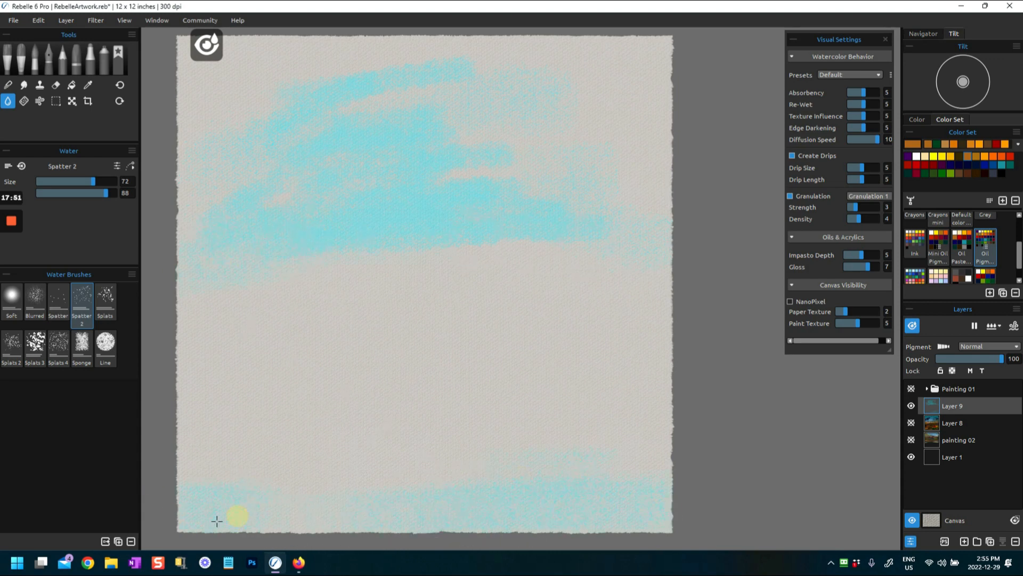
left_click(911, 422)
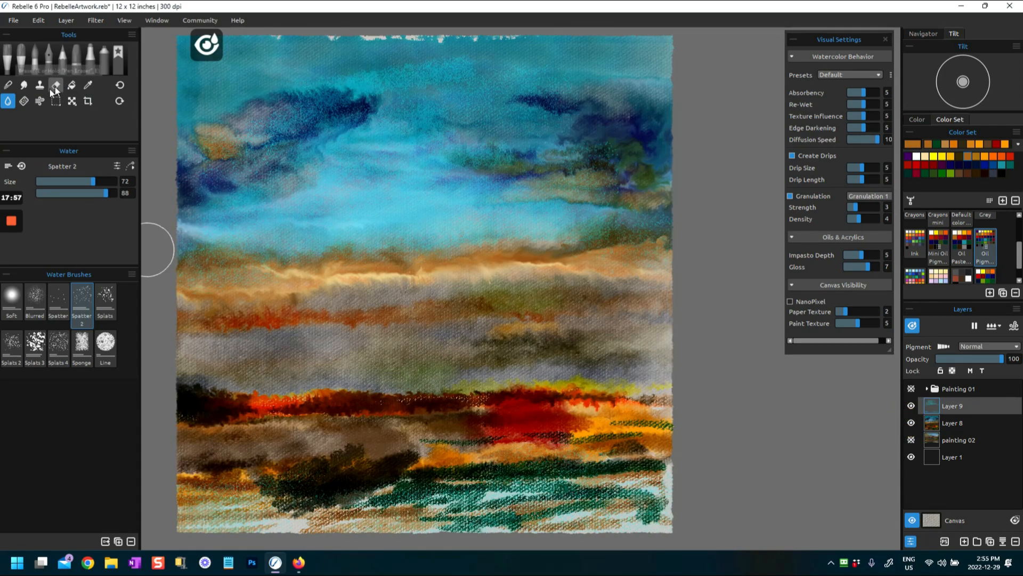
- Paint white watercolor highlights with Liner 2 in the bright centre of the sky, lowering the brush opacity to 31 partway
left_click(34, 63)
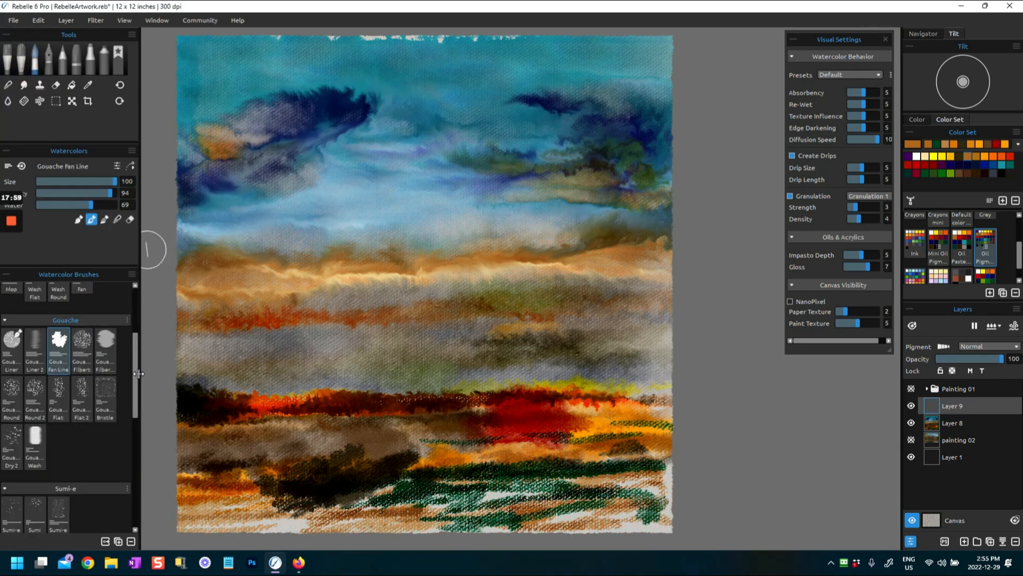
left_click_drag(137, 373, 137, 288)
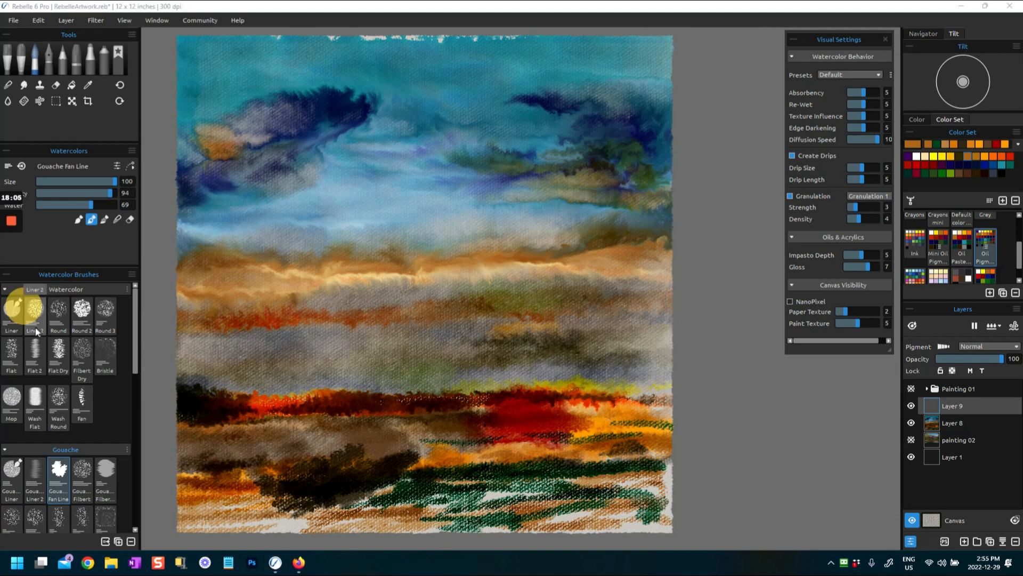
left_click(59, 311)
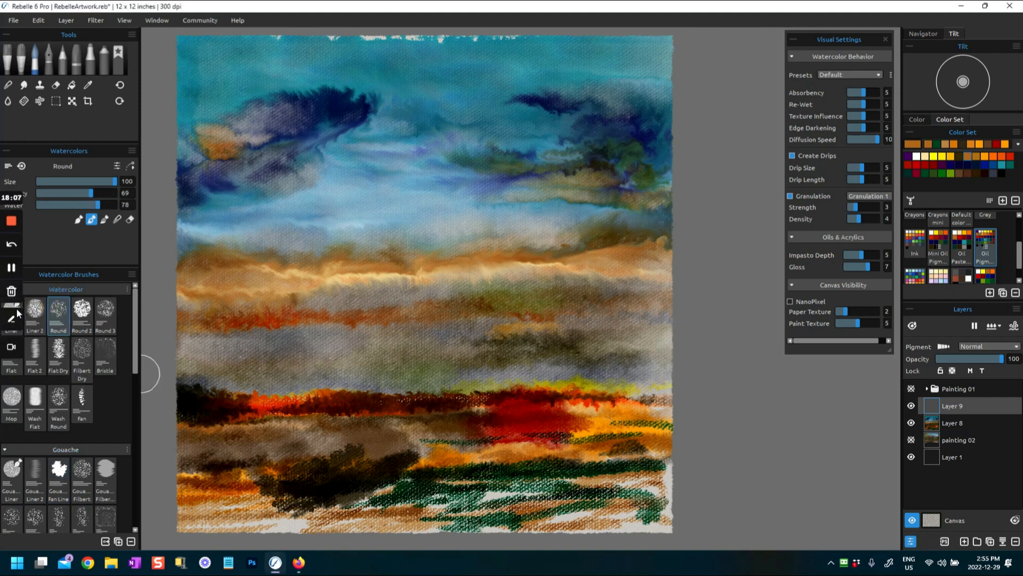
left_click(36, 308)
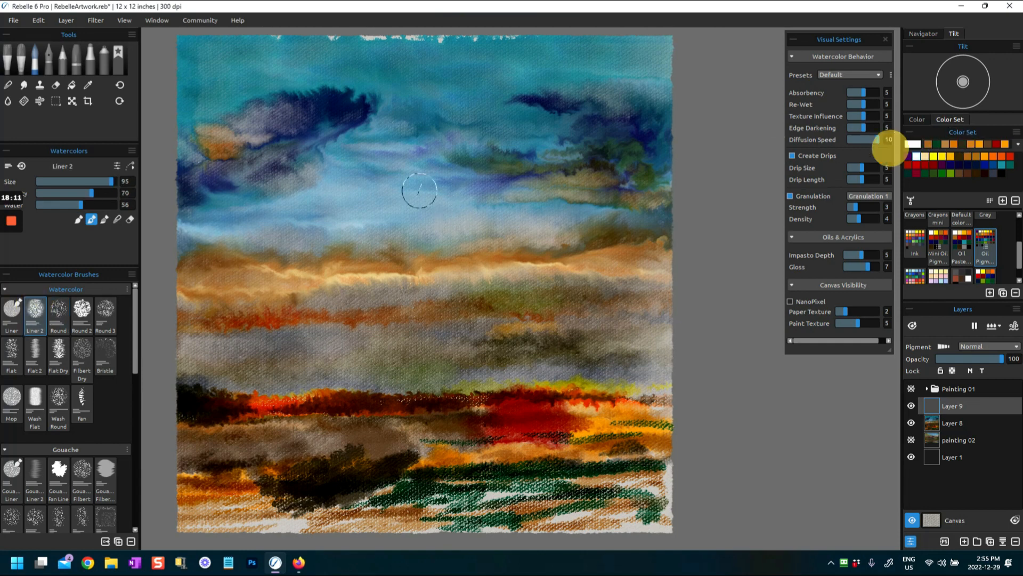
mouse_move(419, 191)
left_mouse_down()
mouse_move(422, 165)
mouse_move(354, 164)
mouse_move(366, 160)
mouse_move(427, 229)
mouse_move(463, 240)
mouse_move(343, 192)
mouse_move(452, 198)
left_mouse_up()
left_click_drag(374, 192, 372, 160)
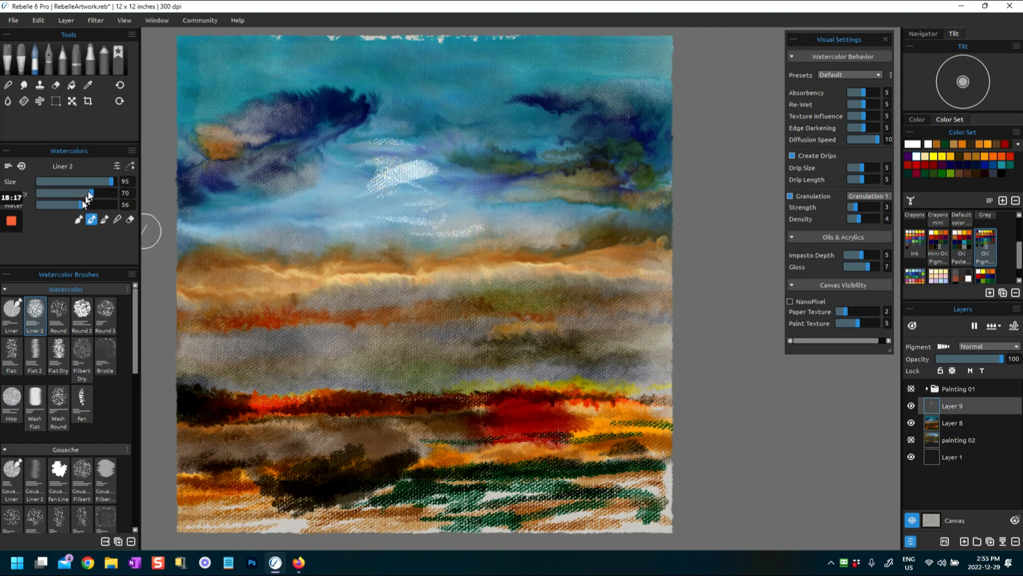
left_click_drag(91, 197, 62, 194)
mouse_move(368, 169)
left_mouse_down()
mouse_move(346, 184)
mouse_move(393, 162)
mouse_move(369, 149)
mouse_move(410, 151)
mouse_move(442, 203)
mouse_move(369, 214)
mouse_move(486, 225)
left_mouse_up()
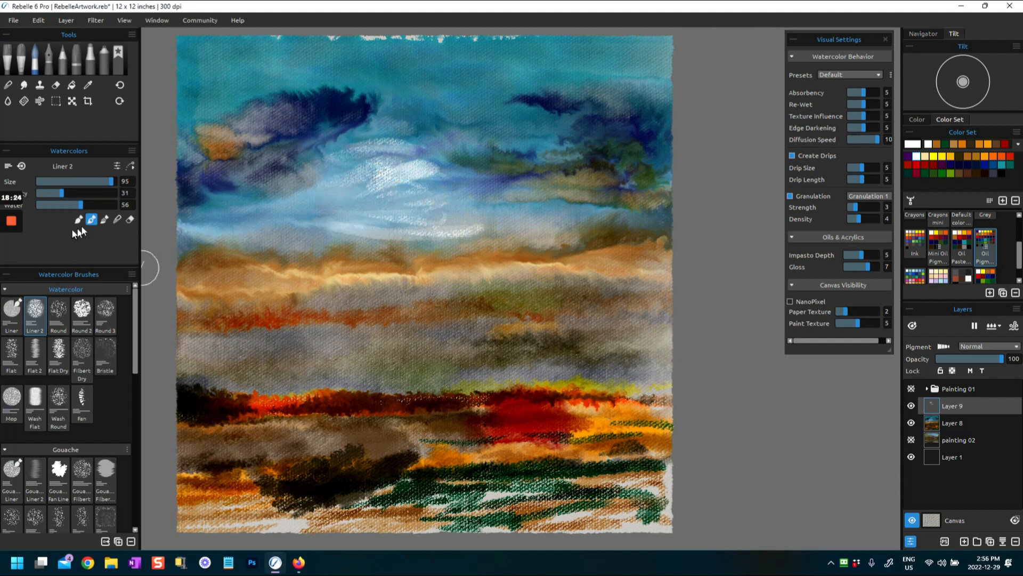
- Blend the white highlights into the surrounding blue sky with Liner 2 in its blending mode
left_click(119, 219)
mouse_move(419, 167)
left_mouse_down()
mouse_move(389, 181)
mouse_move(386, 169)
mouse_move(429, 162)
mouse_move(422, 148)
mouse_move(456, 143)
mouse_move(381, 168)
mouse_move(413, 164)
left_mouse_up()
mouse_move(448, 229)
left_mouse_down()
mouse_move(486, 226)
mouse_move(371, 218)
mouse_move(468, 208)
mouse_move(413, 164)
mouse_move(405, 169)
mouse_move(390, 133)
mouse_move(350, 179)
left_mouse_up()
left_click_drag(407, 143, 341, 182)
left_click_drag(399, 168, 331, 203)
left_click_drag(436, 186, 309, 237)
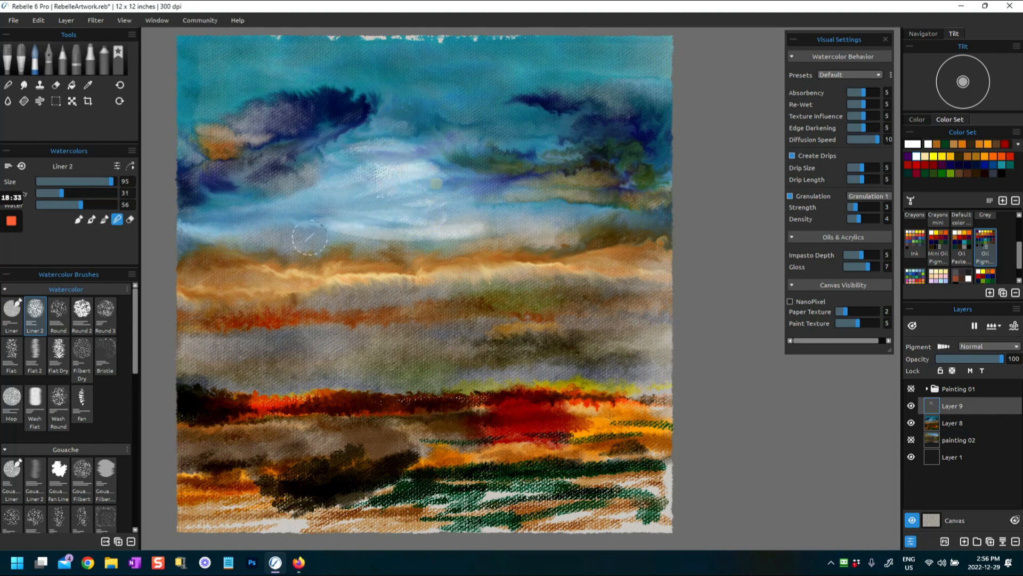
mouse_move(358, 220)
left_mouse_down()
mouse_move(338, 230)
mouse_move(407, 235)
mouse_move(407, 176)
mouse_move(383, 147)
mouse_move(423, 130)
mouse_move(448, 178)
mouse_move(416, 160)
left_mouse_up()
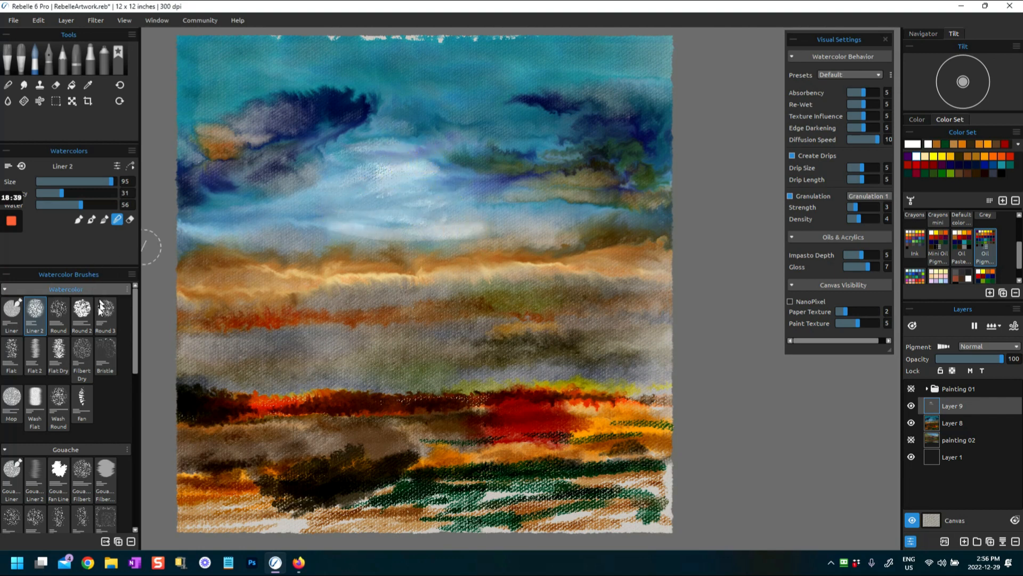
- Paint Naples Yellow patches at both ends of the horizon band with the Round 2 brush at size 79
left_click(82, 309)
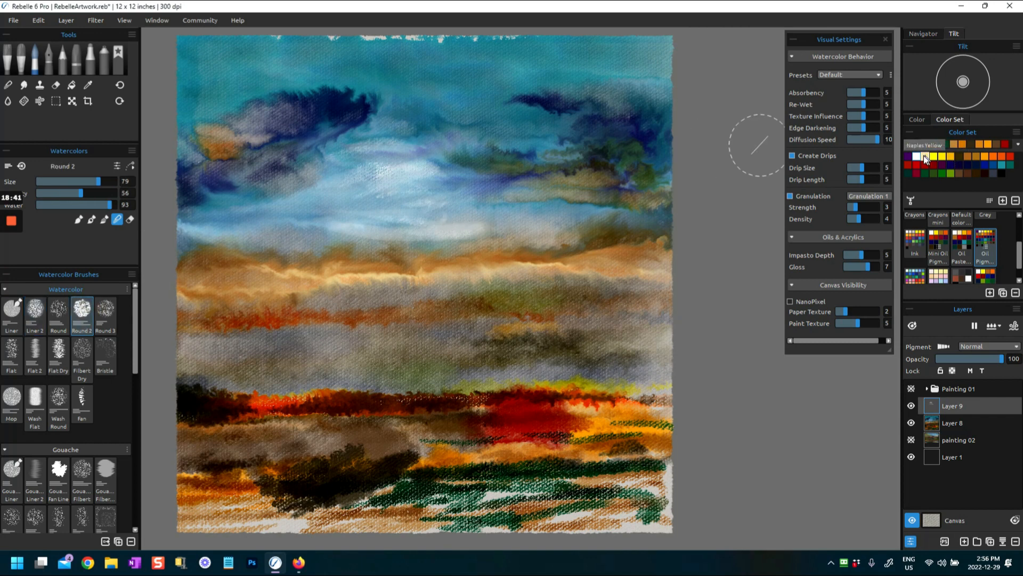
left_click(923, 155)
left_click(612, 265)
left_click_drag(626, 267, 641, 278)
mouse_move(181, 286)
left_mouse_down()
mouse_move(217, 261)
mouse_move(224, 268)
mouse_move(164, 269)
left_mouse_up()
- Sample brown from the horizon, set Round 2 to size 51 and water 44, and soften the upper edge of the pale yellow patch
left_click(218, 261, "alt")
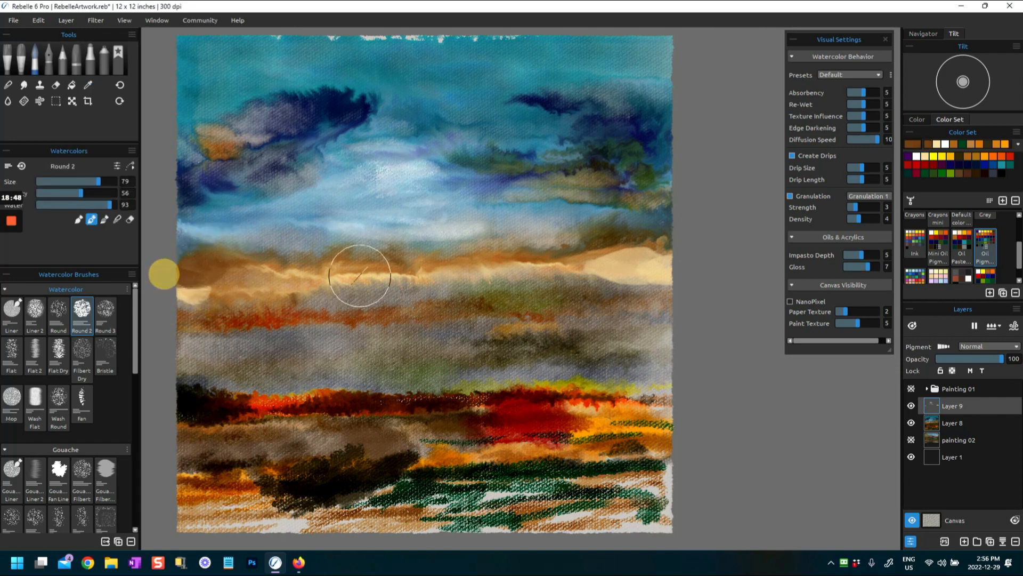
left_click_drag(101, 181, 75, 182)
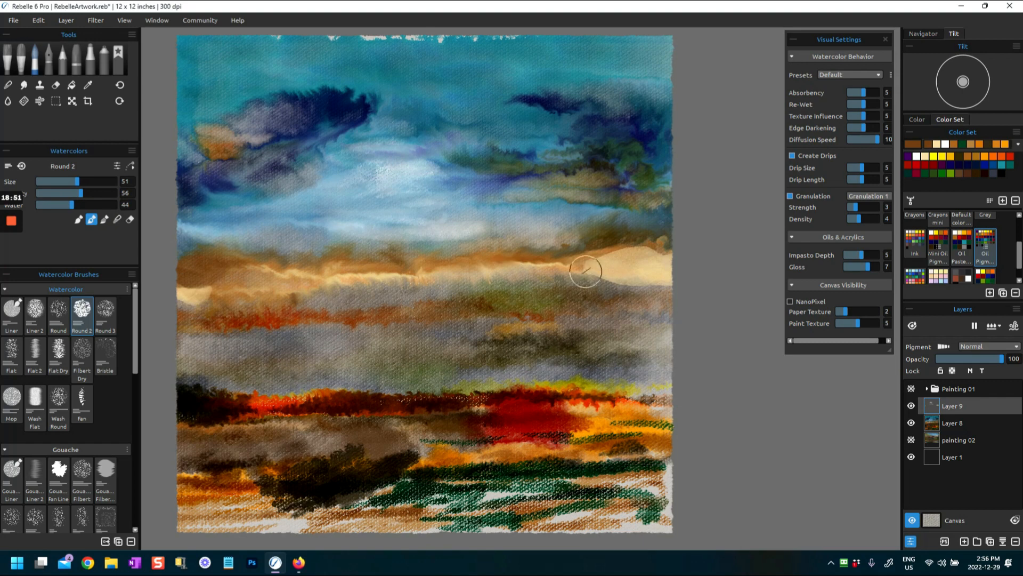
left_click_drag(588, 256, 670, 254)
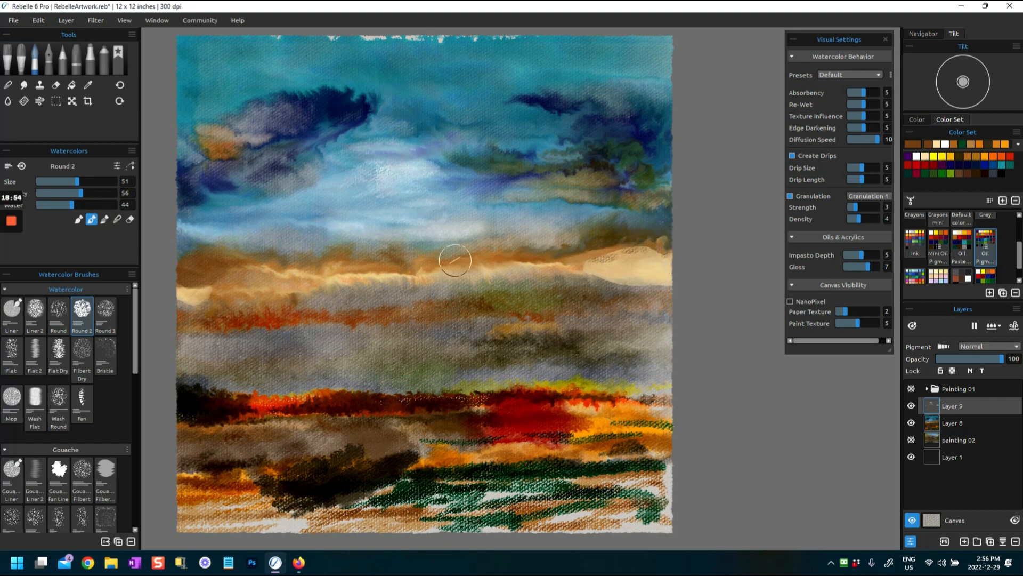
left_click(438, 246, "alt")
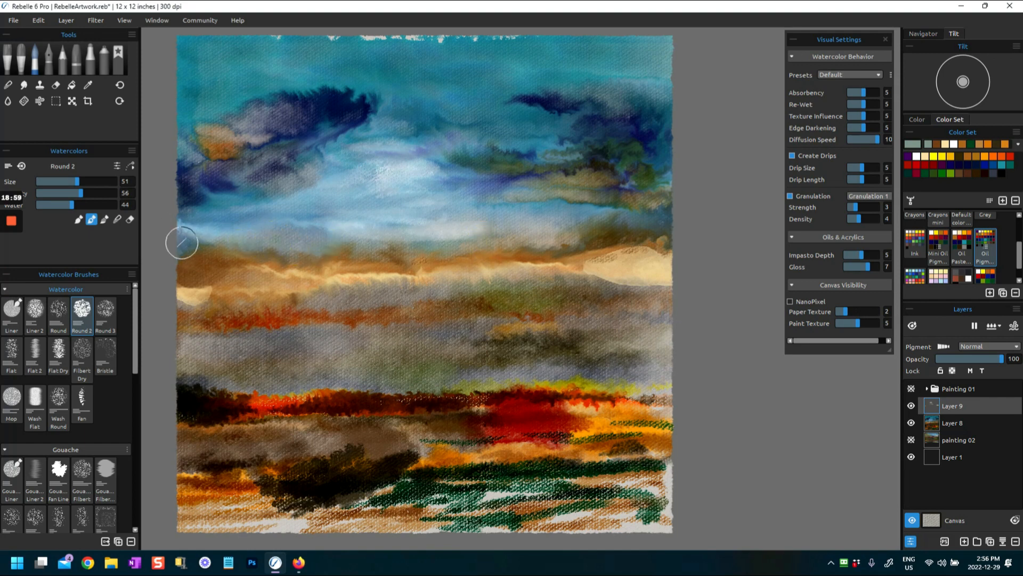
- Sample light blue from the bright sky and dab highlights into the dark clouds on both sides, finishing with grey-green touches
left_click(402, 174, "alt")
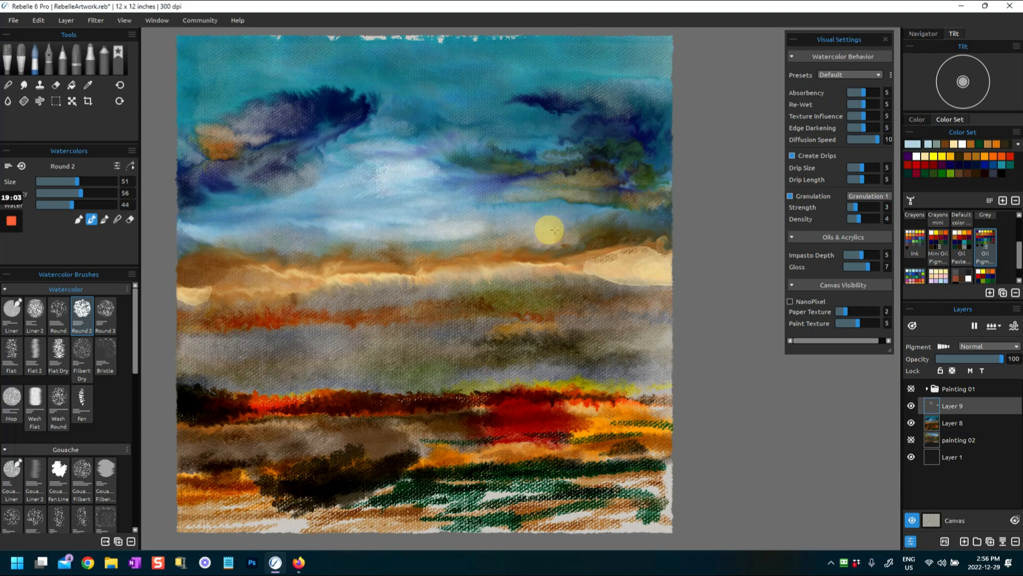
mouse_move(234, 125)
left_mouse_down()
mouse_move(257, 127)
mouse_move(258, 142)
mouse_move(228, 138)
mouse_move(245, 110)
mouse_move(276, 115)
mouse_move(250, 128)
left_mouse_up()
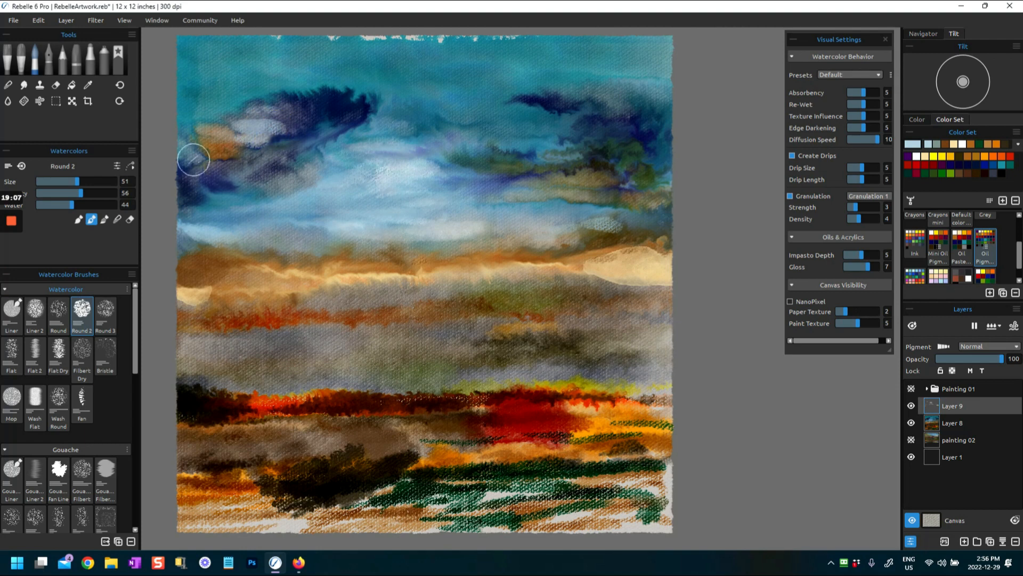
mouse_move(551, 133)
left_mouse_down()
mouse_move(569, 114)
mouse_move(528, 128)
left_mouse_up()
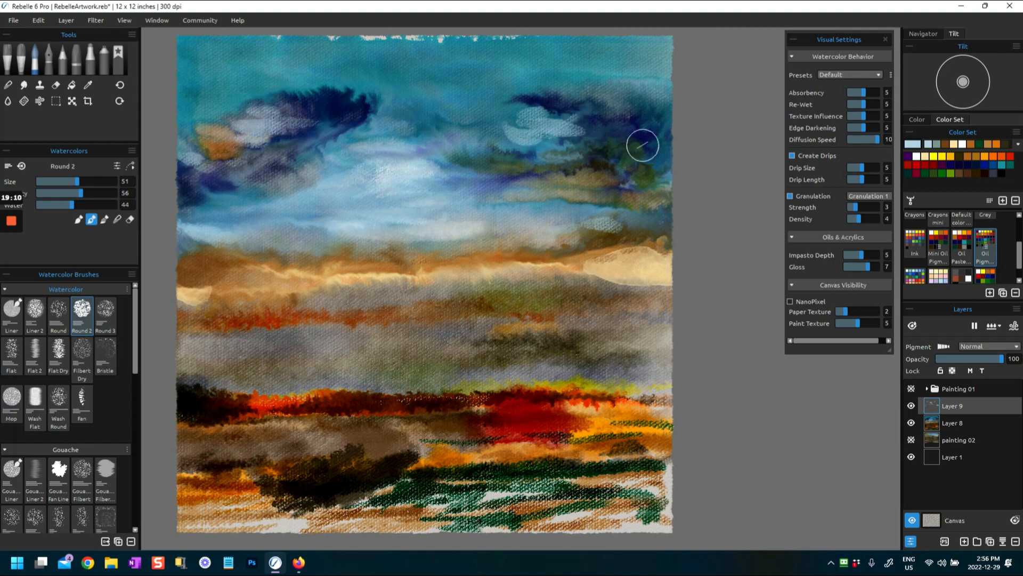
left_click(938, 144)
mouse_move(511, 132)
left_mouse_down()
mouse_move(545, 113)
mouse_move(561, 130)
mouse_move(493, 142)
left_mouse_up()
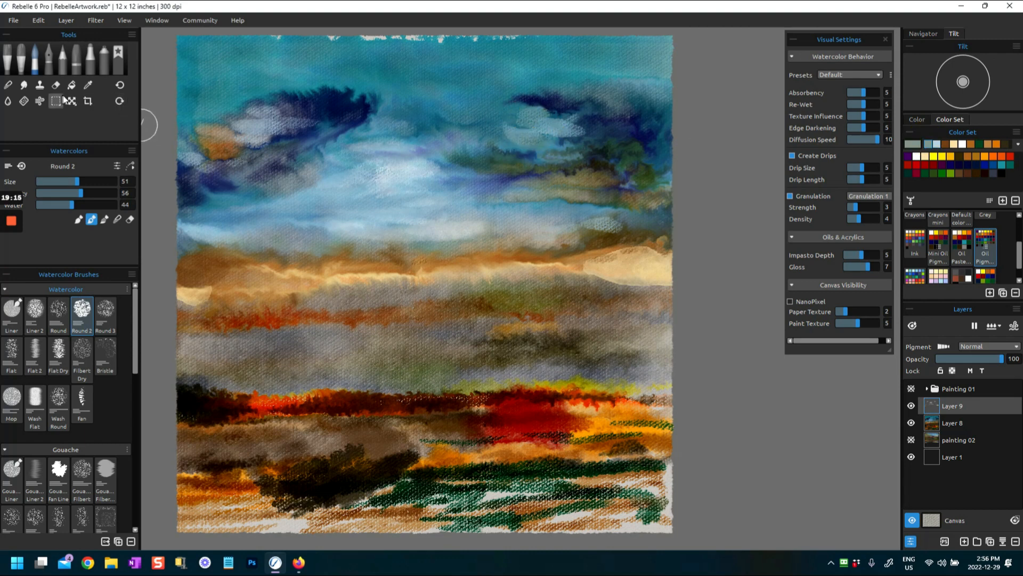
- Wet the clouds on both sides of the sky with the Water tool's Spatter 2 and Splats brushes
left_click(536, 150)
left_click_drag(554, 143, 551, 128)
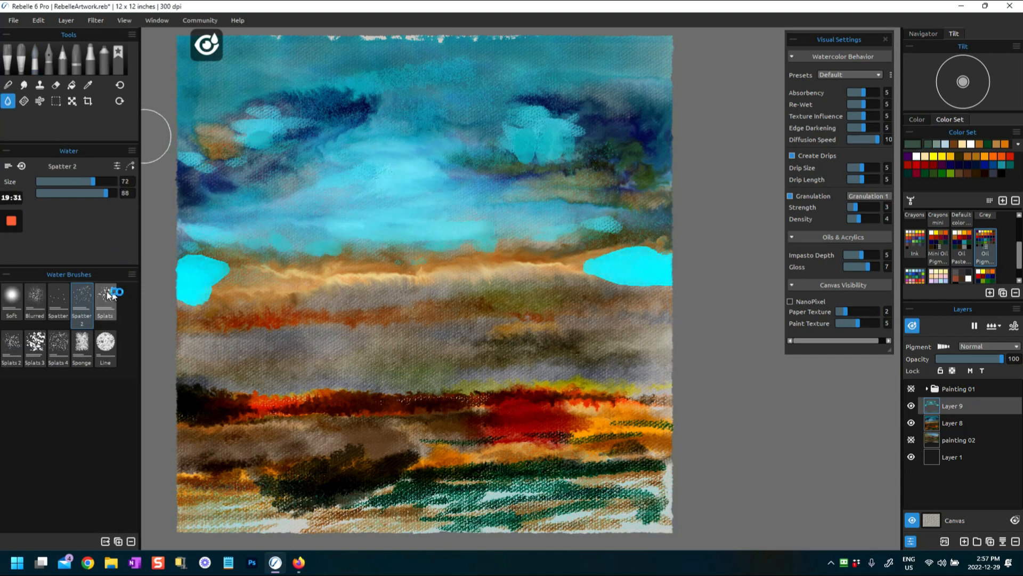
left_click(108, 293)
mouse_move(261, 130)
left_mouse_down()
mouse_move(240, 126)
mouse_move(208, 151)
mouse_move(261, 145)
left_mouse_up()
mouse_move(554, 126)
left_mouse_down()
mouse_move(599, 130)
mouse_move(571, 152)
mouse_move(555, 141)
mouse_move(581, 153)
left_mouse_up()
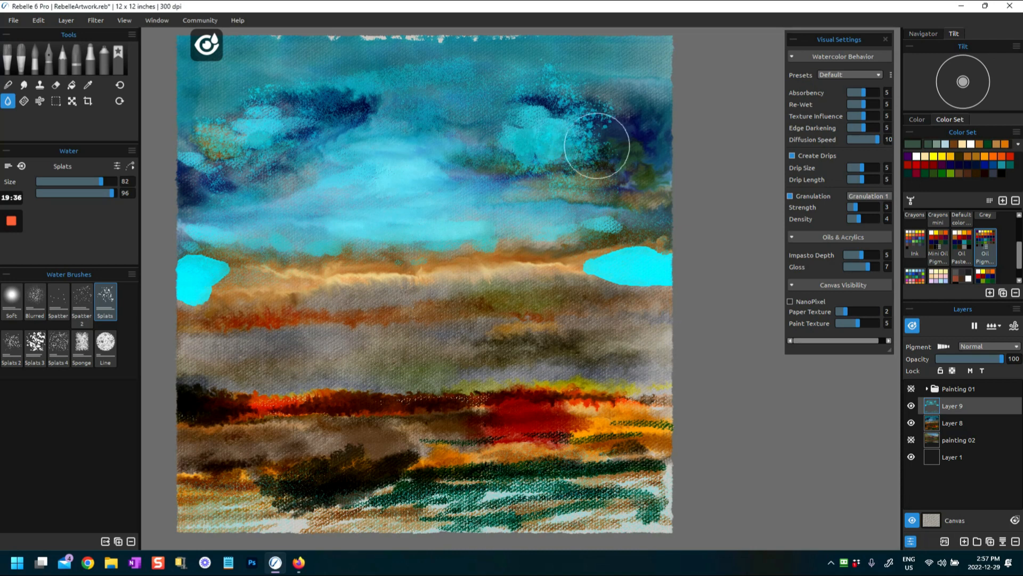
left_click_drag(578, 100, 506, 168)
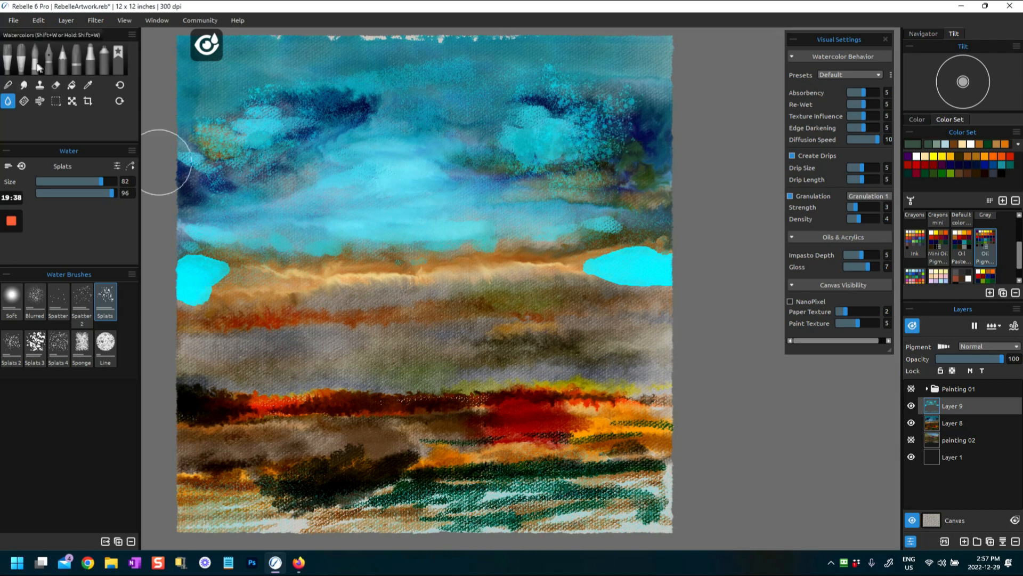
- Sample the orange-brown of the left cloud and dab more of it above that patch with the Round 2 watercolor brush
left_click(38, 65)
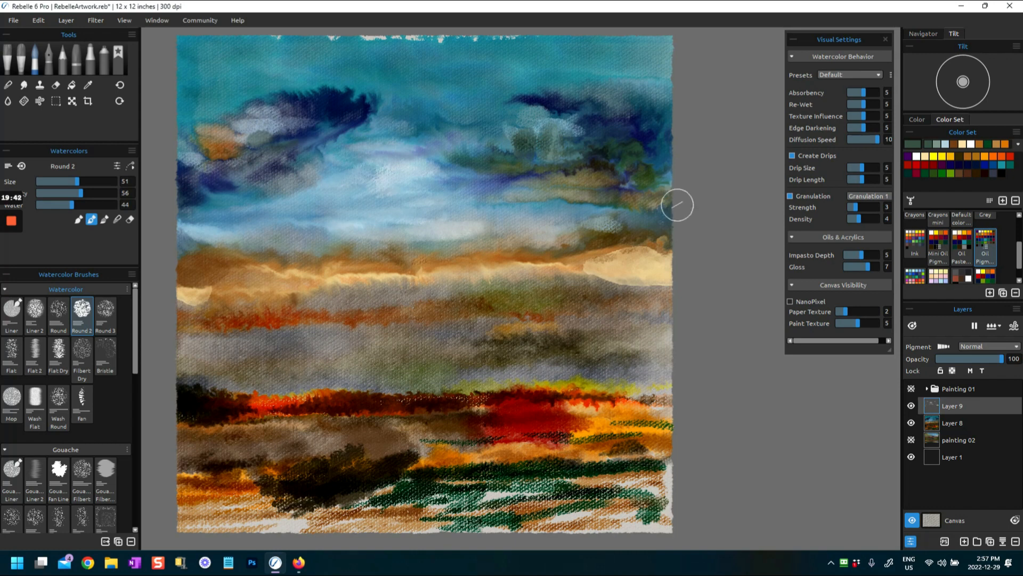
left_click(216, 144, "alt")
left_click(217, 144, "alt")
mouse_move(220, 131)
left_mouse_down()
mouse_move(263, 123)
mouse_move(217, 114)
left_mouse_up()
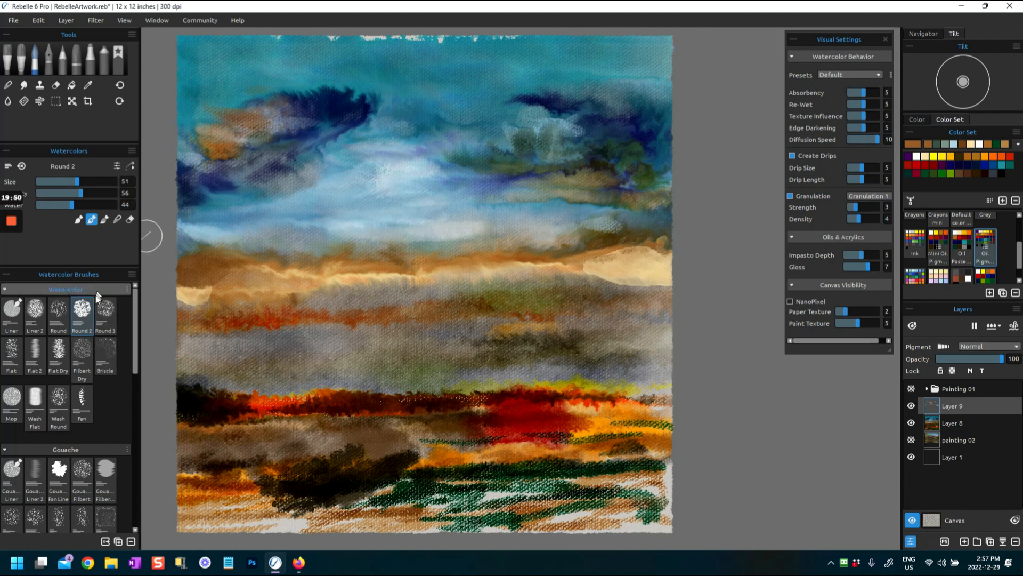
- Stroke orange-brown highlights into the clouds on both sides with the Bristle watercolor brush at size 91
left_click(107, 345)
mouse_move(243, 124)
left_mouse_down()
mouse_move(292, 120)
mouse_move(293, 111)
mouse_move(251, 106)
left_mouse_up()
left_click_drag(211, 140, 250, 142)
mouse_move(522, 135)
left_mouse_down()
mouse_move(557, 134)
mouse_move(573, 112)
mouse_move(613, 139)
mouse_move(550, 133)
mouse_move(538, 151)
mouse_move(575, 125)
left_mouse_up()
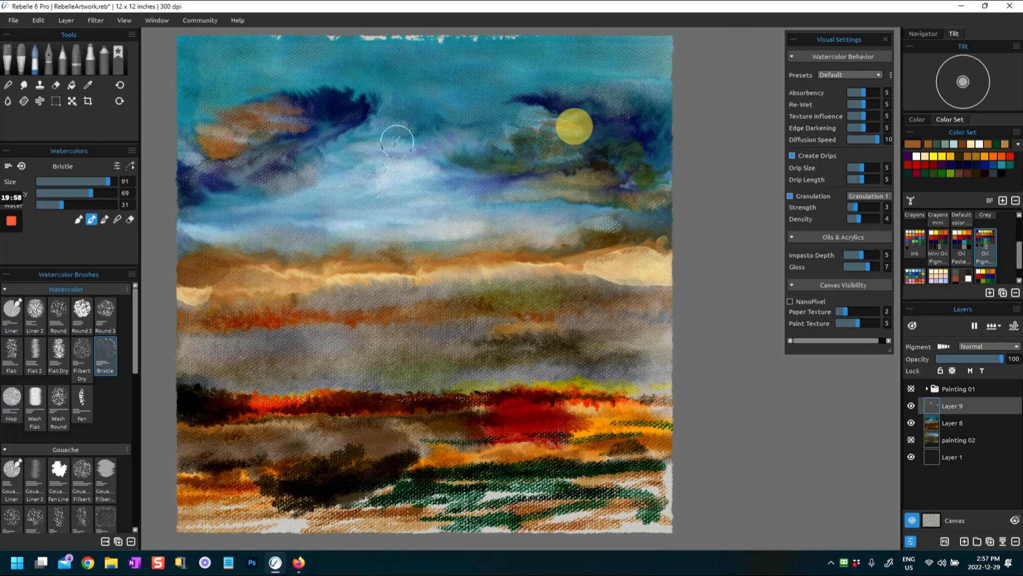
- Add more orange-brown to the lower part of the right cloud and stroke white highlights across it with the Bristle brush
left_click(8, 102)
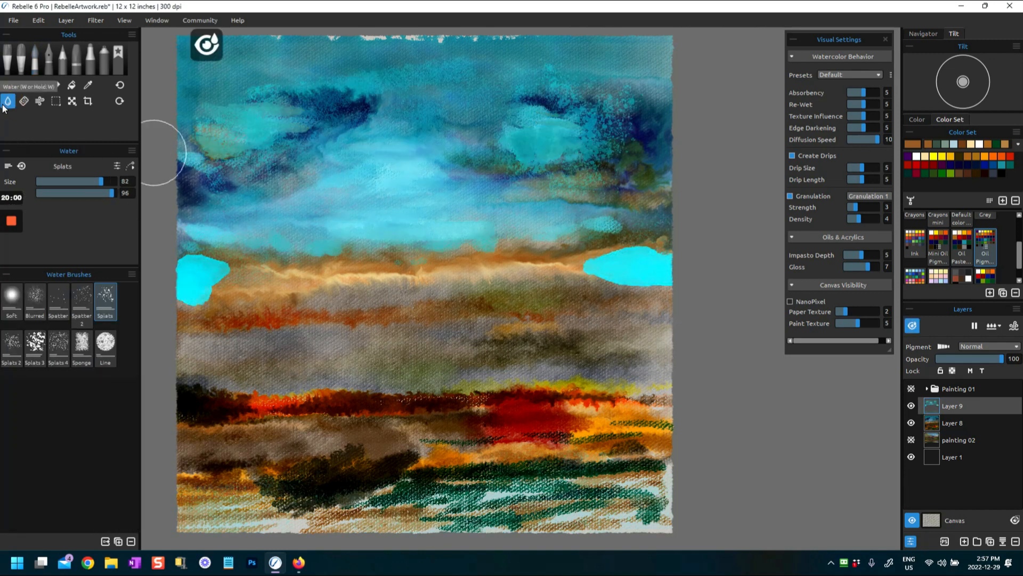
left_click(35, 63)
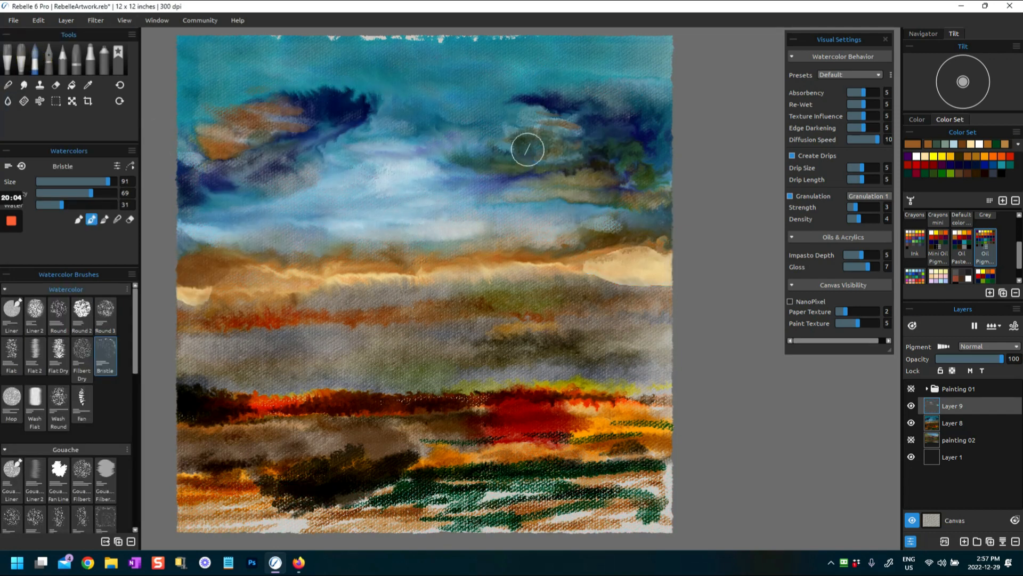
mouse_move(557, 154)
left_mouse_down()
mouse_move(527, 153)
mouse_move(550, 117)
mouse_move(576, 122)
mouse_move(549, 120)
mouse_move(577, 153)
left_mouse_up()
left_click(979, 144)
mouse_move(554, 123)
left_mouse_down()
mouse_move(567, 114)
mouse_move(612, 136)
left_mouse_up()
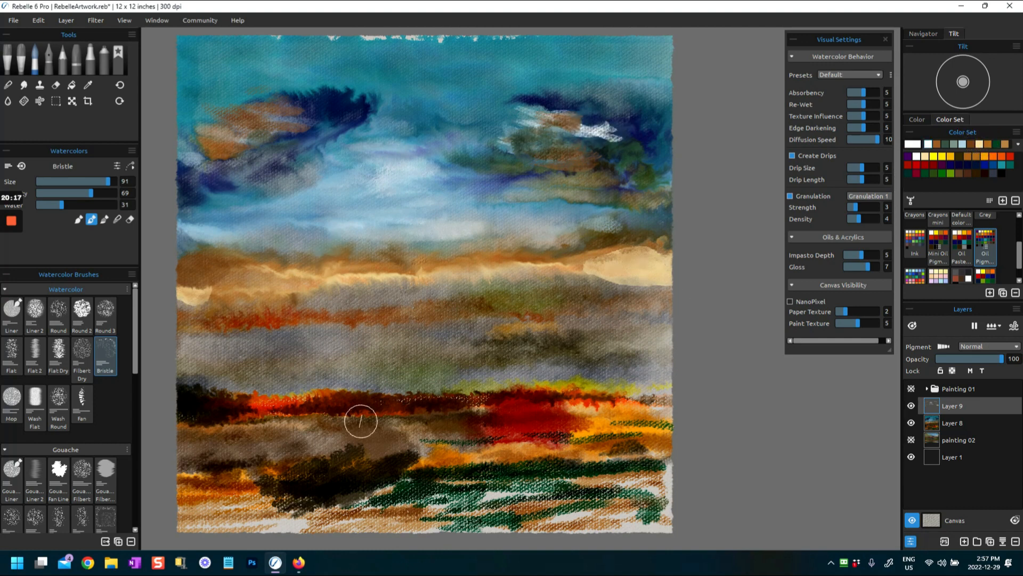
- Put the Bristle brush in blending mode and blend the green foreground strokes on Layer 8
left_click(116, 221)
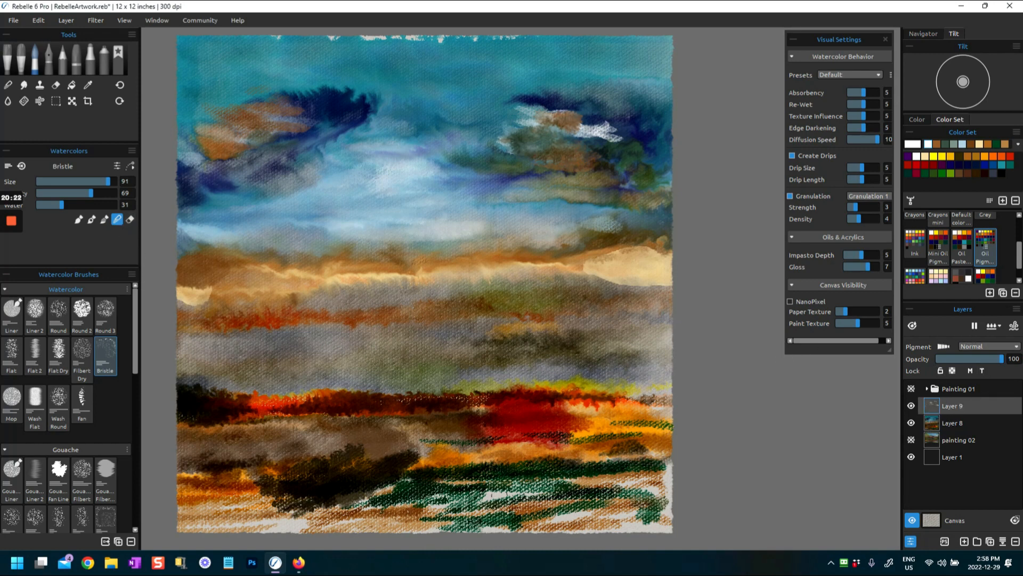
mouse_move(518, 501)
left_mouse_down()
mouse_move(541, 500)
mouse_move(522, 497)
left_mouse_up()
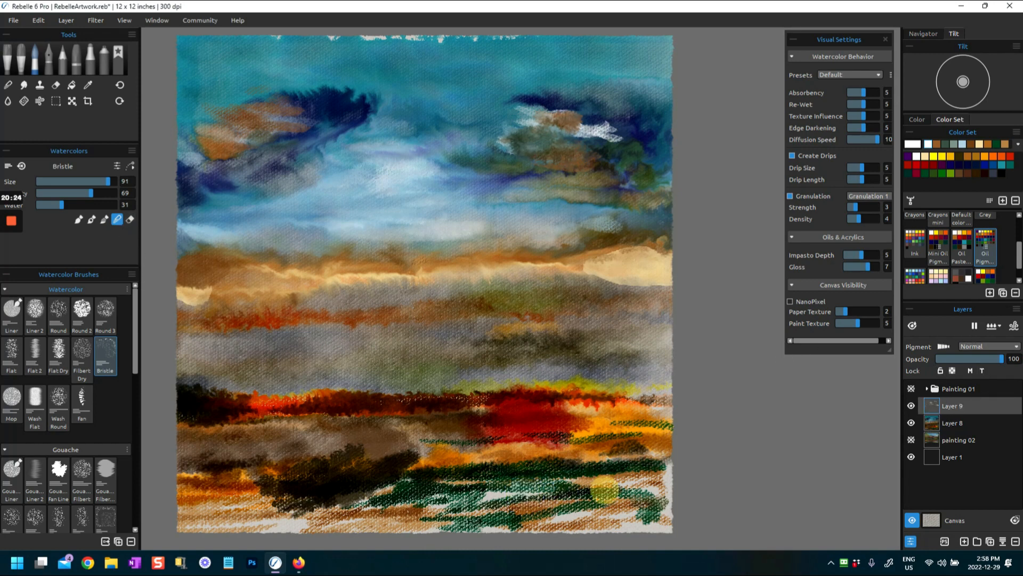
left_click(934, 423)
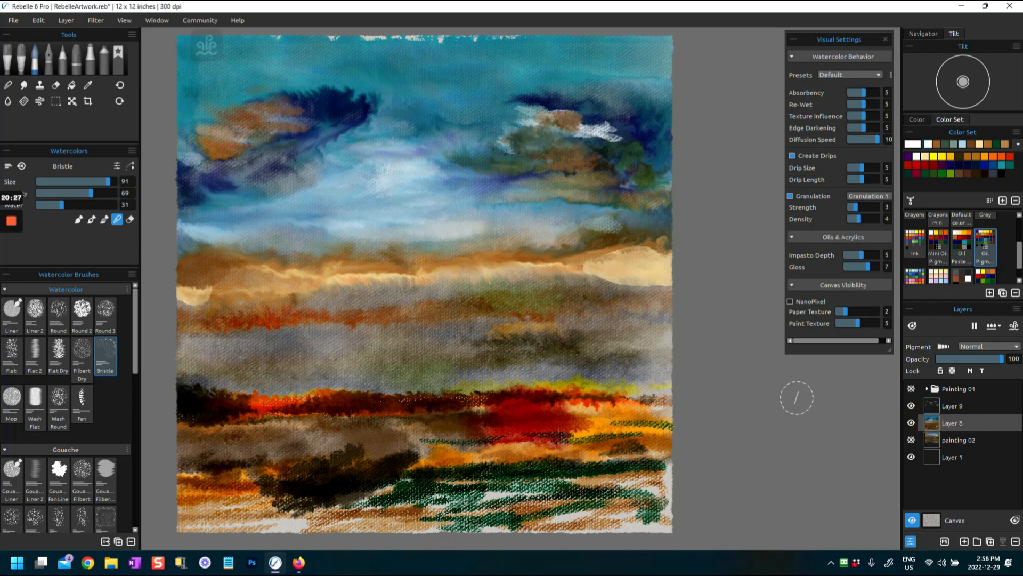
mouse_move(453, 493)
left_mouse_down()
mouse_move(601, 487)
mouse_move(574, 474)
left_mouse_up()
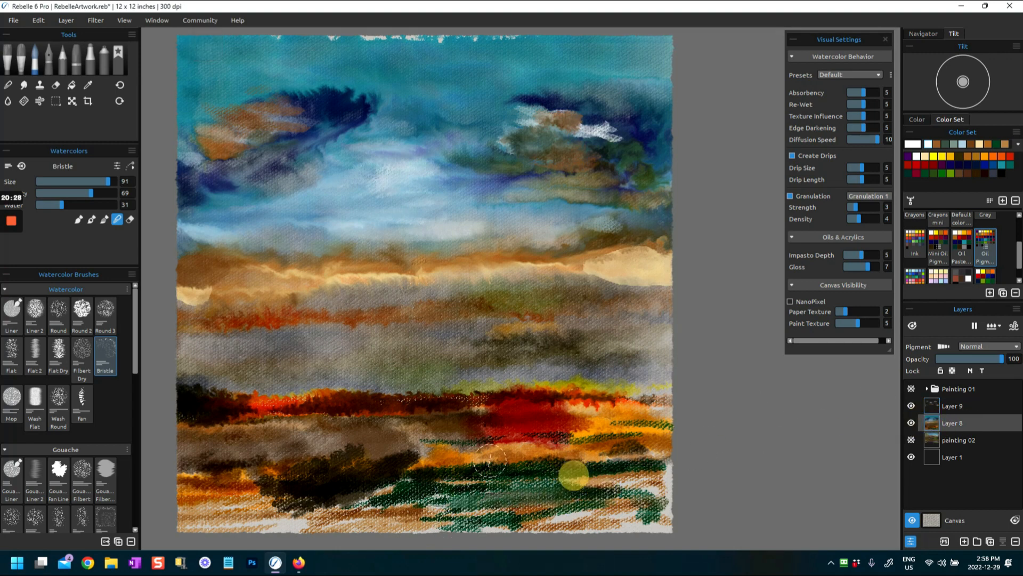
- Sample orange from the foreground and paint over the pale gaps among the green strokes and along the painting's lower edge
left_click(462, 454, "alt")
left_click_drag(485, 489, 627, 491)
mouse_move(525, 484)
left_mouse_down()
mouse_move(652, 482)
mouse_move(633, 486)
mouse_move(612, 520)
mouse_move(666, 518)
left_mouse_up()
mouse_move(557, 529)
left_mouse_down()
mouse_move(267, 523)
mouse_move(297, 516)
mouse_move(208, 528)
mouse_move(318, 498)
mouse_move(179, 512)
left_mouse_up()
mouse_move(223, 481)
left_mouse_down()
mouse_move(154, 484)
mouse_move(148, 495)
mouse_move(186, 539)
mouse_move(253, 520)
mouse_move(192, 509)
mouse_move(313, 474)
mouse_move(160, 520)
left_mouse_up()
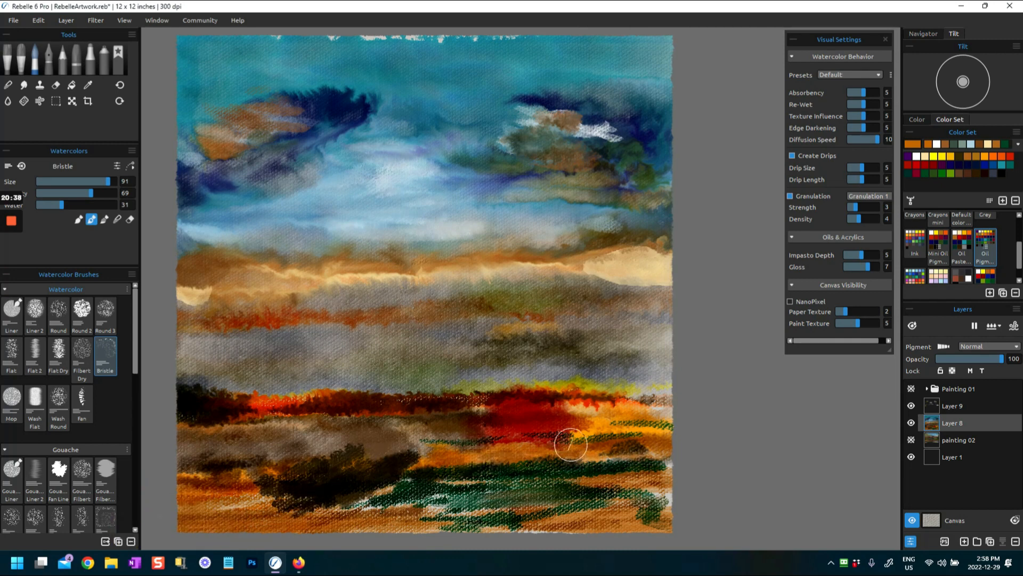
- Stroke more orange into the foreground's left side and lower edge, and touch up the middle bands with the Bristle brush
left_click_drag(135, 419, 259, 400)
left_click_drag(206, 477, 344, 489)
left_click_drag(178, 515, 311, 516)
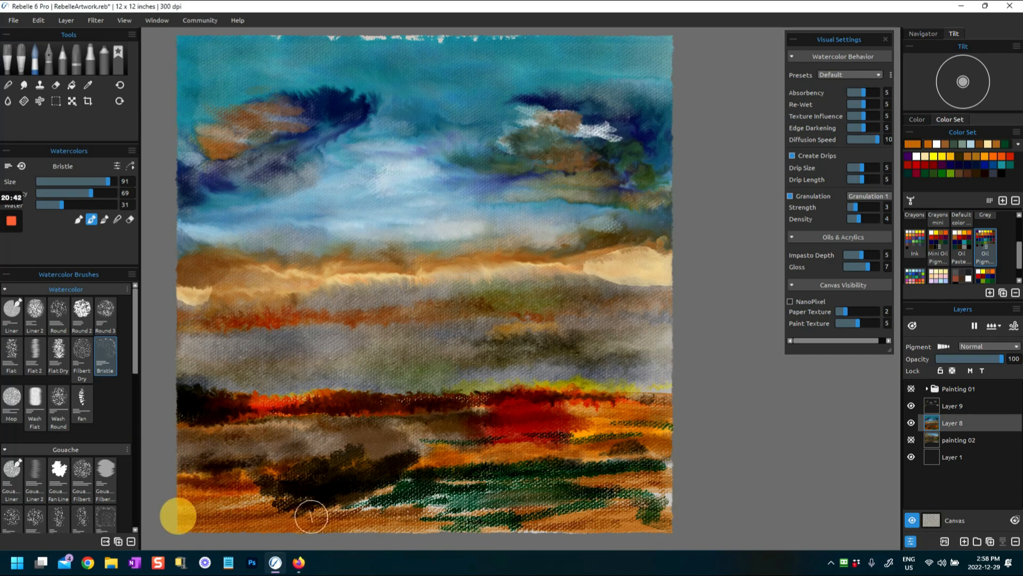
left_click_drag(461, 532, 562, 532)
left_click_drag(627, 497, 611, 494)
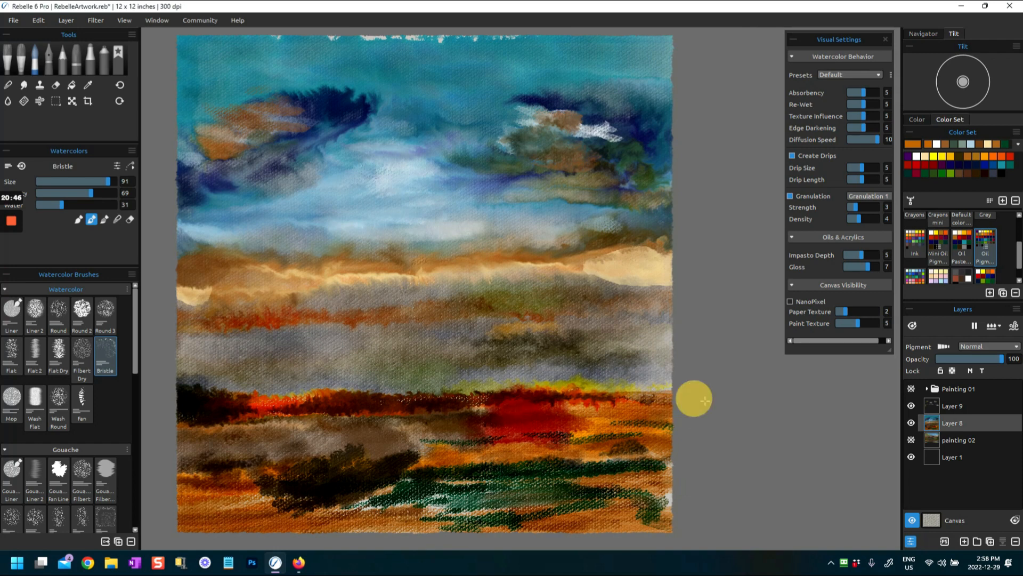
left_click_drag(323, 503, 203, 497)
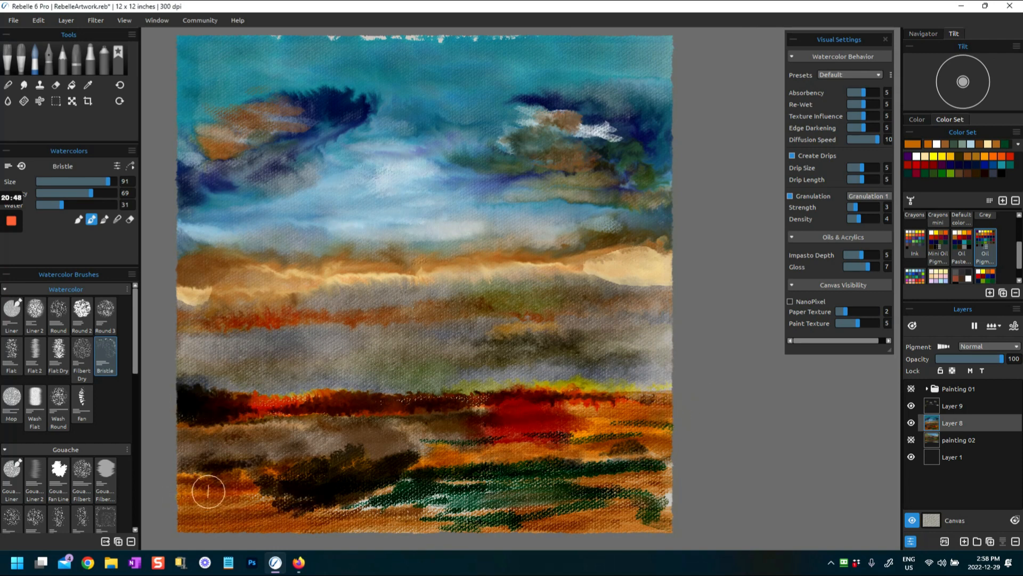
left_click_drag(481, 325, 709, 333)
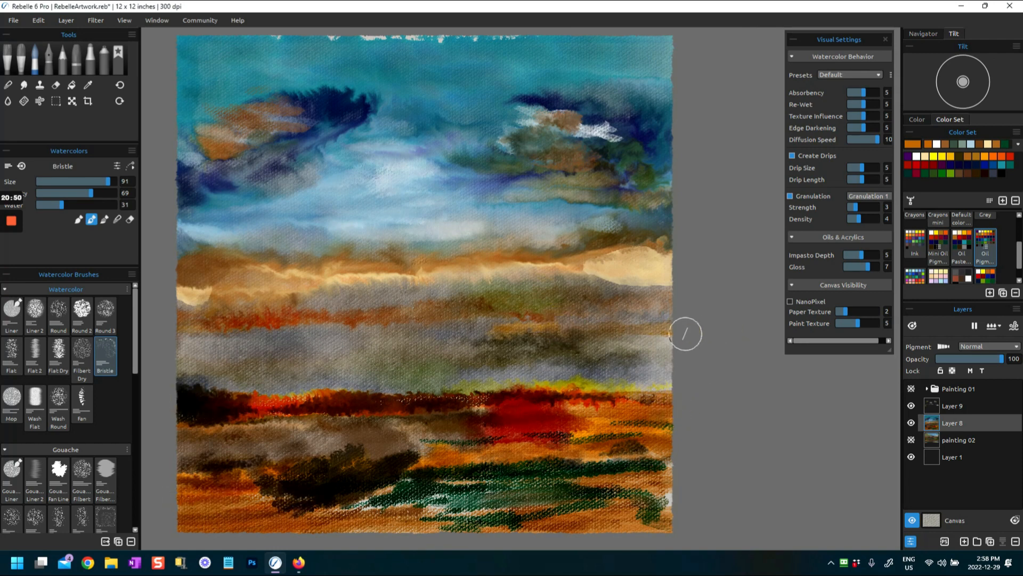
mouse_move(523, 385)
left_mouse_down()
mouse_move(706, 386)
mouse_move(425, 385)
mouse_move(403, 359)
left_mouse_up()
- Set the Bristle brush to opacity 35 and water 56 in blending mode and soften the green foreground strokes
mouse_move(90, 194)
left_mouse_down()
mouse_move(53, 195)
mouse_move(80, 207)
left_mouse_up()
left_click(118, 219)
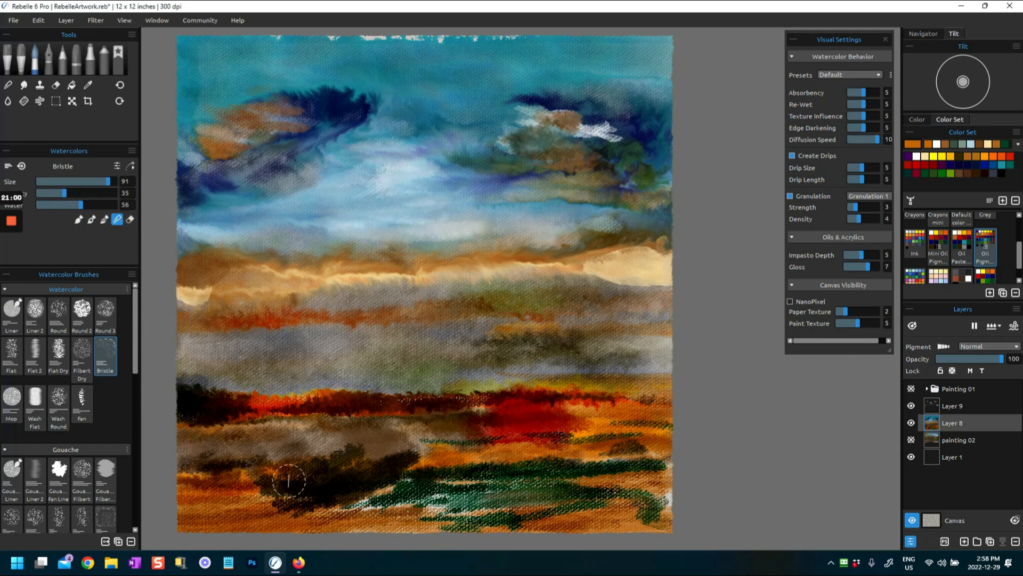
mouse_move(448, 493)
left_mouse_down()
mouse_move(468, 506)
mouse_move(442, 486)
mouse_move(432, 502)
left_mouse_up()
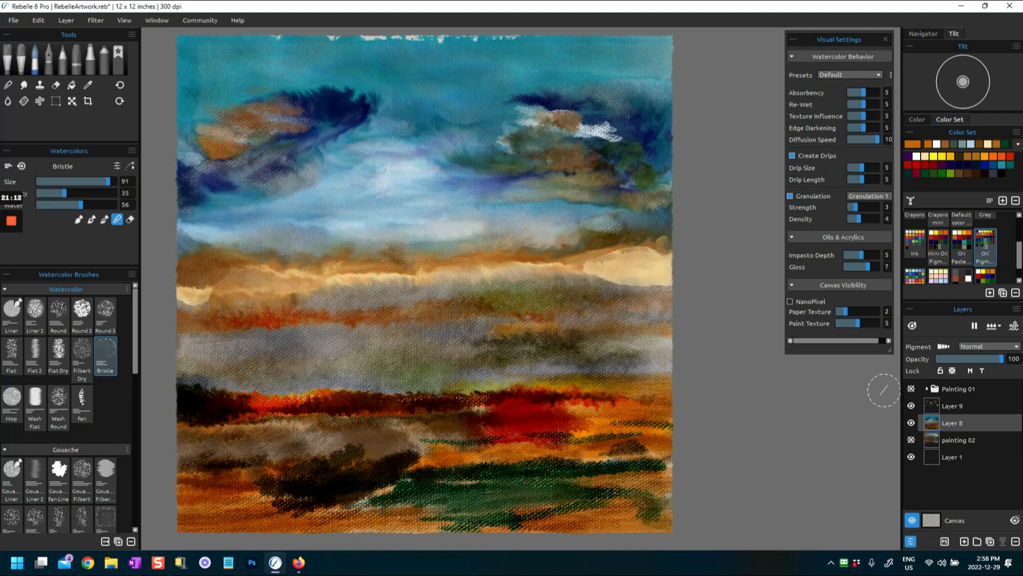
- Blend the white and orange-brown cloud highlights on Layer 9 with the Bristle brush
left_click(942, 409)
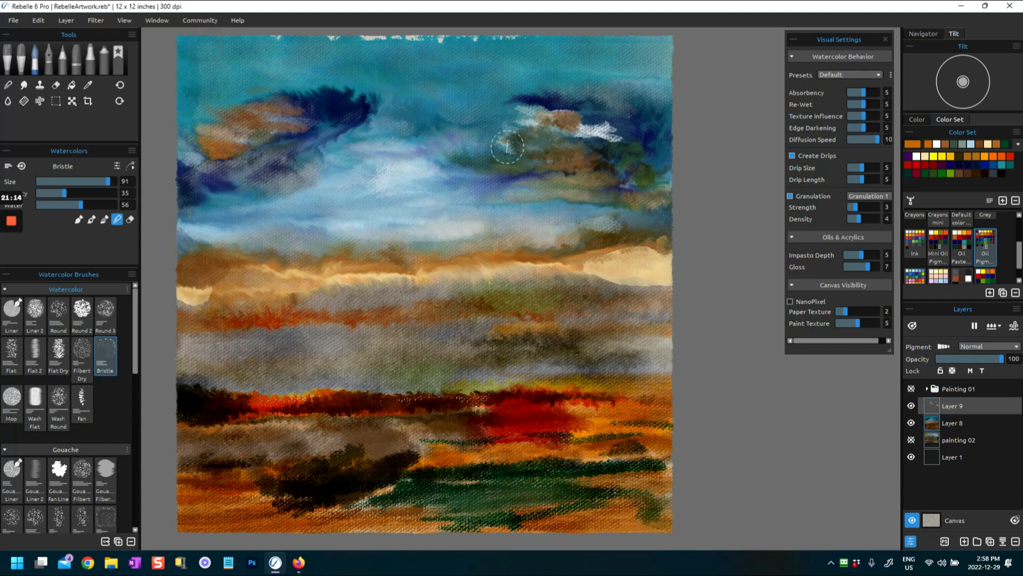
left_click_drag(649, 123, 552, 136)
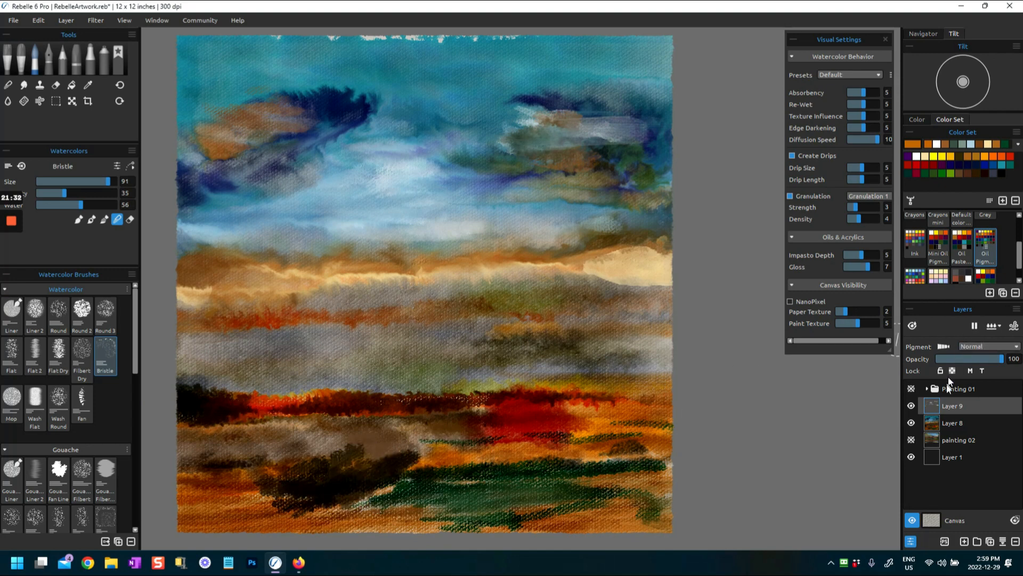
- Turn on color pigments for Layer 9 and Layer 8
left_click(941, 347)
left_click(937, 423)
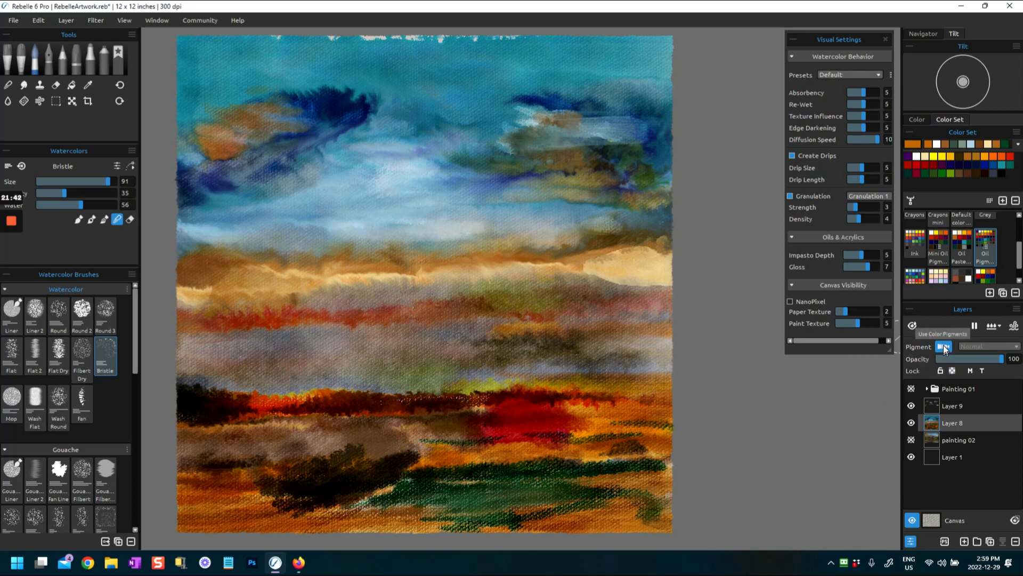
left_click(942, 345)
- Brighten the sky above the horizon and around the central light area on Layer 8 with the Dodge marker effect at size 50
left_click(103, 60)
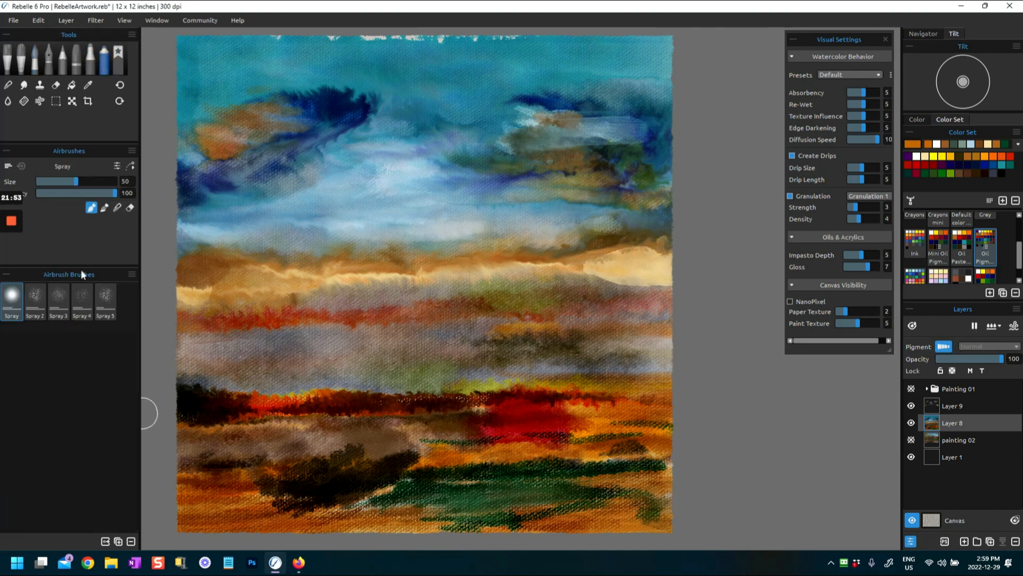
left_click(90, 63)
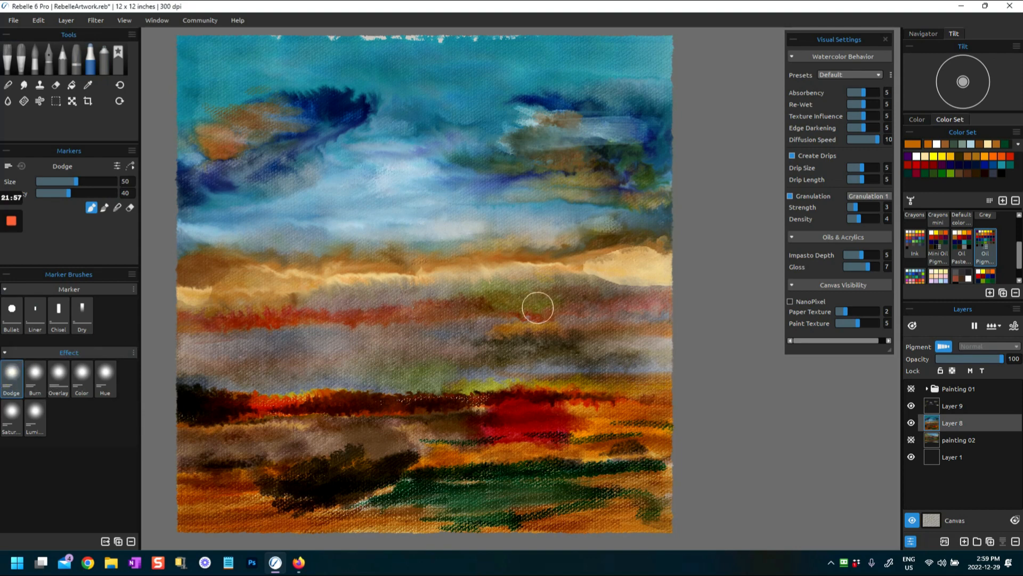
mouse_move(513, 246)
left_mouse_down()
mouse_move(623, 223)
mouse_move(599, 227)
mouse_move(694, 234)
mouse_move(655, 228)
left_mouse_up()
left_click_drag(180, 225, 227, 238)
mouse_move(363, 153)
left_mouse_down()
mouse_move(354, 137)
mouse_move(370, 127)
left_mouse_up()
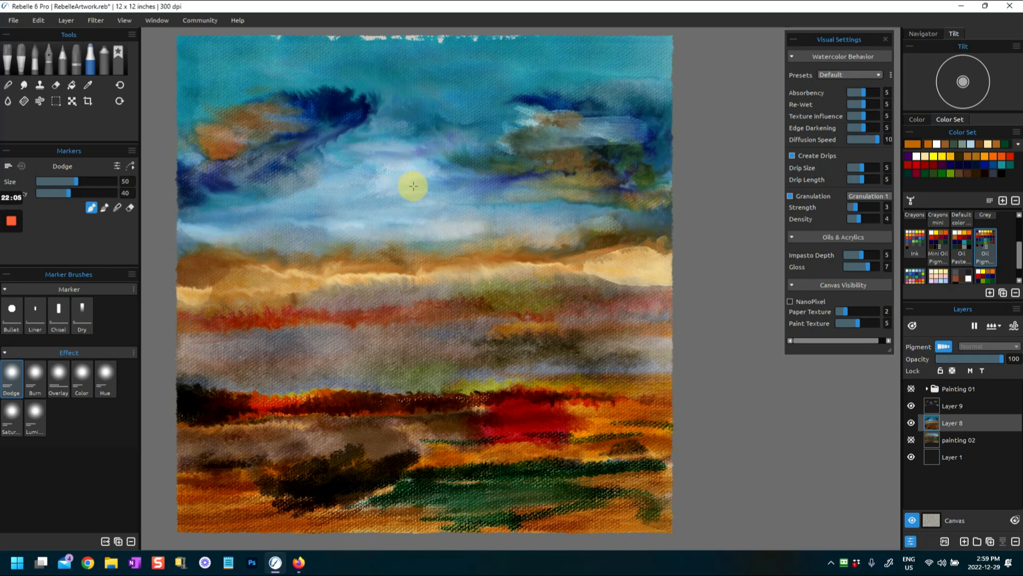
mouse_move(388, 180)
left_mouse_down()
mouse_move(274, 190)
mouse_move(287, 200)
mouse_move(213, 215)
left_mouse_up()
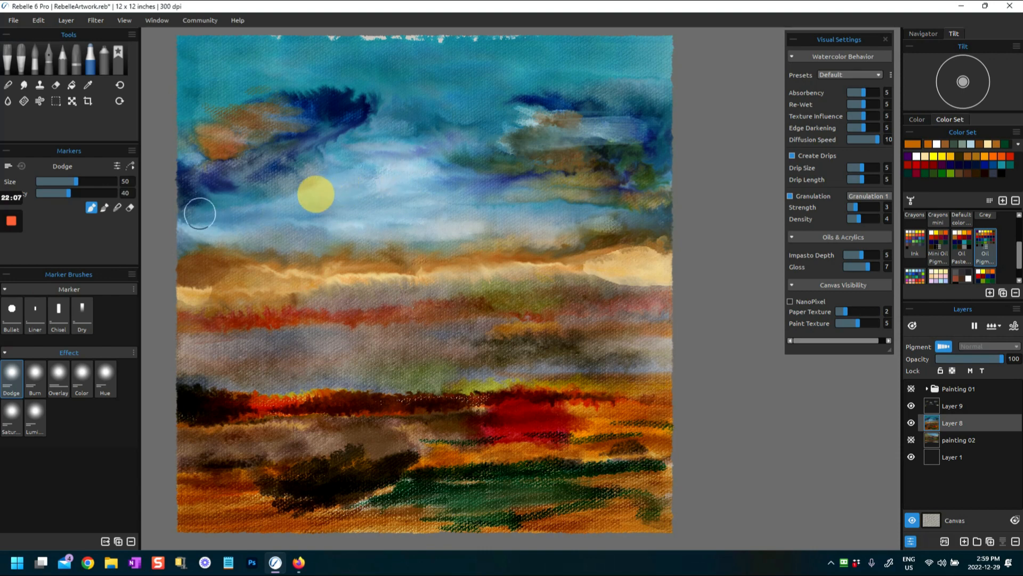
left_click_drag(281, 200, 164, 217)
left_click_drag(475, 228, 391, 217)
left_click_drag(509, 221, 457, 207)
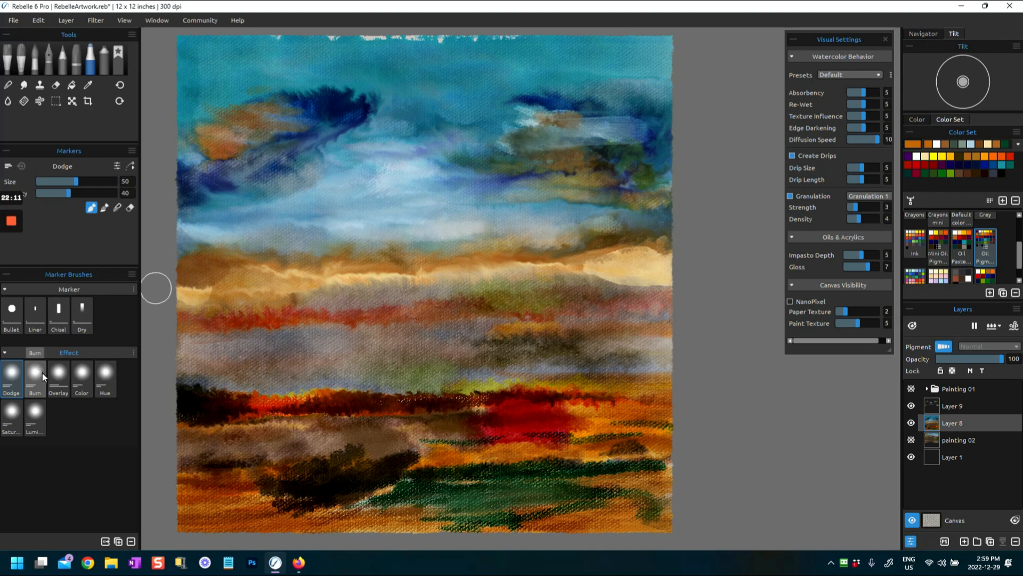
left_click(34, 375)
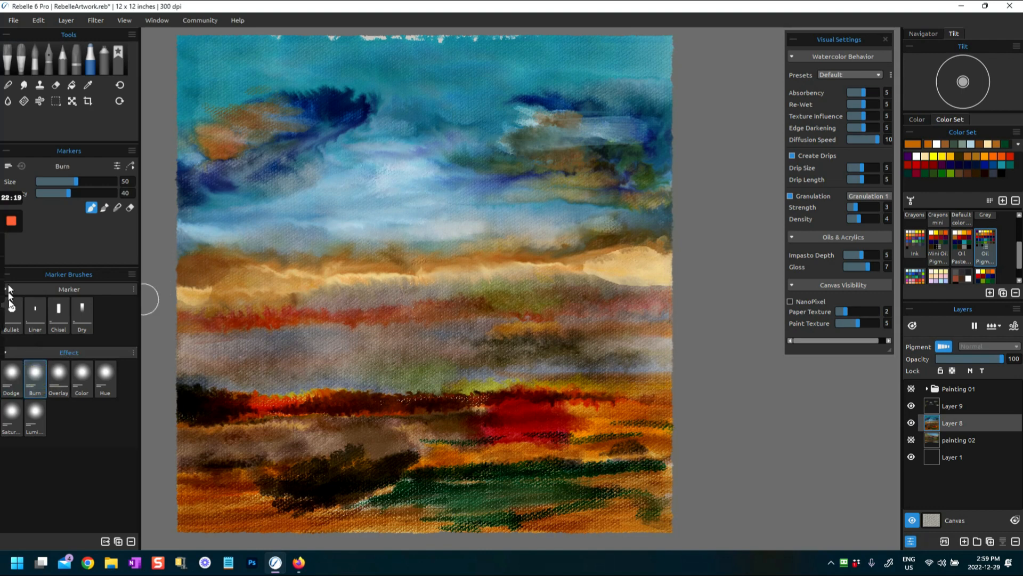
- Return to the Bristle watercolor brush in blending mode and soften the upper edge of the dark red band on Layer 8
left_click(35, 63)
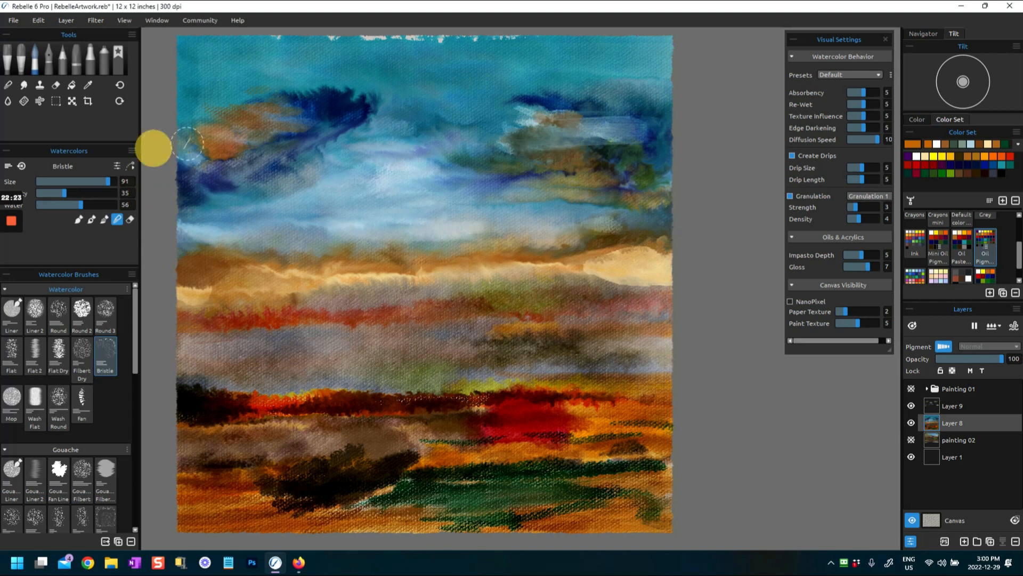
left_click(943, 407)
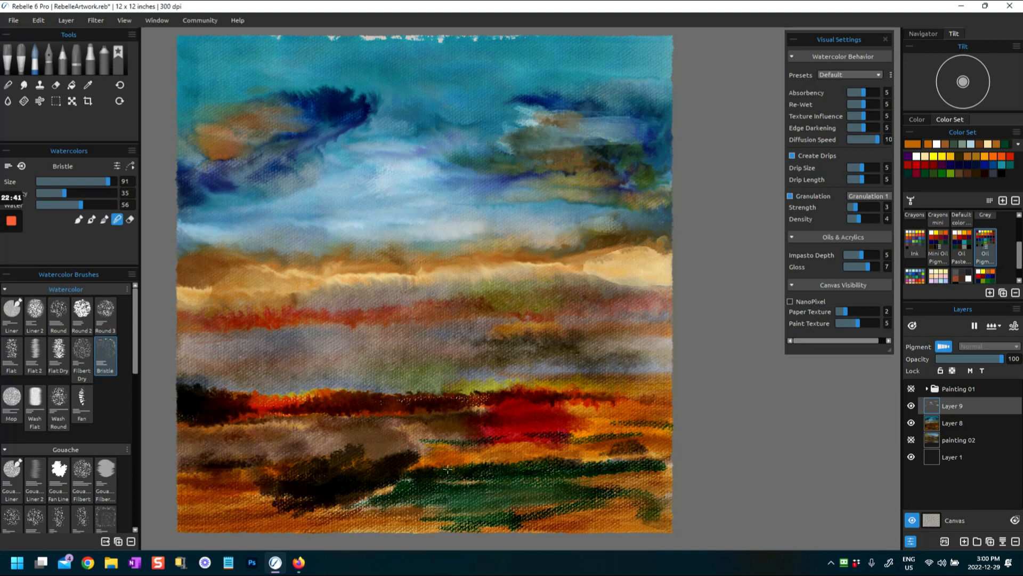
left_click(938, 424)
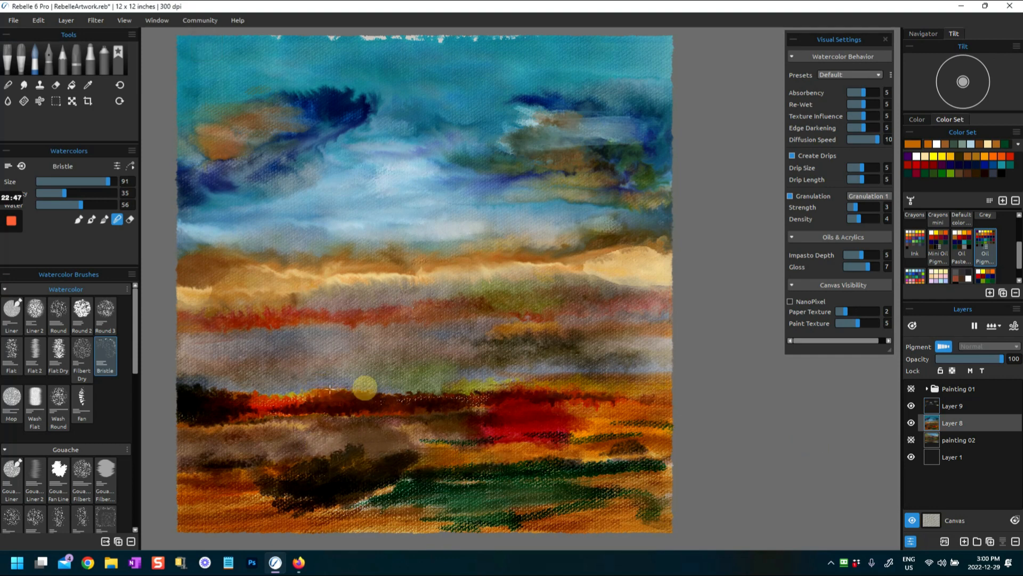
left_click_drag(423, 389, 235, 395)
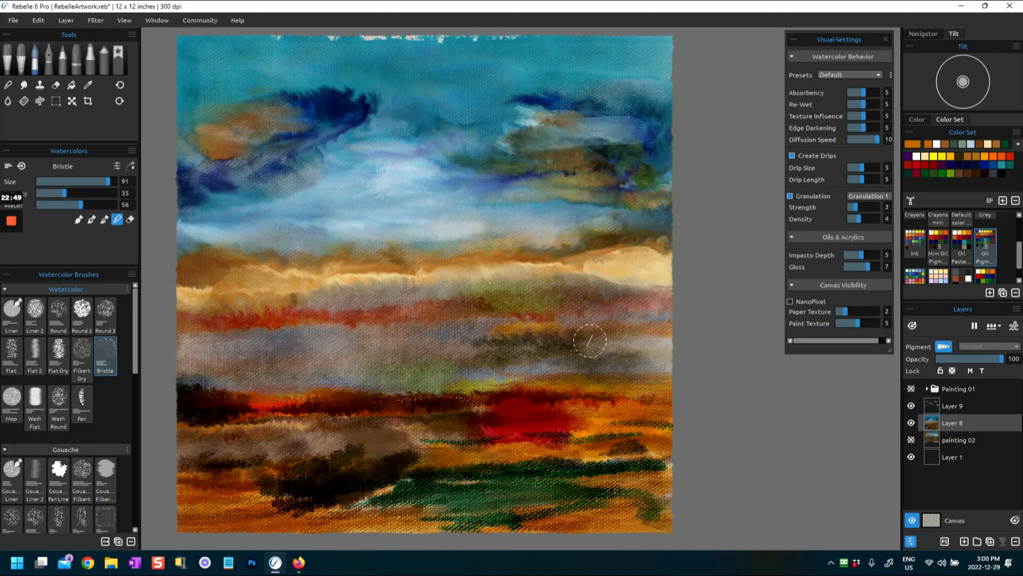
- Blend both ends of the pale yellow horizon band and the outer side edges of the sky with the Bristle brush
left_click_drag(631, 258, 687, 255)
left_click_drag(213, 275, 151, 310)
left_click_drag(588, 226, 647, 206)
left_click_drag(662, 66, 637, 61)
left_click_drag(205, 64, 217, 100)
left_click_drag(160, 152, 184, 120)
mouse_move(209, 249)
left_mouse_down()
mouse_move(170, 228)
mouse_move(169, 248)
mouse_move(241, 259)
mouse_move(162, 258)
mouse_move(276, 264)
left_mouse_up()
mouse_move(642, 247)
left_mouse_down()
mouse_move(673, 248)
mouse_move(587, 278)
mouse_move(558, 264)
left_mouse_up()
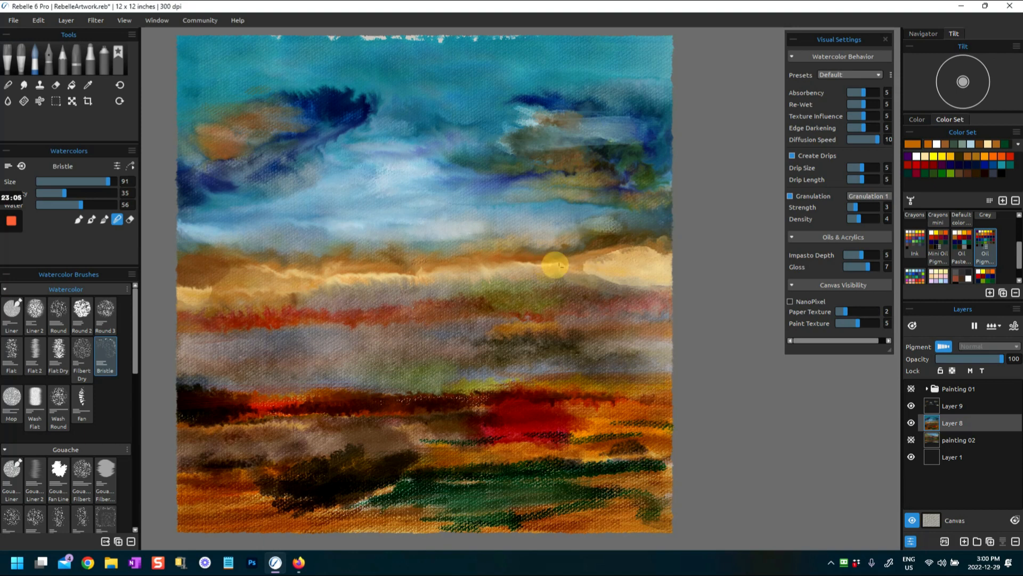
- Blend the grey middle bands and smooth the green and orange foreground toward the painting's lower edge
mouse_move(394, 273)
left_mouse_down()
mouse_move(279, 292)
mouse_move(163, 331)
mouse_move(171, 365)
mouse_move(443, 336)
mouse_move(473, 350)
mouse_move(576, 326)
mouse_move(659, 340)
mouse_move(677, 377)
left_mouse_up()
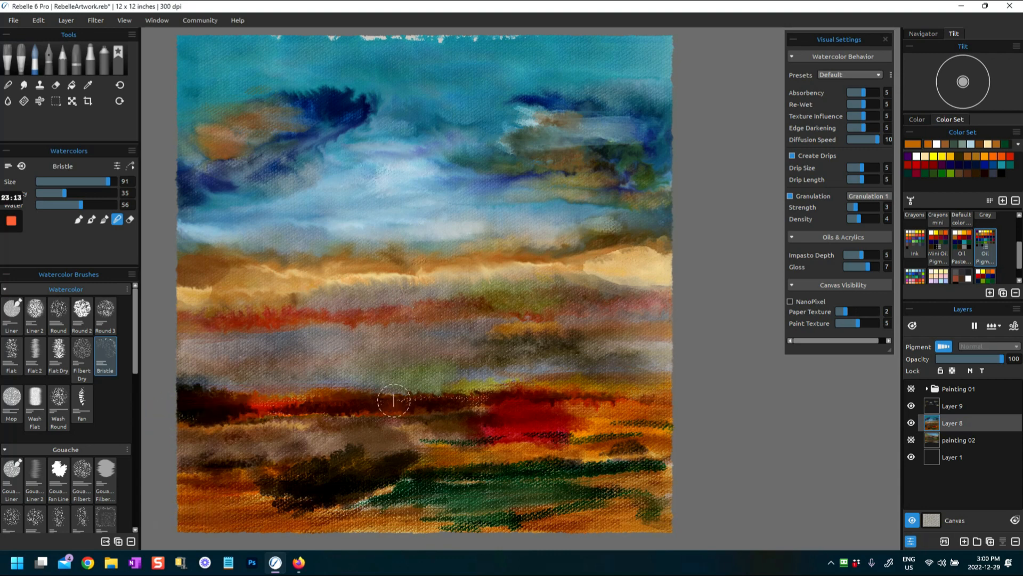
mouse_move(395, 489)
left_mouse_down()
mouse_move(491, 487)
mouse_move(399, 507)
left_mouse_up()
mouse_move(516, 521)
left_mouse_down()
mouse_move(411, 532)
mouse_move(678, 513)
left_mouse_up()
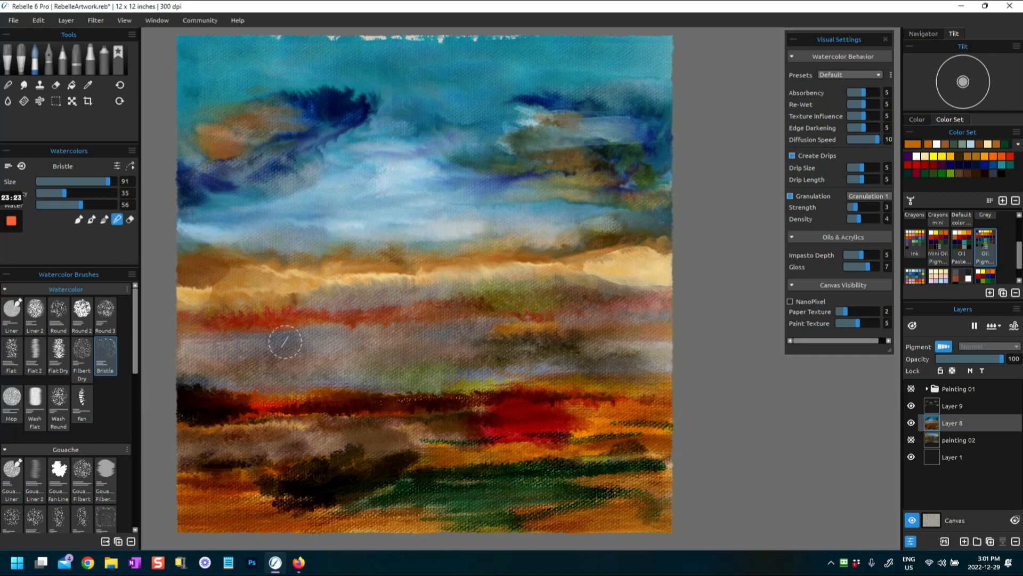
- Add final blending touches to the reddish band's left end, the right cloud, the pale horizon patch and the dark foreground
left_click_drag(222, 322, 171, 322)
left_click_drag(514, 119, 561, 103)
left_click_drag(561, 270, 655, 247)
left_click(327, 494)
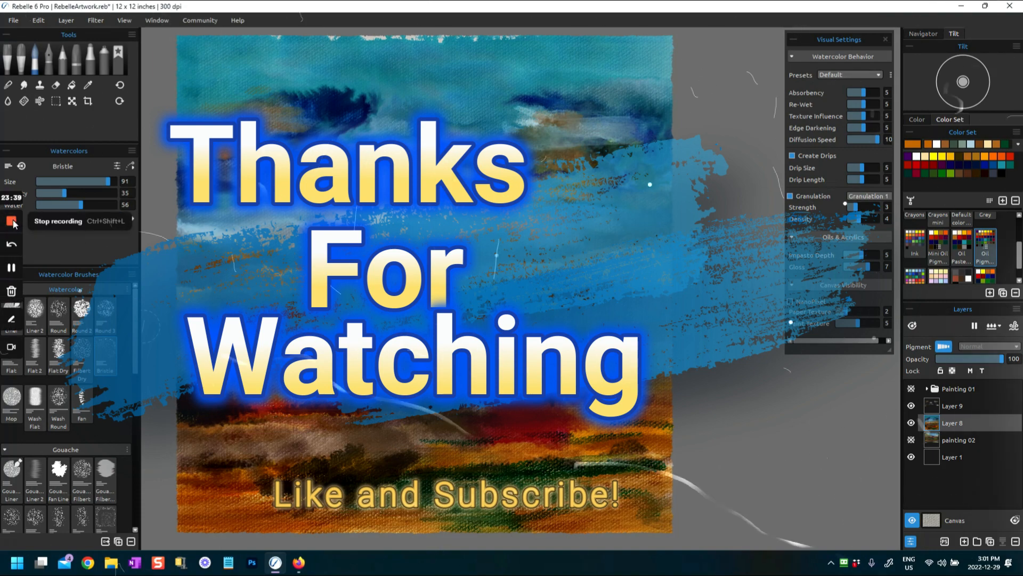
left_click(11, 221)
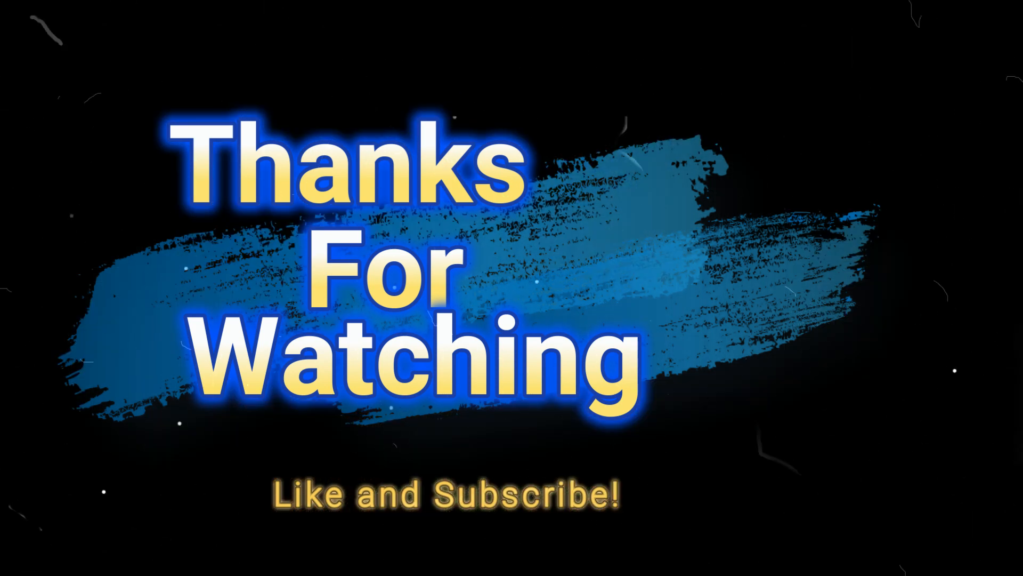